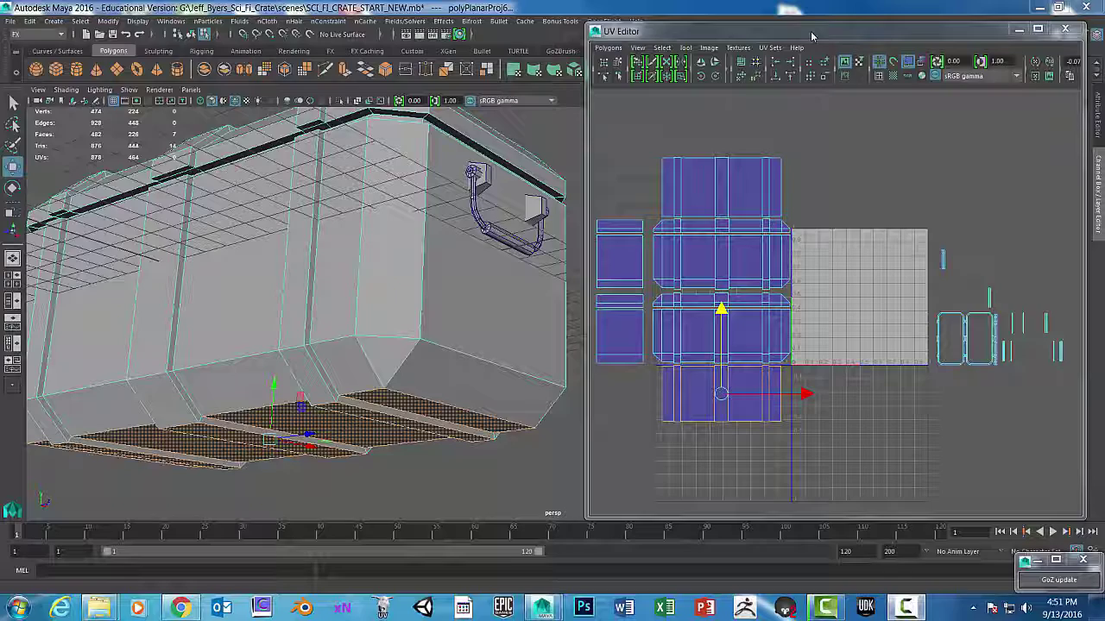
Select the UVs of all small shells lying beside the texture square.
mouse_move(811, 35)
left_mouse_down()
mouse_move(800, 36)
mouse_move(810, 32)
left_mouse_up()
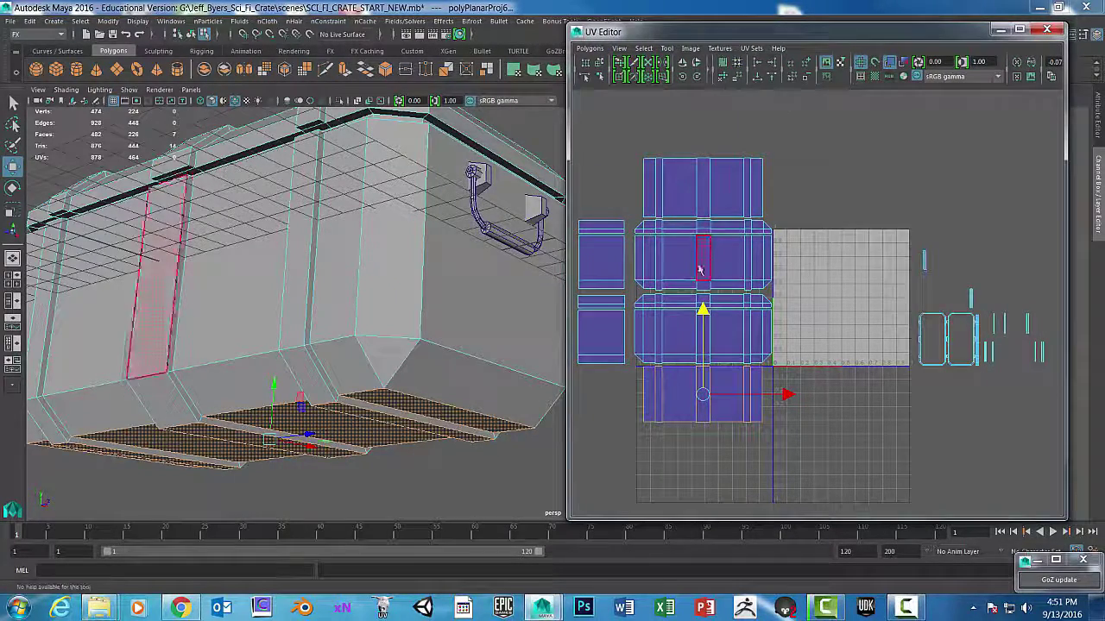
left_click(723, 381)
left_click(922, 471)
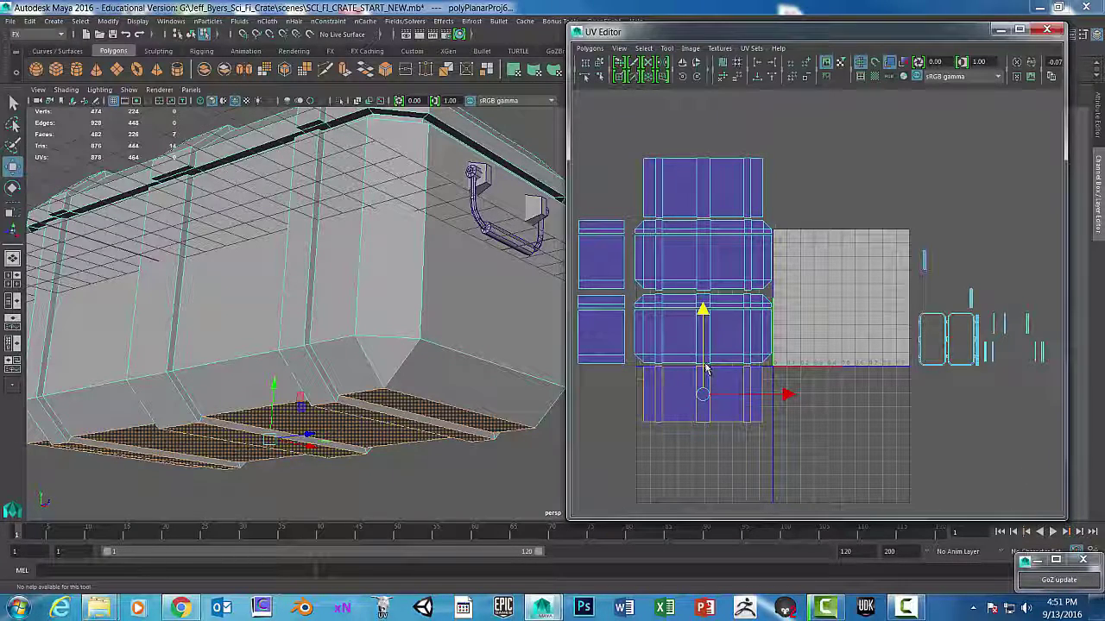
left_click(601, 333)
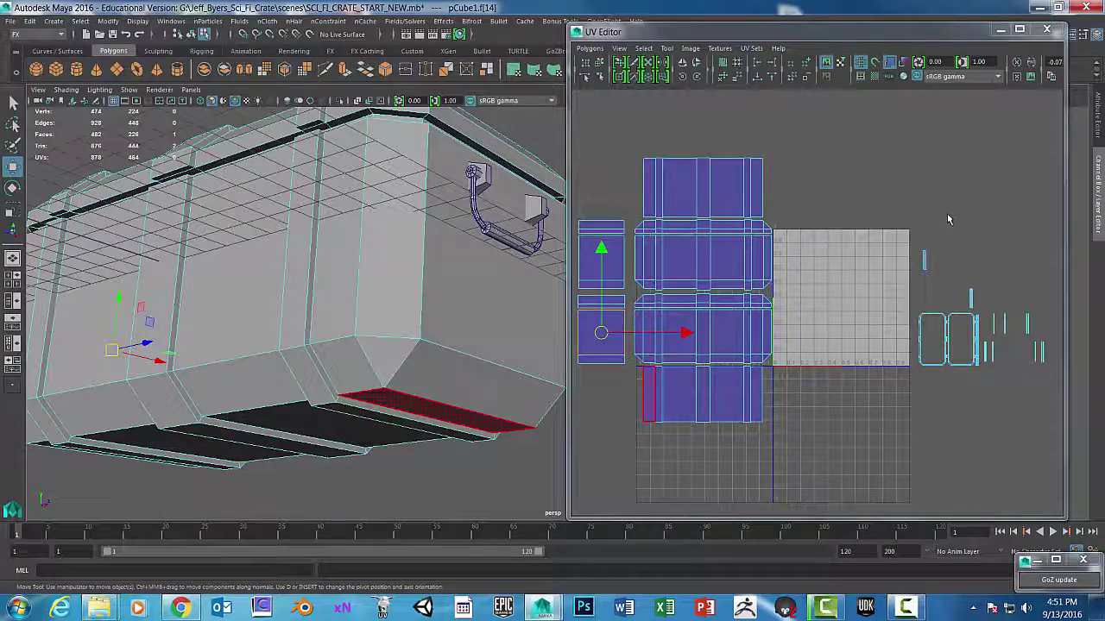
scroll(947, 219, "up", 4)
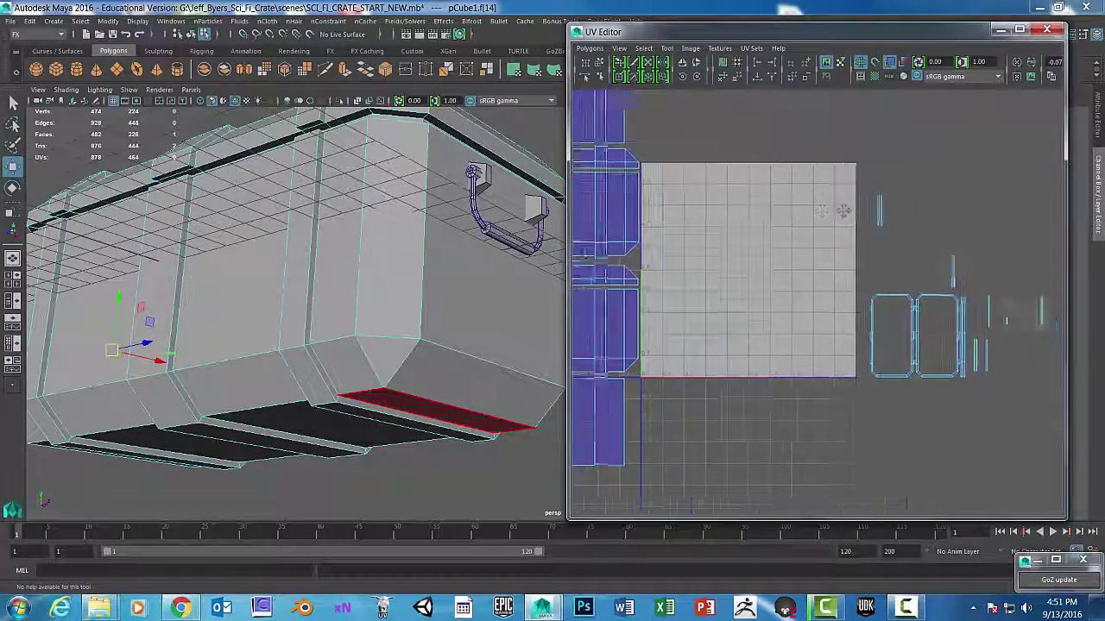
scroll(826, 264, "up", 3)
middle_click_drag(851, 239, 838, 227, "alt")
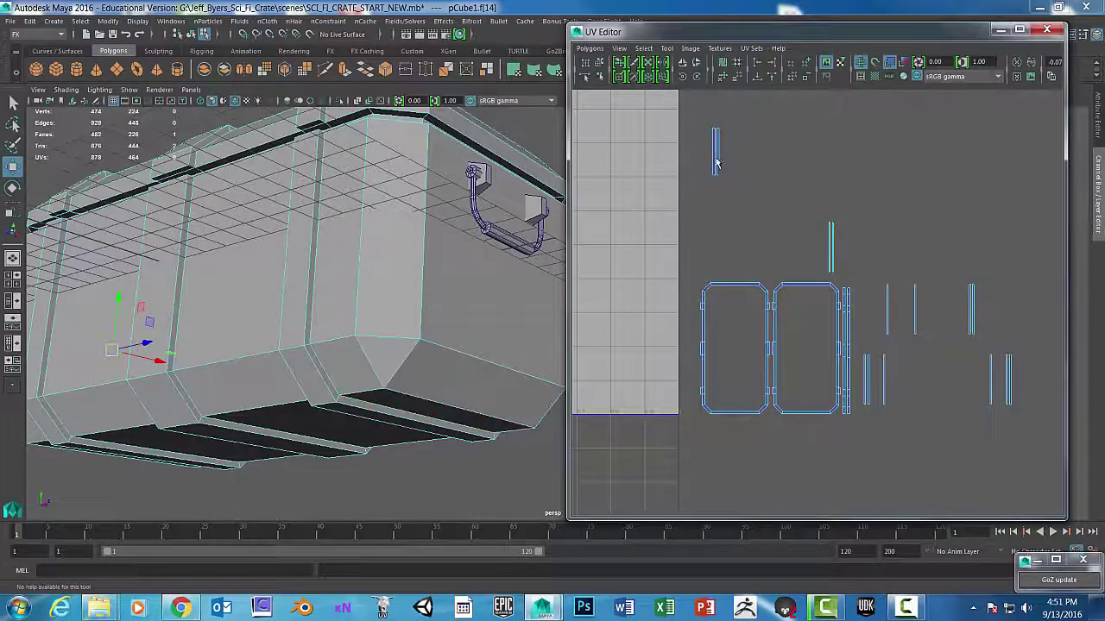
right_click_drag(716, 164, 757, 164)
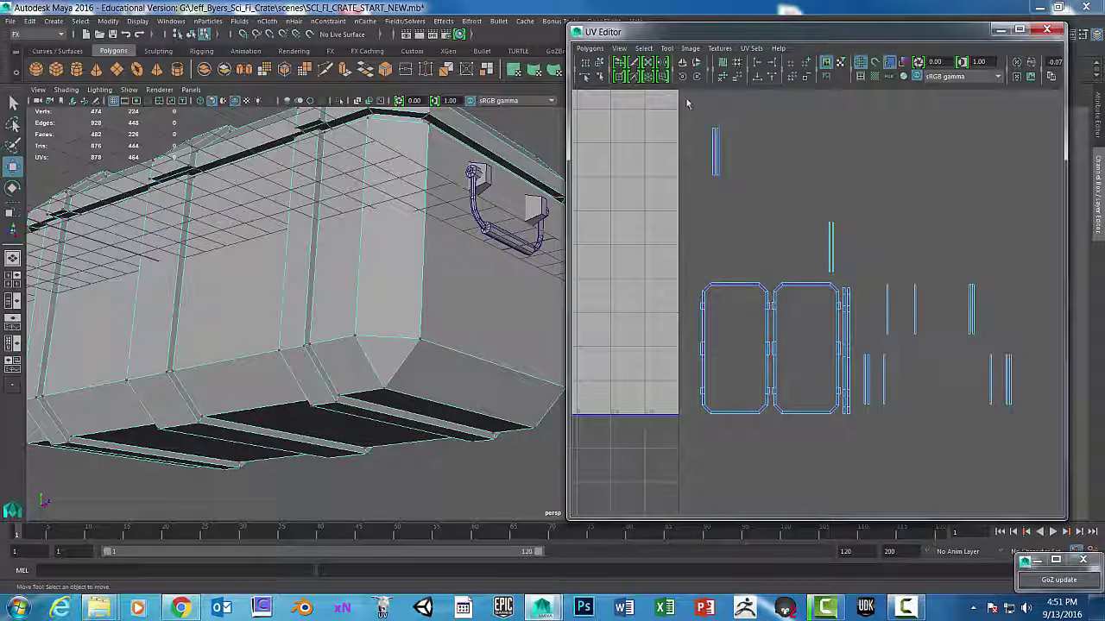
left_click_drag(688, 104, 1006, 449)
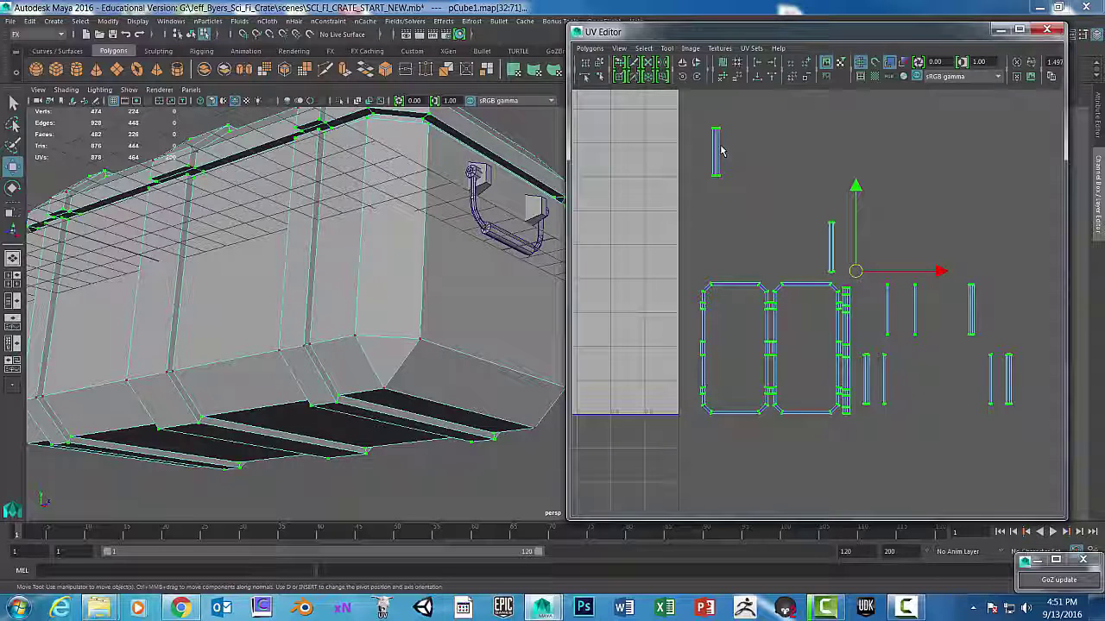
Select the UVs of the uppermost narrow strip shell and examine which part of the crate it belongs to.
left_click_drag(699, 114, 733, 185)
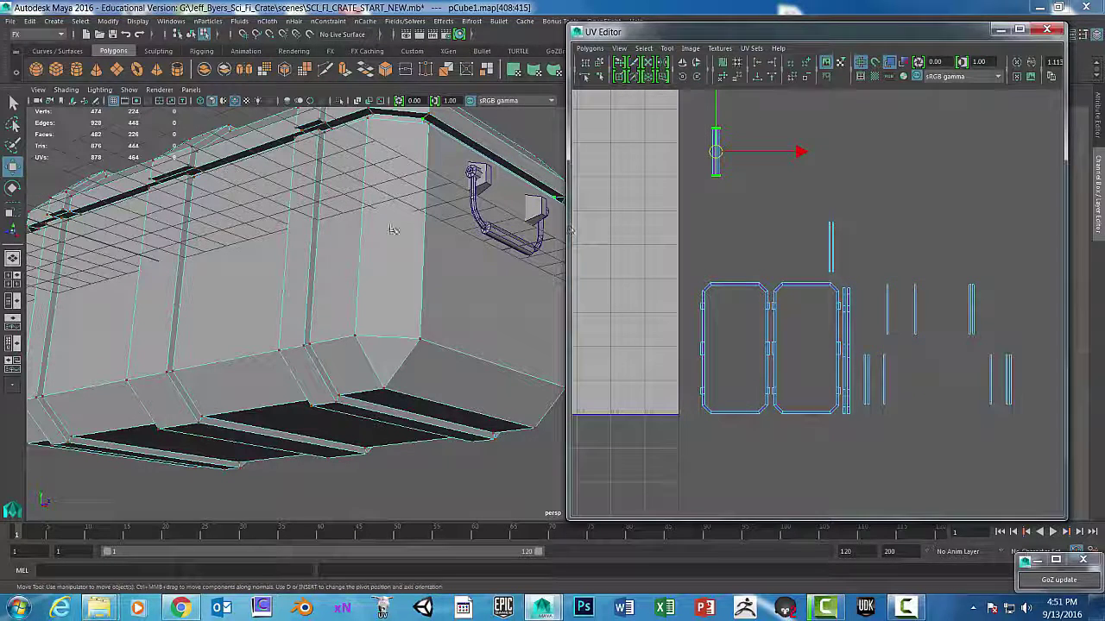
key("f")
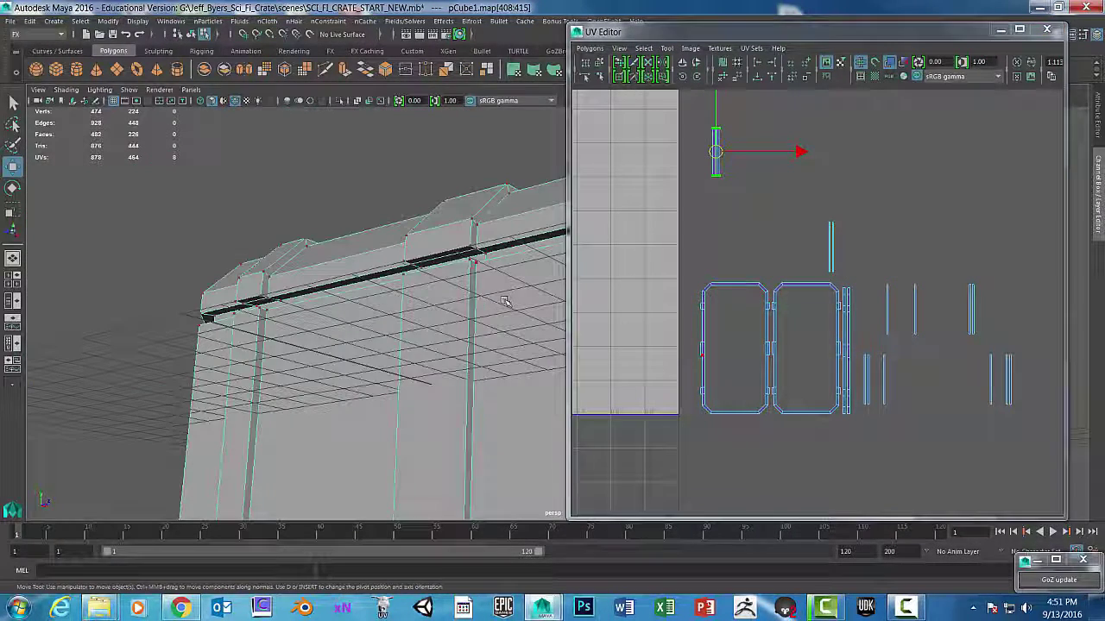
left_click_drag(478, 300, 332, 292, "alt")
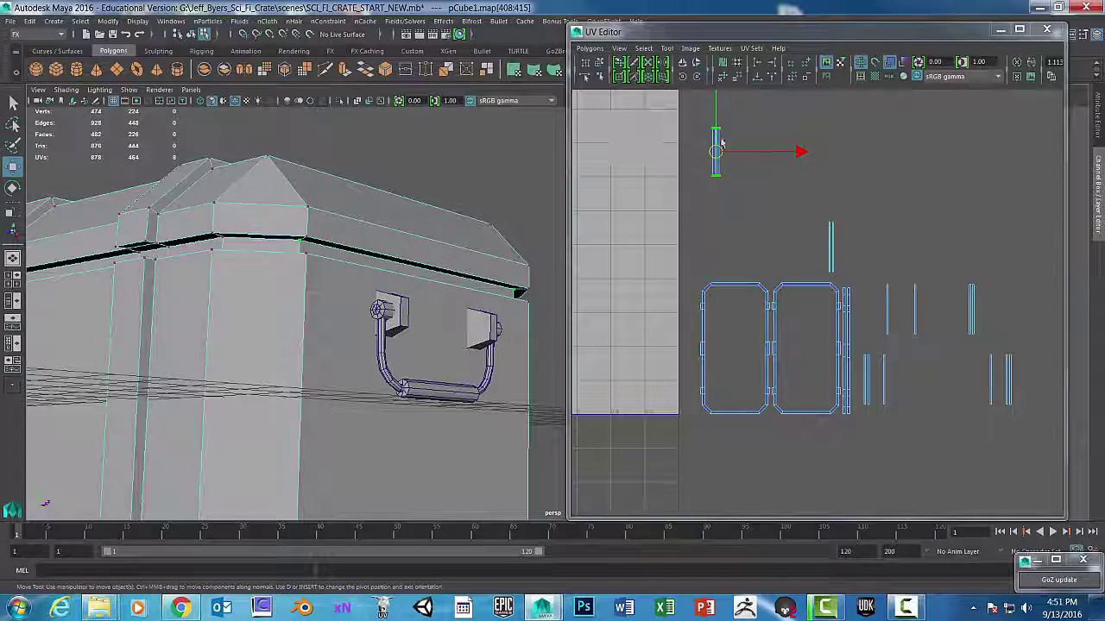
mouse_move(719, 142)
right_mouse_down()
mouse_move(691, 162)
mouse_move(707, 147)
right_mouse_up()
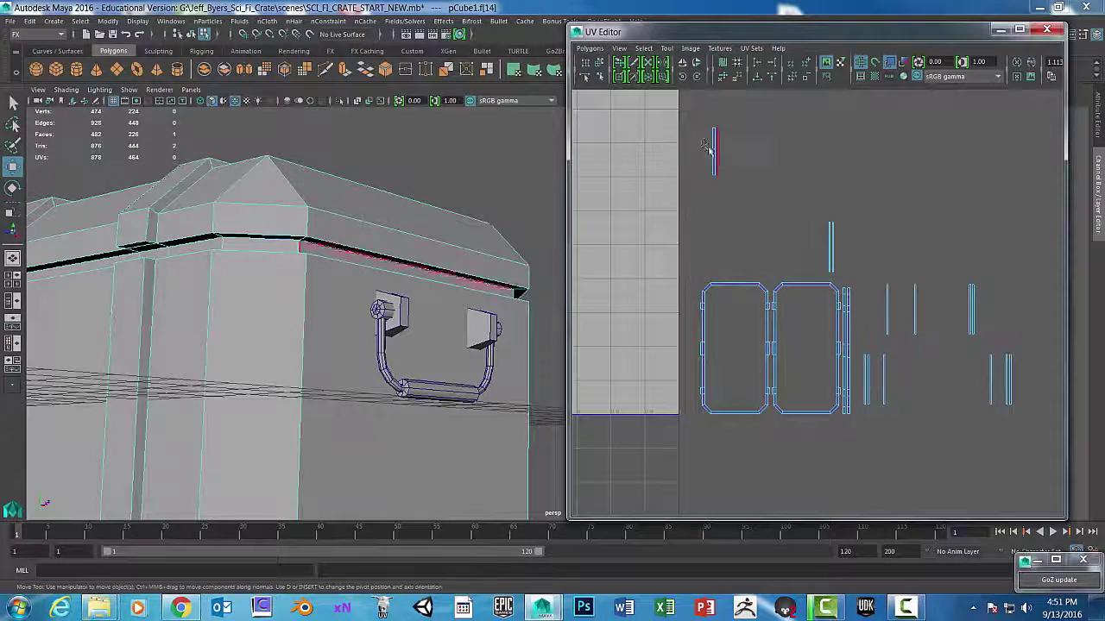
Select the faces of all small shells and examine from several sides where they lie on the crate.
left_click_drag(689, 110, 1027, 473)
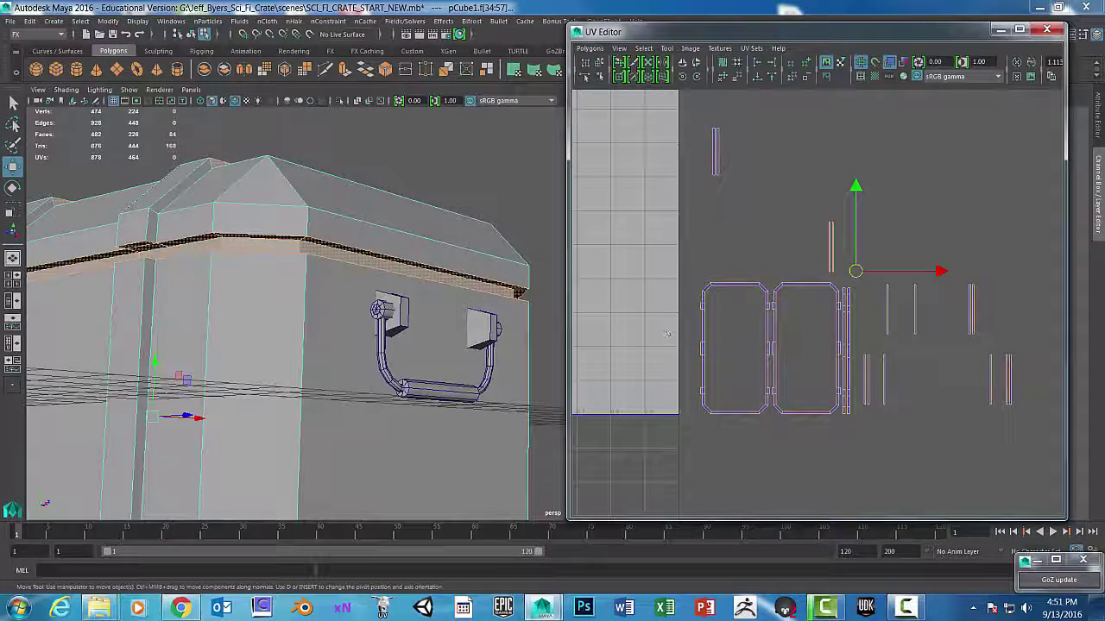
left_click_drag(509, 326, 878, 345, "alt")
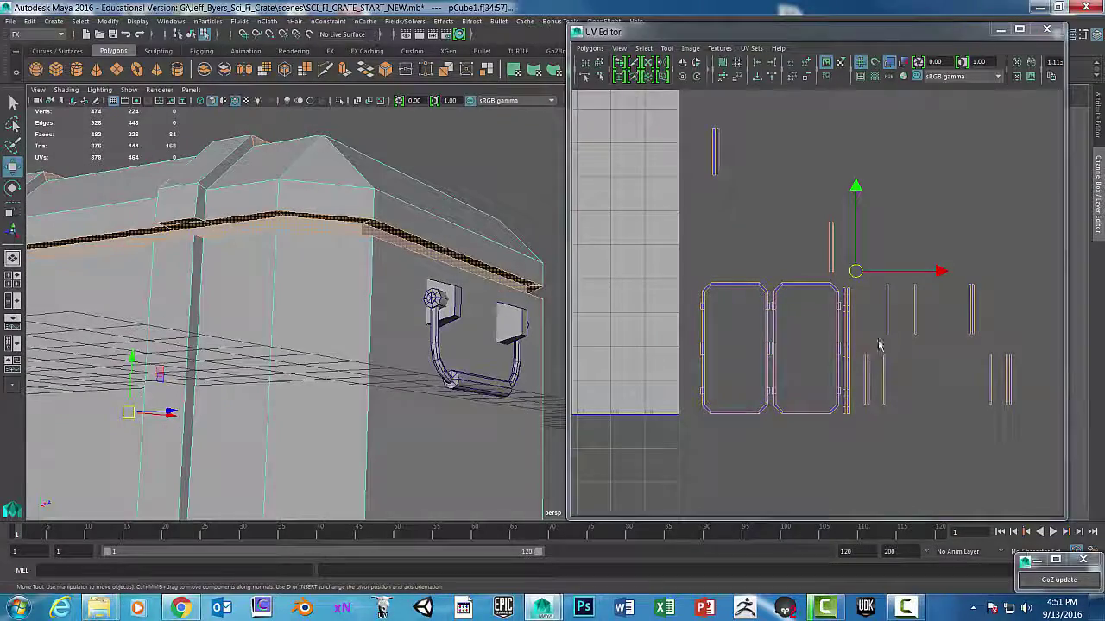
left_click_drag(111, 260, 296, 295, "alt")
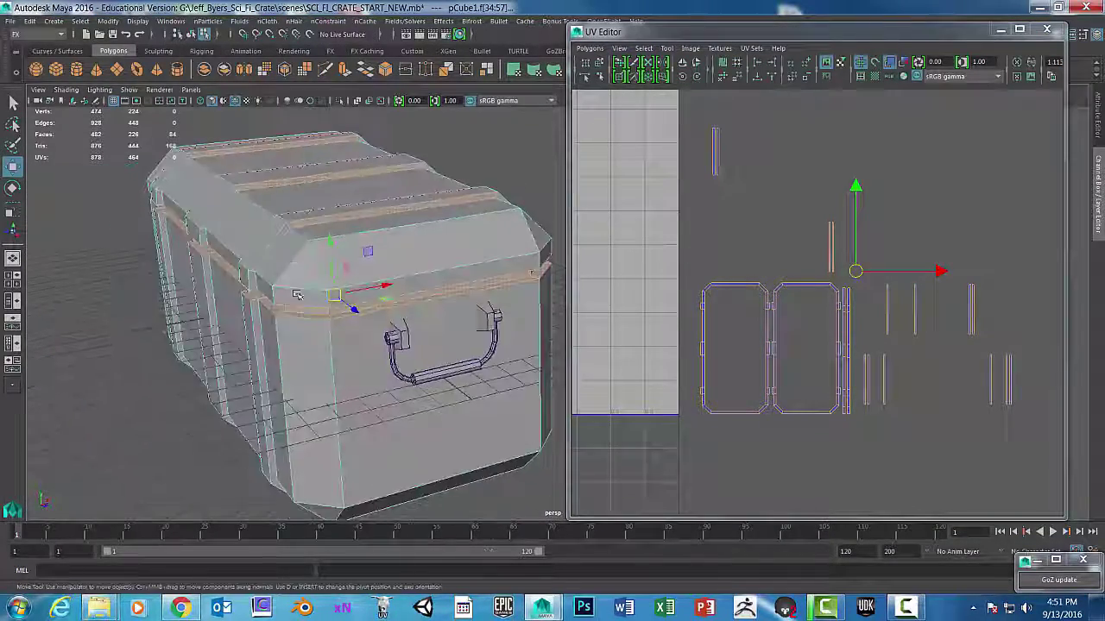
left_click_drag(285, 239, 359, 274, "alt")
left_click(413, 321)
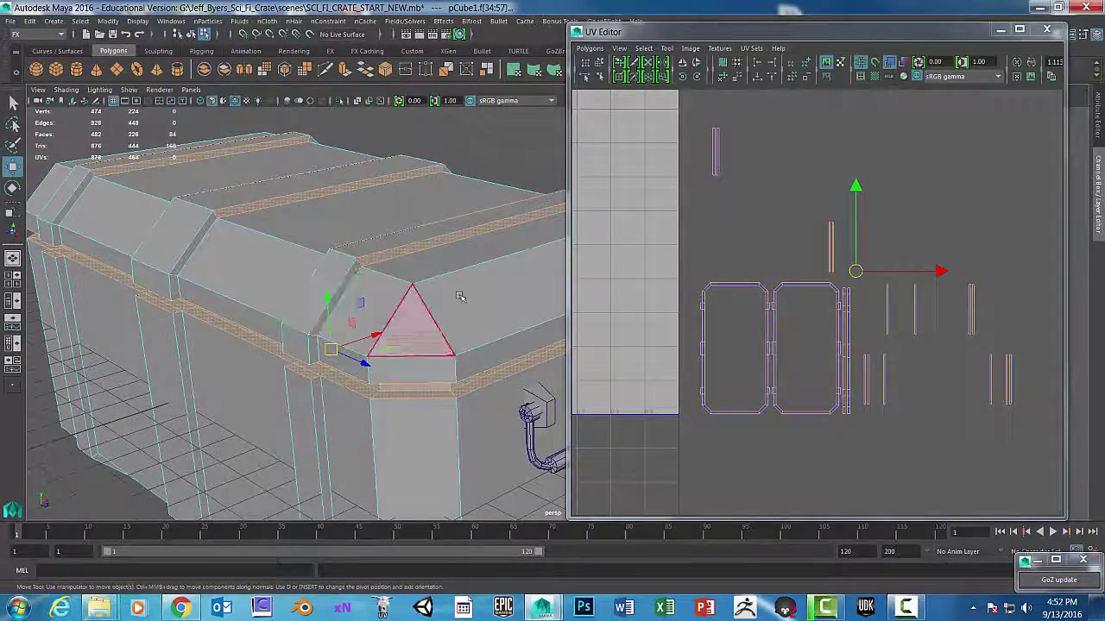
left_click(495, 288)
left_click_drag(495, 288, 433, 281, "alt")
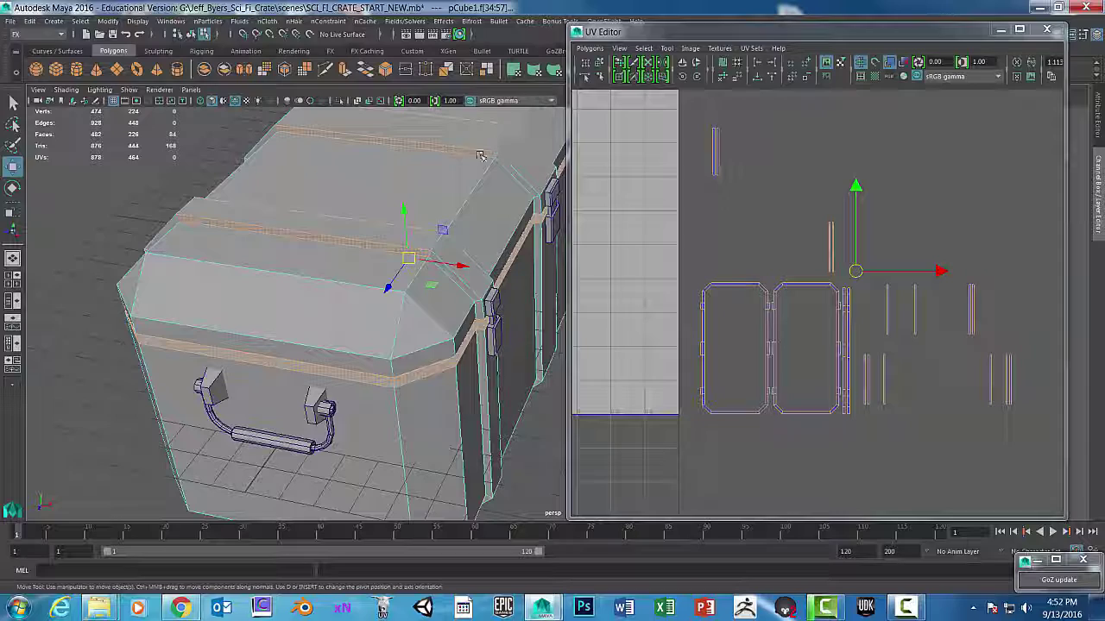
left_click_drag(501, 232, 538, 264, "alt")
scroll(520, 281, "up", 3)
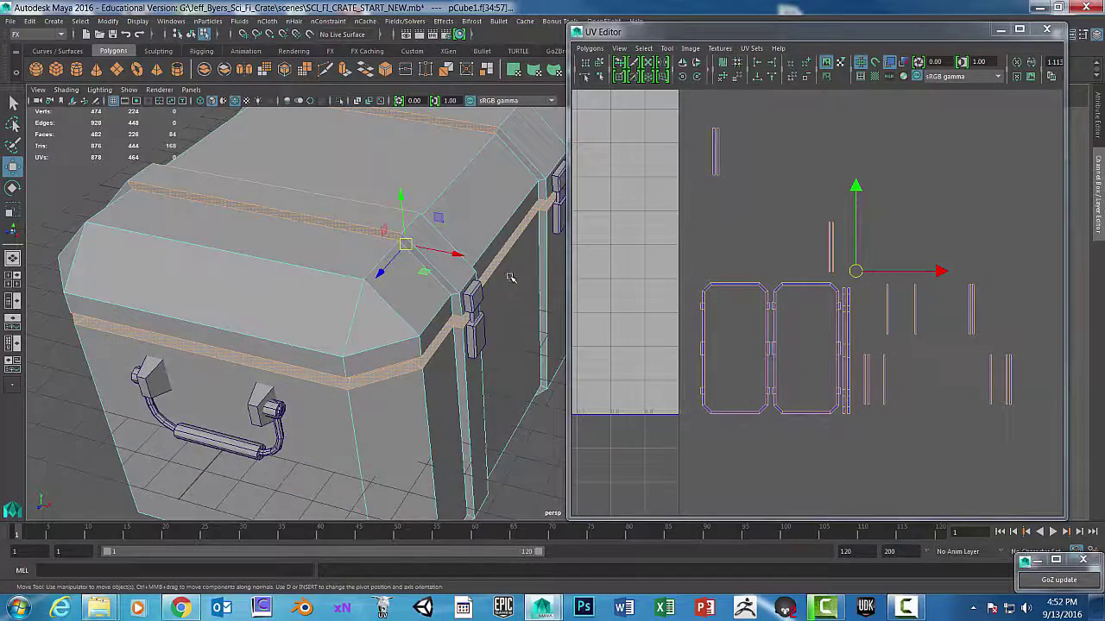
middle_click_drag(510, 276, 466, 294, "alt")
Select the faces of the two frame-shaped shells and examine where they run around the crate's rim.
left_click_drag(686, 252, 841, 458)
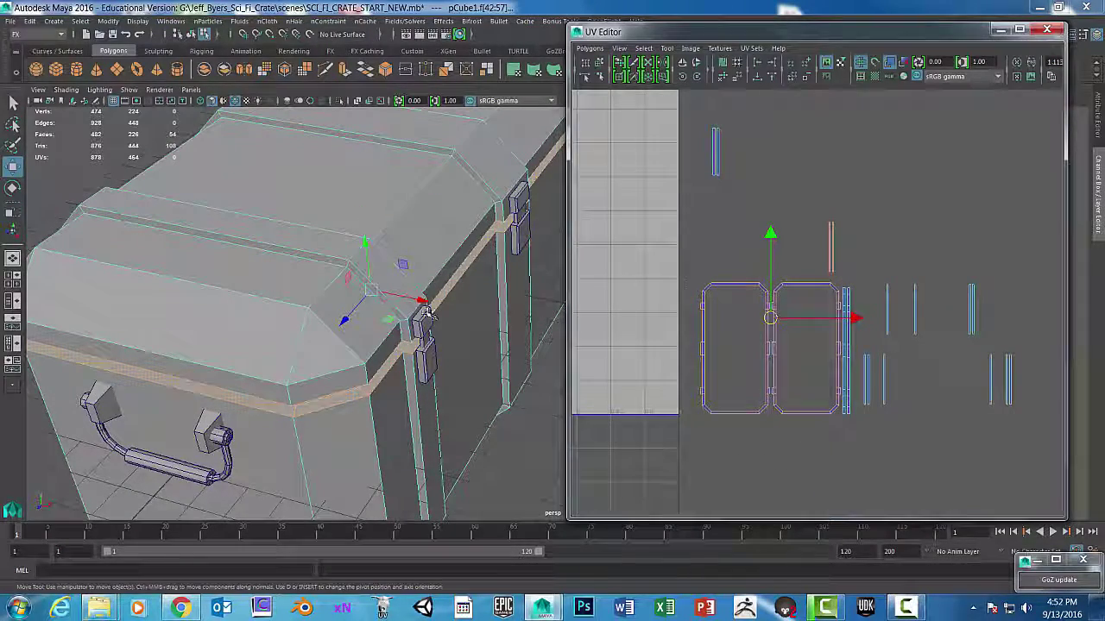
left_click_drag(423, 330, 442, 266, "alt")
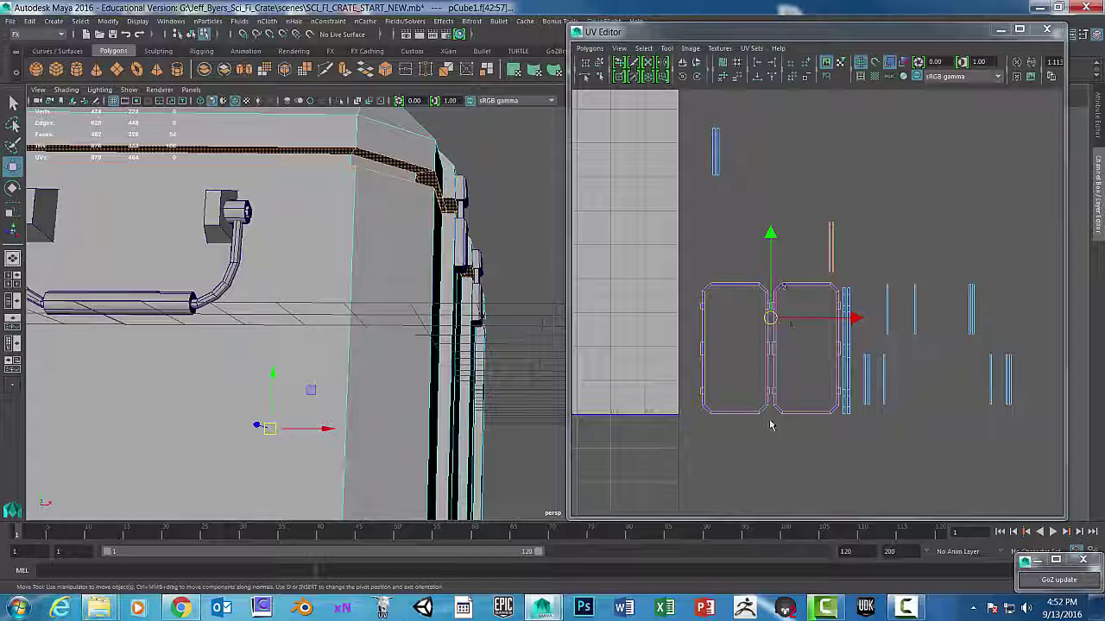
scroll(796, 404, "up", 2)
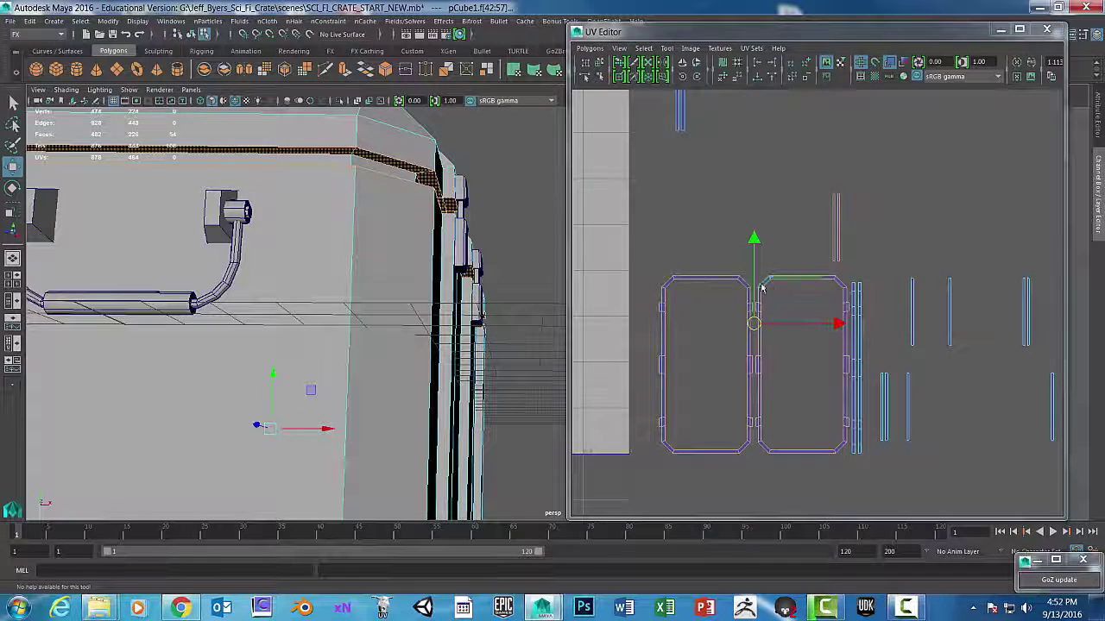
scroll(787, 299, "up", 1)
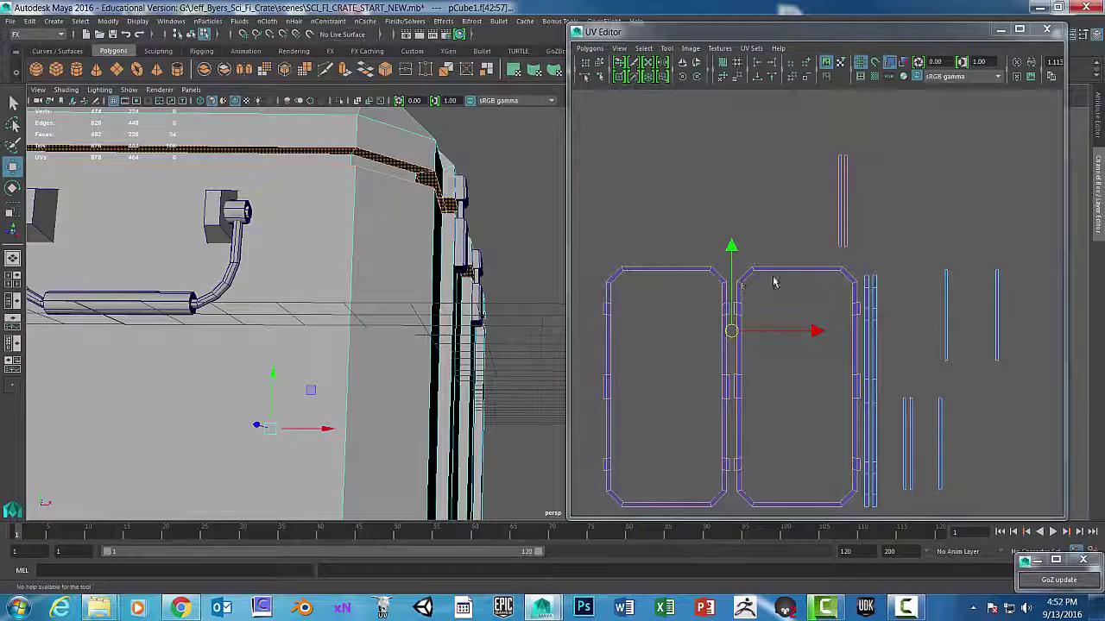
scroll(774, 282, "down", 4)
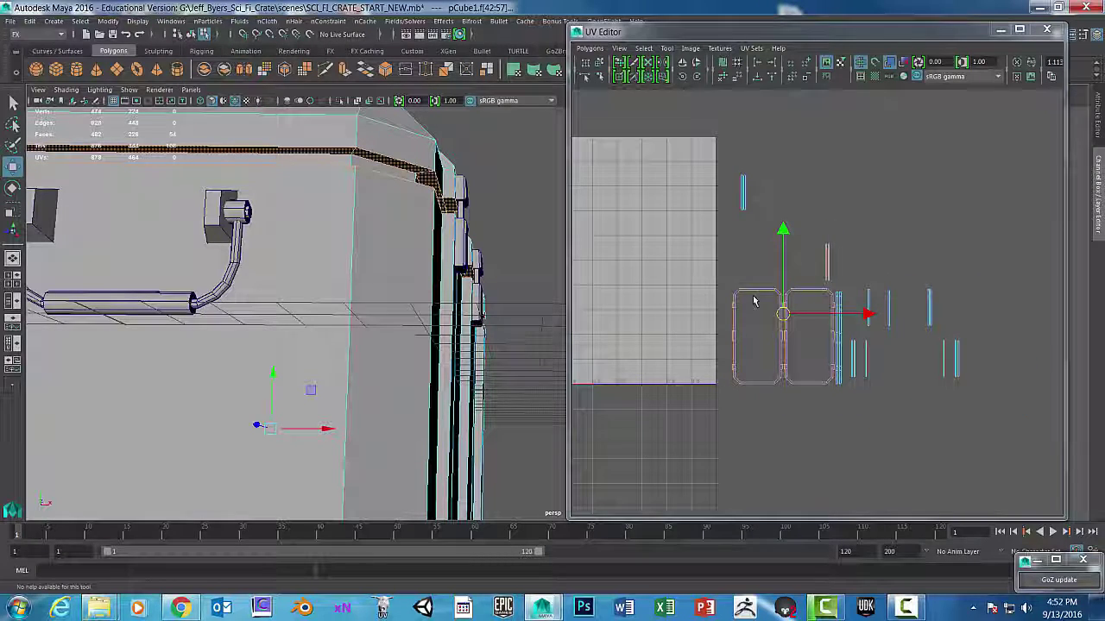
Select all UVs of the left frame-shaped shell and check its location on the crate rim.
left_click(792, 262)
scroll(782, 313, "up", 3)
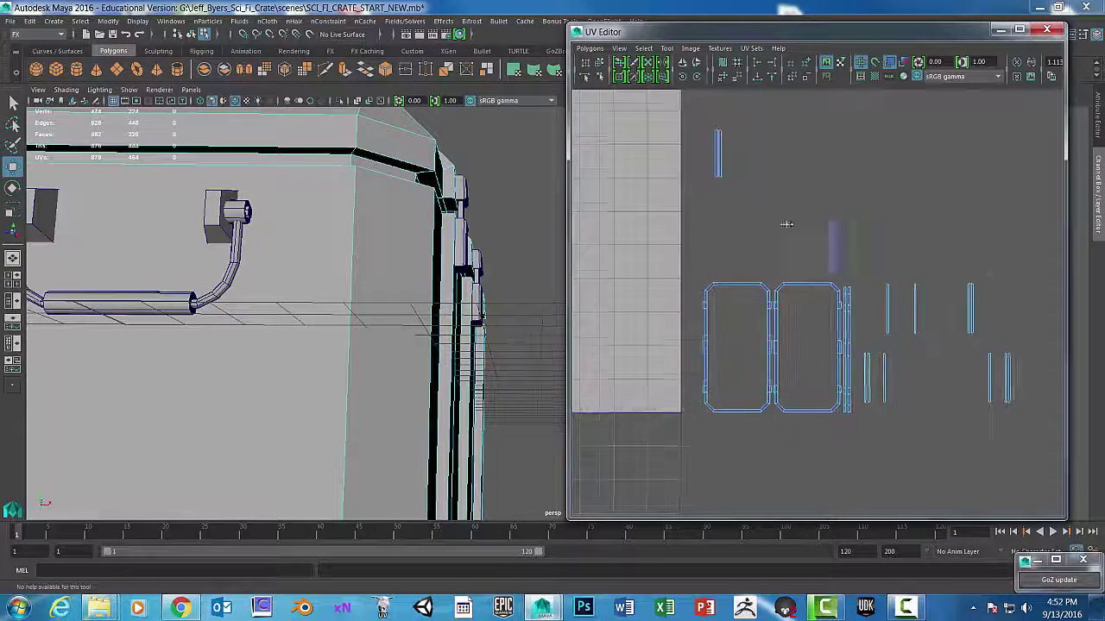
right_click_drag(801, 226, 844, 229)
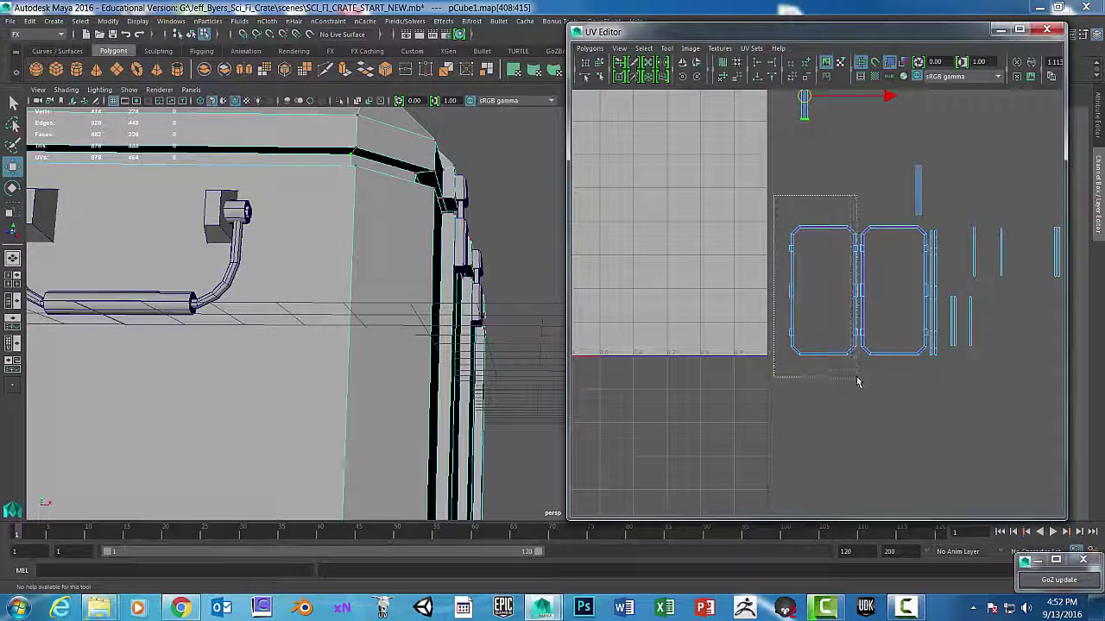
mouse_move(857, 382)
left_mouse_down()
mouse_move(860, 391)
mouse_move(856, 383)
left_mouse_up()
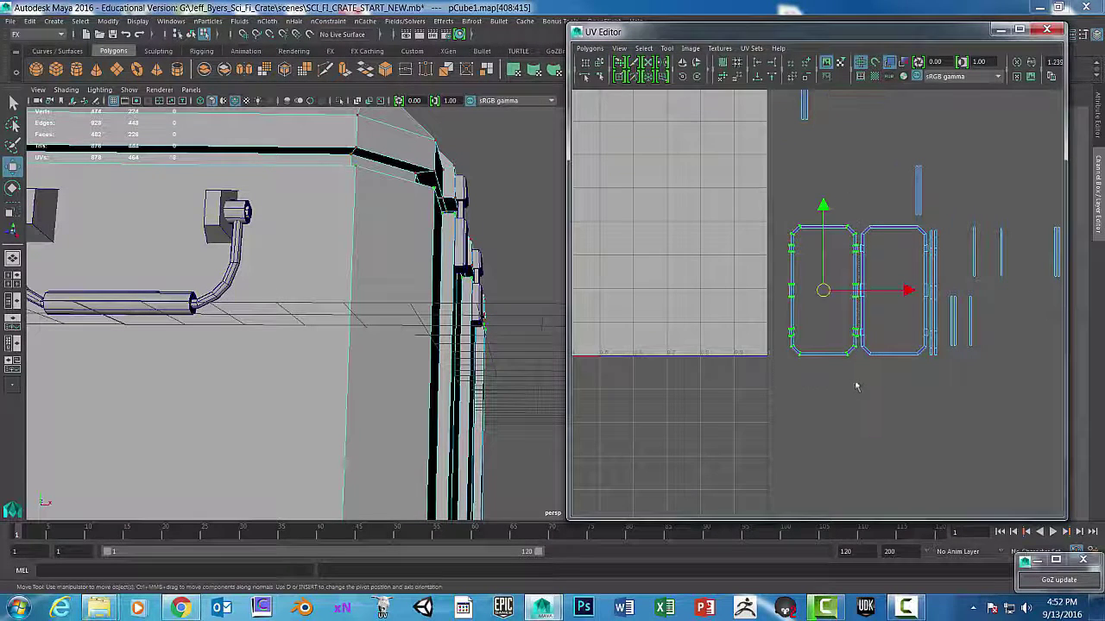
left_click_drag(244, 241, 371, 315, "alt")
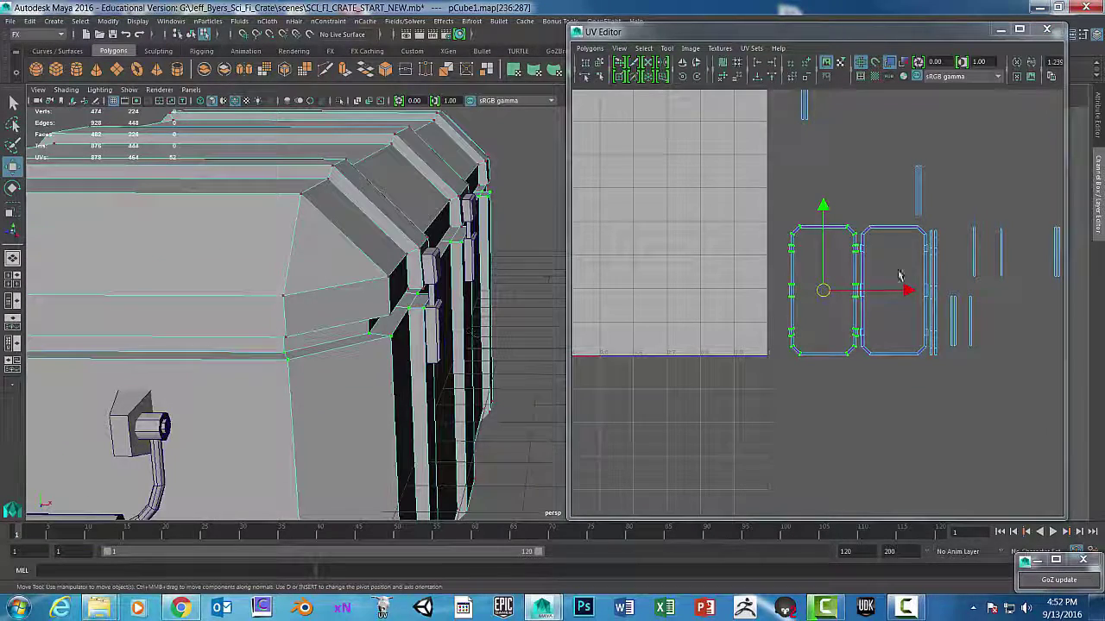
Move the frame-shaped UV shell onto the centre of the upper of the two large bevelled-corner crate shells.
scroll(744, 293, "down", 6)
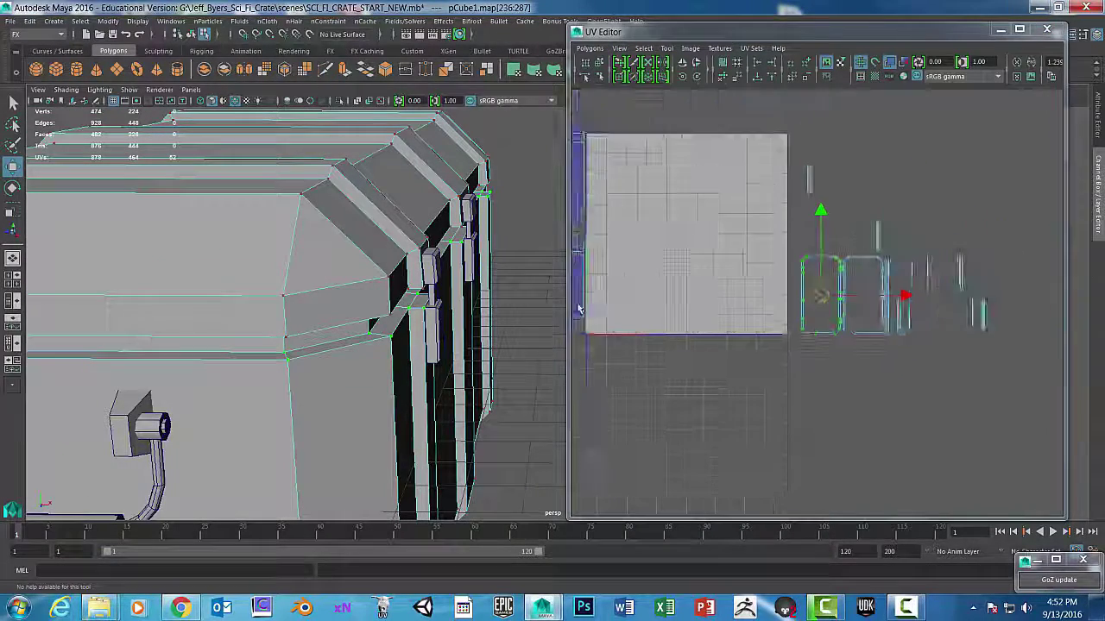
middle_click_drag(702, 306, 809, 291, "alt")
scroll(869, 350, "down", 1)
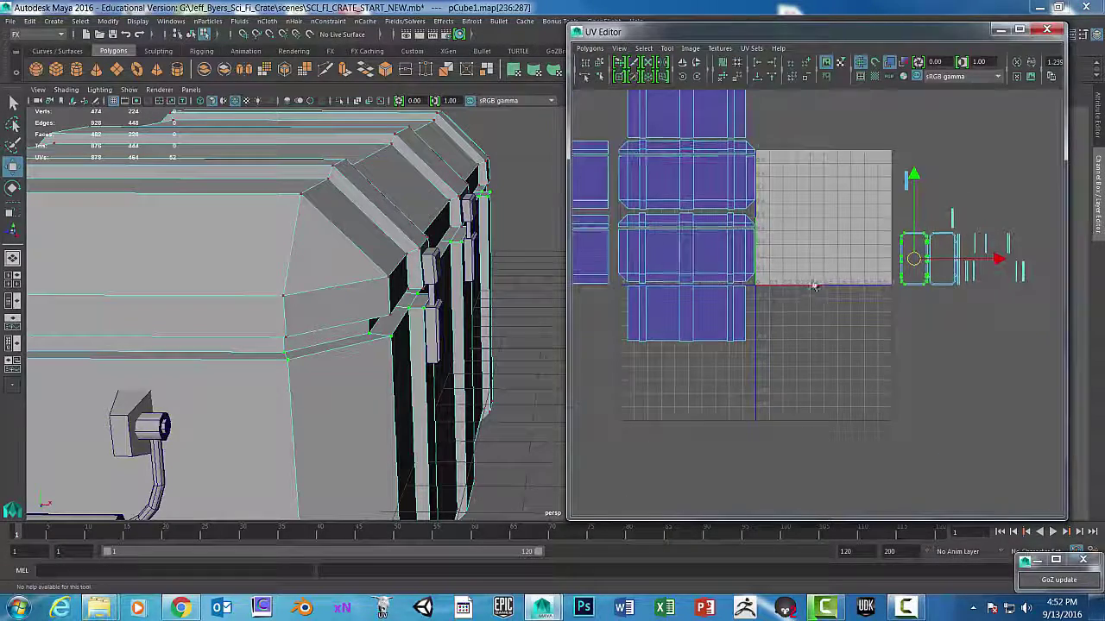
left_click_drag(912, 259, 704, 191)
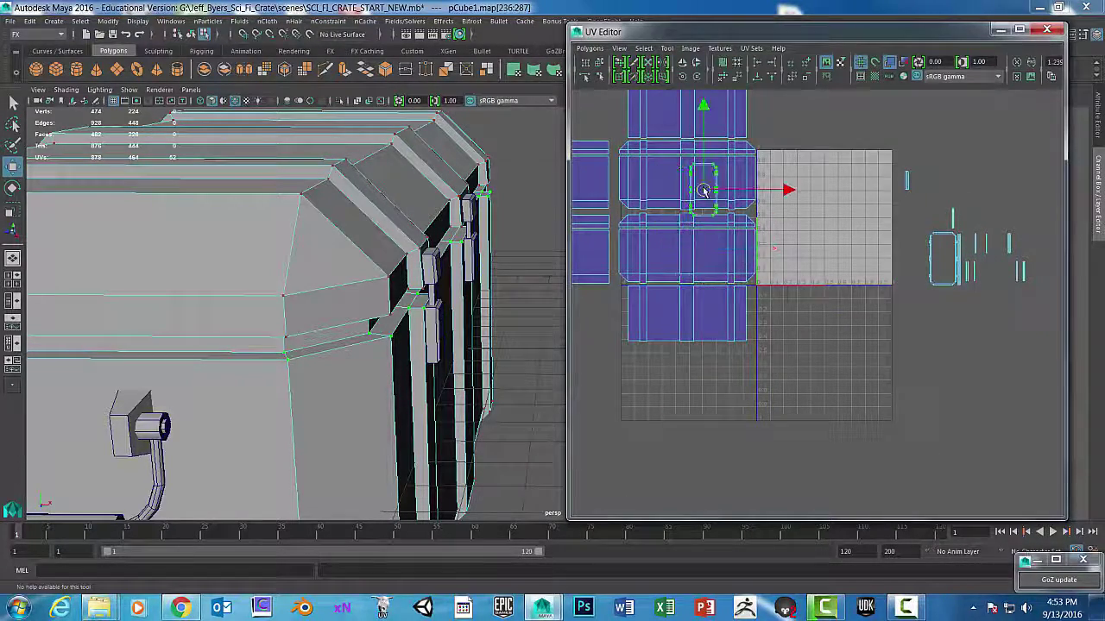
right_click_drag(677, 209, 722, 222, "alt")
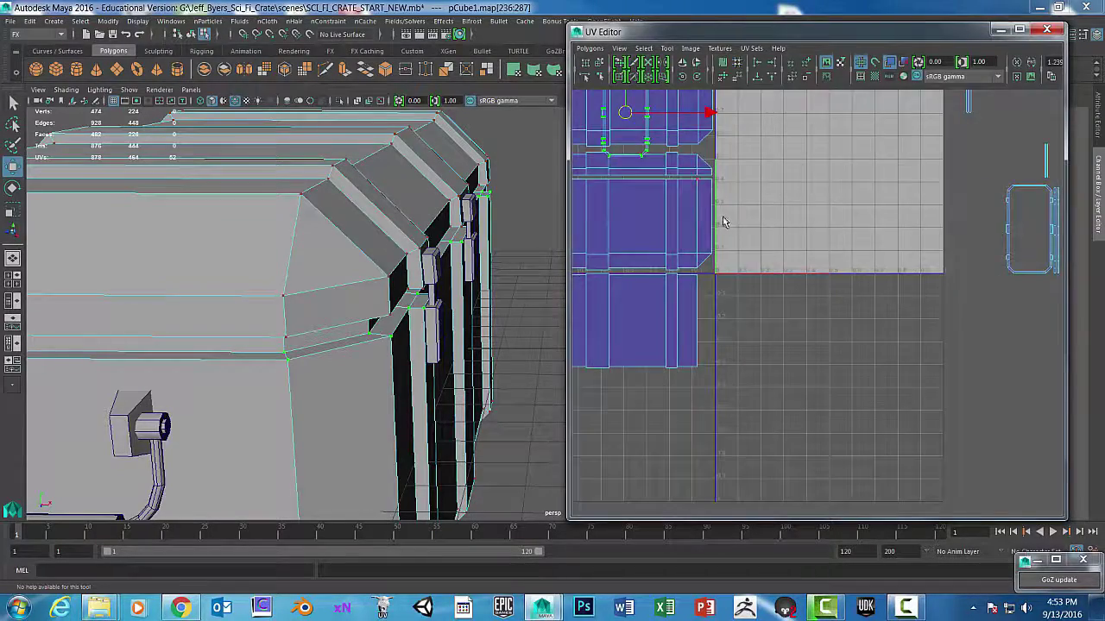
middle_click_drag(722, 221, 912, 409, "alt")
right_click_drag(911, 407, 942, 411, "alt")
left_click_drag(811, 304, 780, 277)
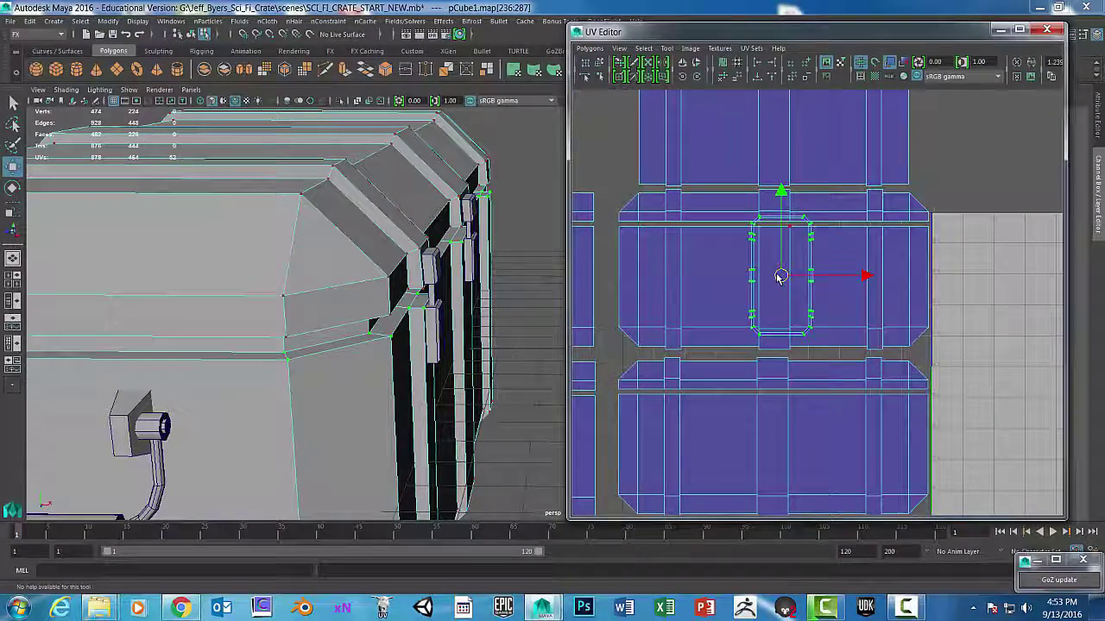
Rotate the frame-shaped UV shell 90 degrees and scale it up uniformly until it surrounds the large crate shell.
left_click(683, 77)
left_click(684, 77)
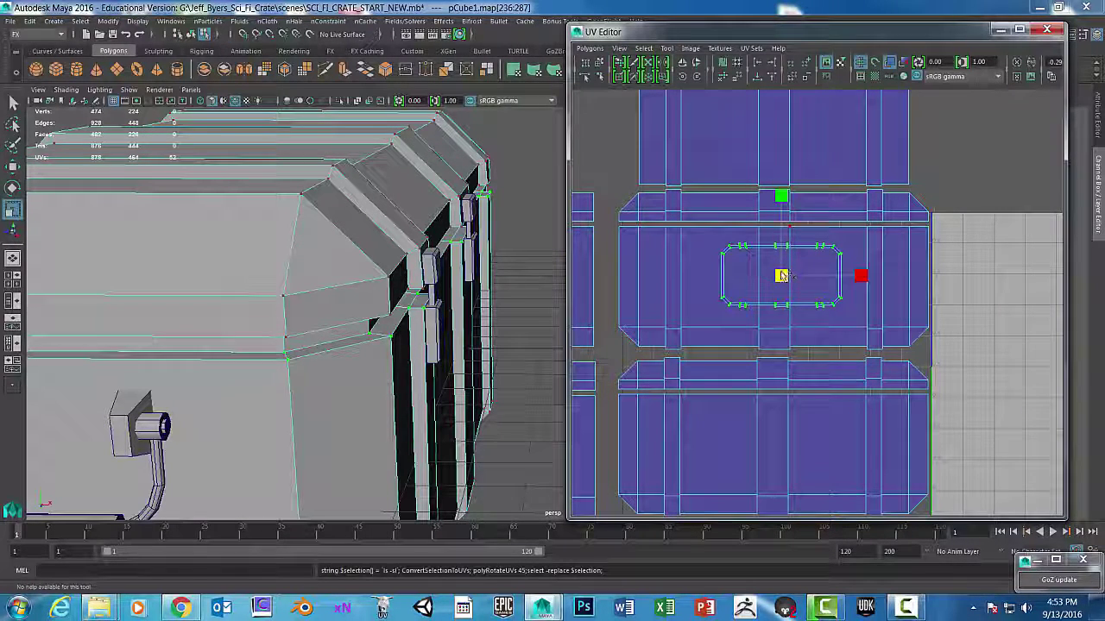
left_click_drag(781, 276, 930, 285)
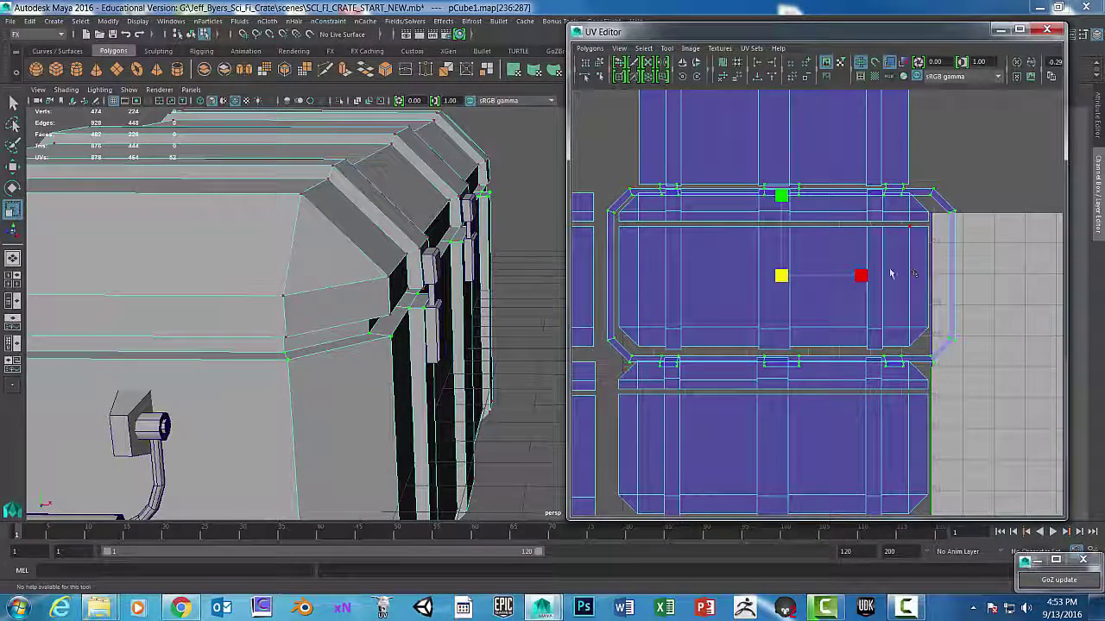
Shift the frame-shaped UV shell slightly upward and enlarge it a little more around the large crate shell.
key("w")
left_click_drag(781, 275, 786, 270)
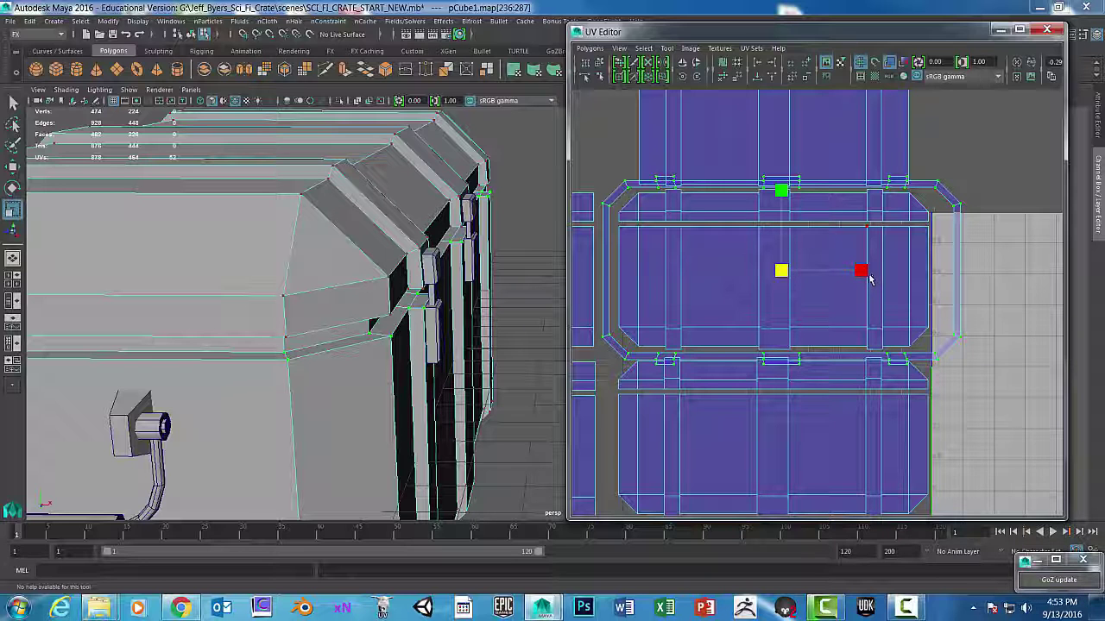
right_click_drag(867, 278, 839, 297, "alt")
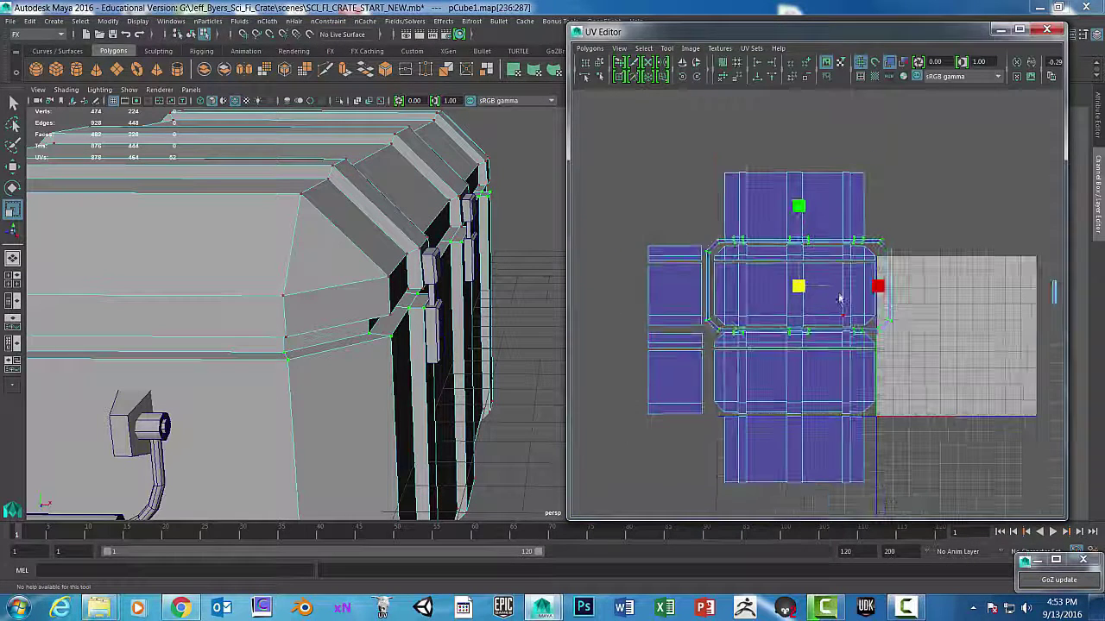
Move the enlarged frame-shaped UV shell clear above the UV tile and try selecting the second frame shell.
key("w")
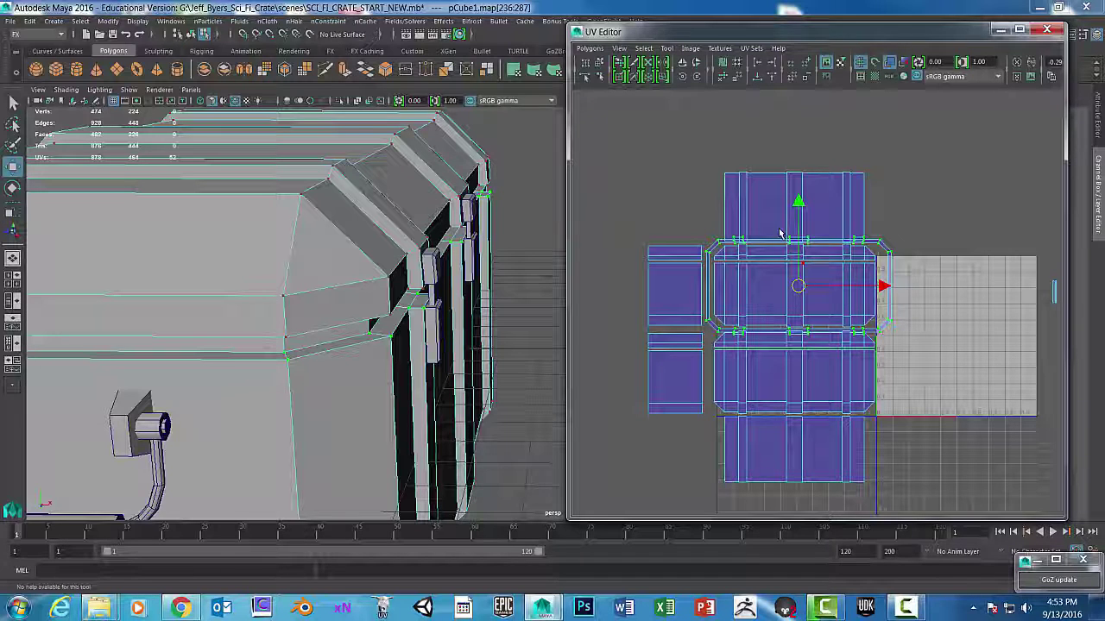
left_click_drag(798, 202, 798, 91)
left_click_drag(886, 183, 1059, 185)
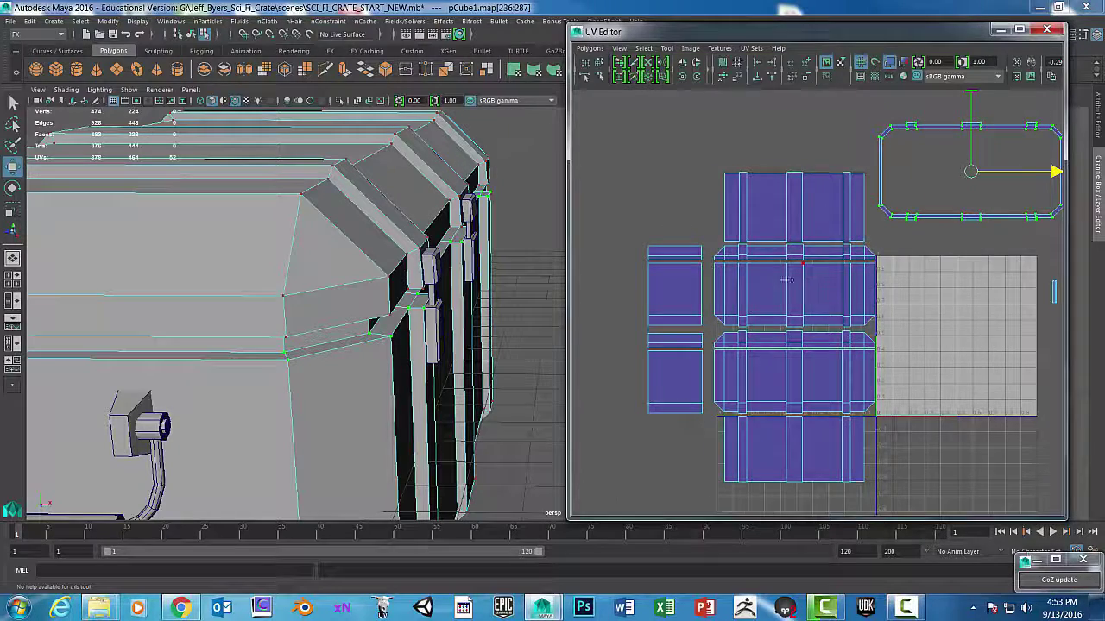
middle_click_drag(789, 280, 584, 321, "alt")
scroll(875, 404, "up", 3)
middle_click_drag(870, 376, 808, 281, "alt")
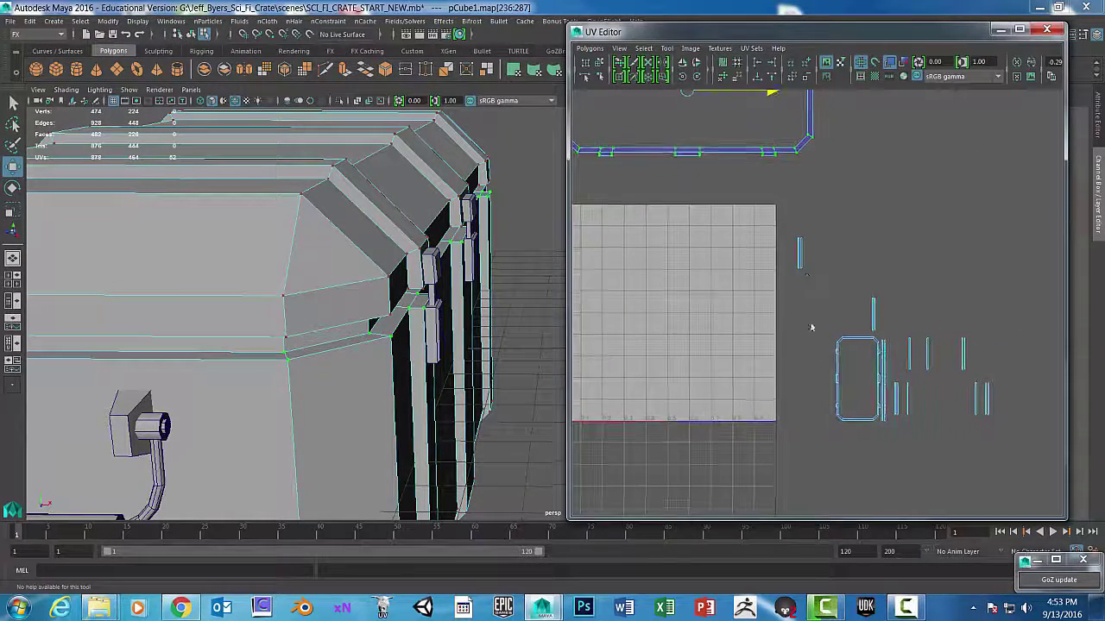
left_click_drag(868, 455, 867, 454)
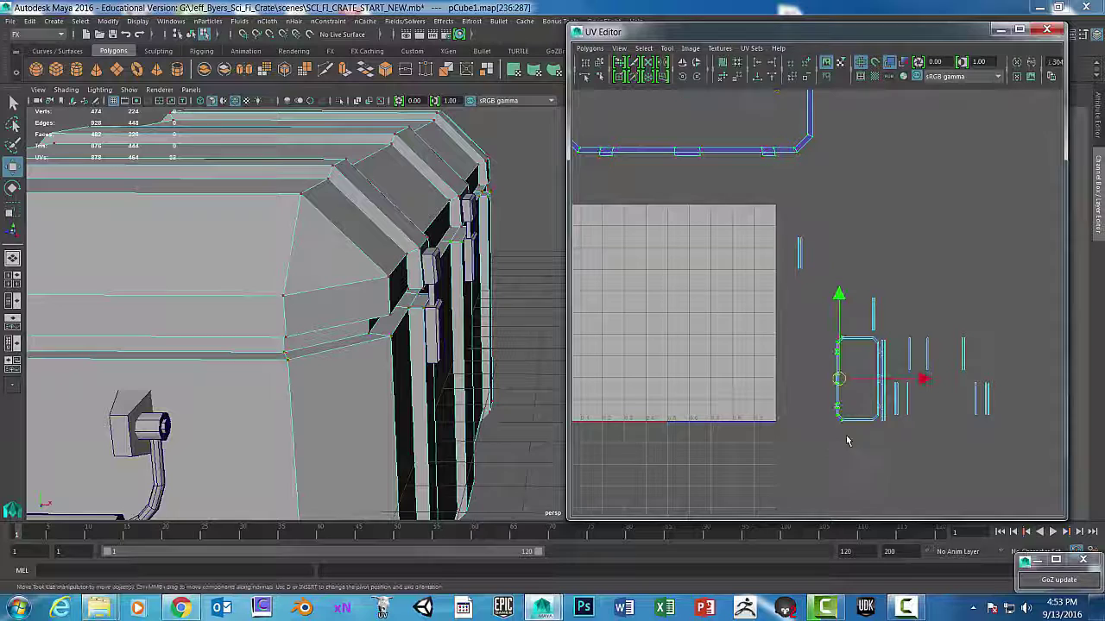
left_click(828, 333)
Undo the first frame shell's moves, scaling and rotation back to its original place beside the second frame shell.
key("ctrl+z")
key("ctrl+z")
key("ctrl+z")
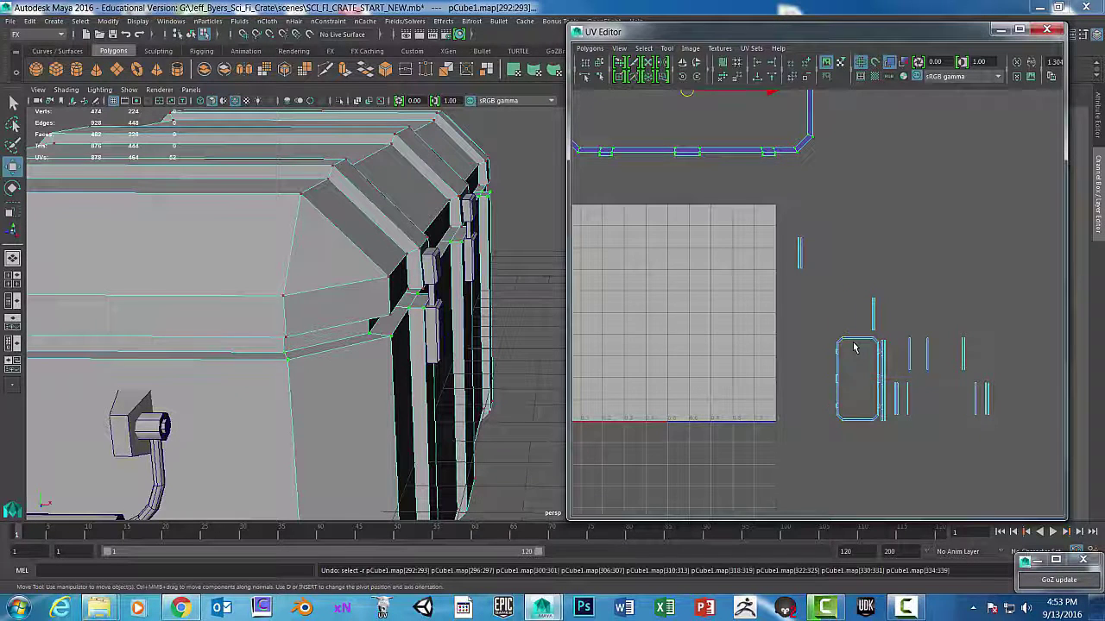
key("ctrl+z")
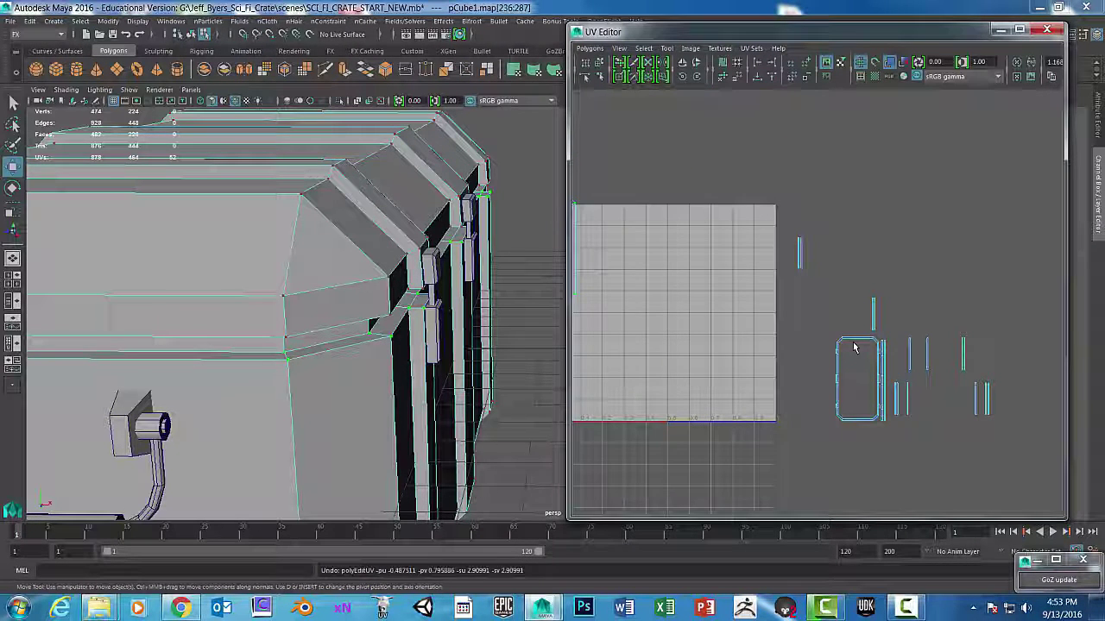
key("ctrl+z")
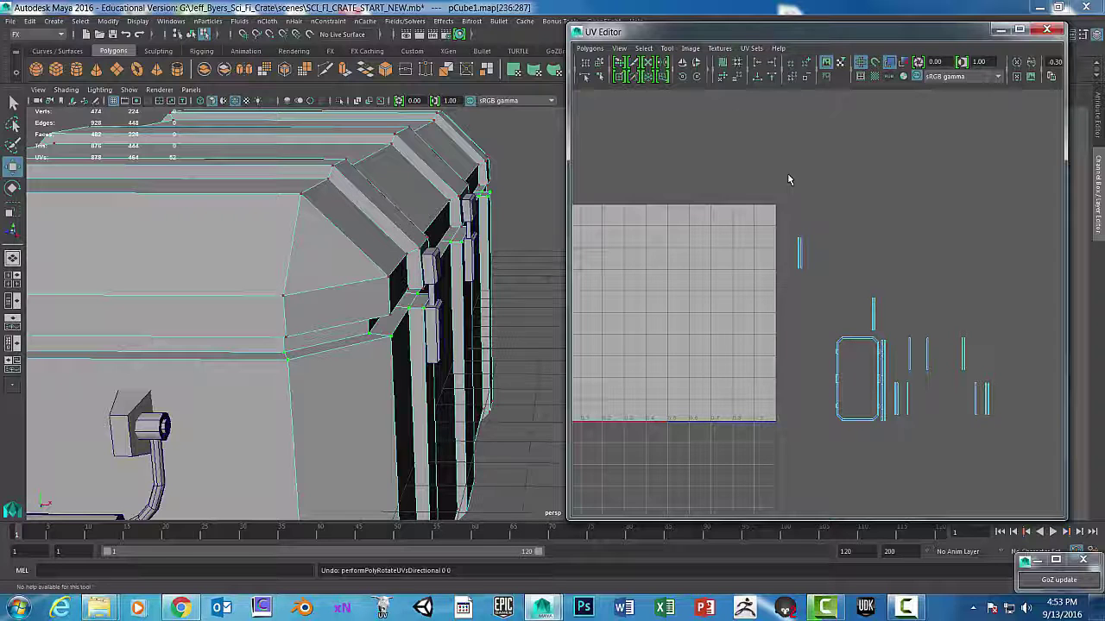
key("w")
key("ctrl+z")
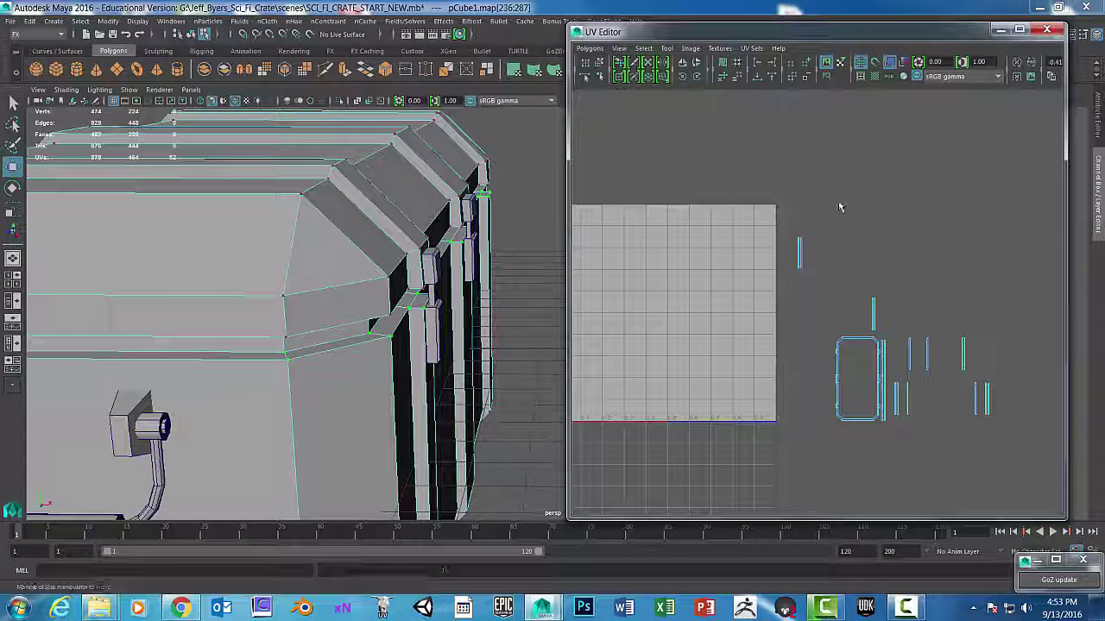
middle_click_drag(835, 212, 1060, 320, "alt")
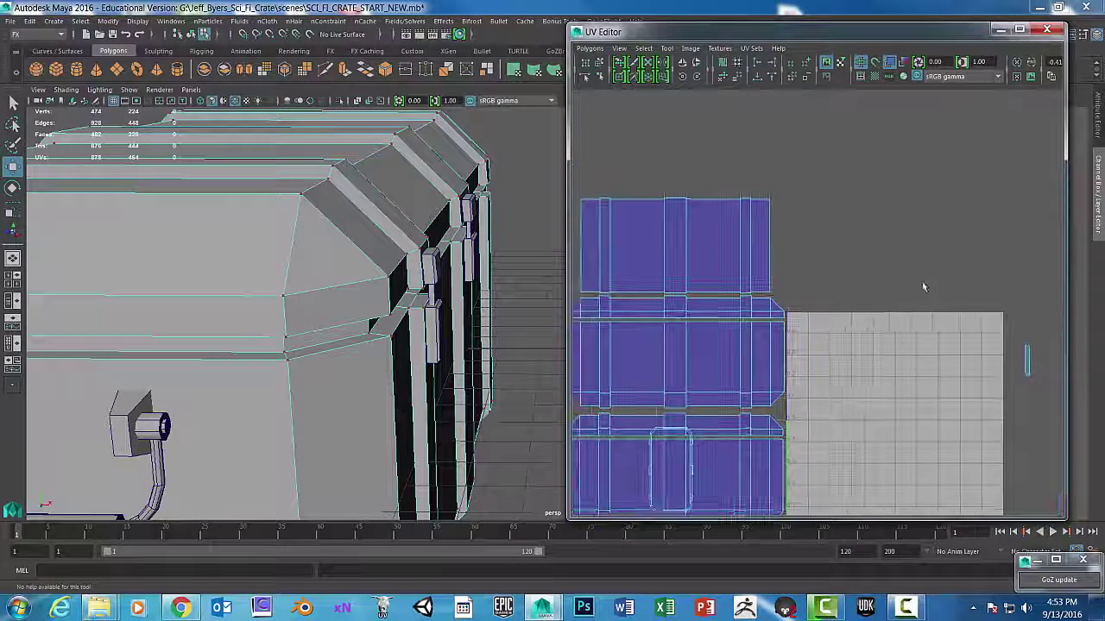
scroll(922, 284, "down", 3)
middle_click_drag(915, 278, 879, 183, "alt")
key("ctrl+z")
key("ctrl+z")
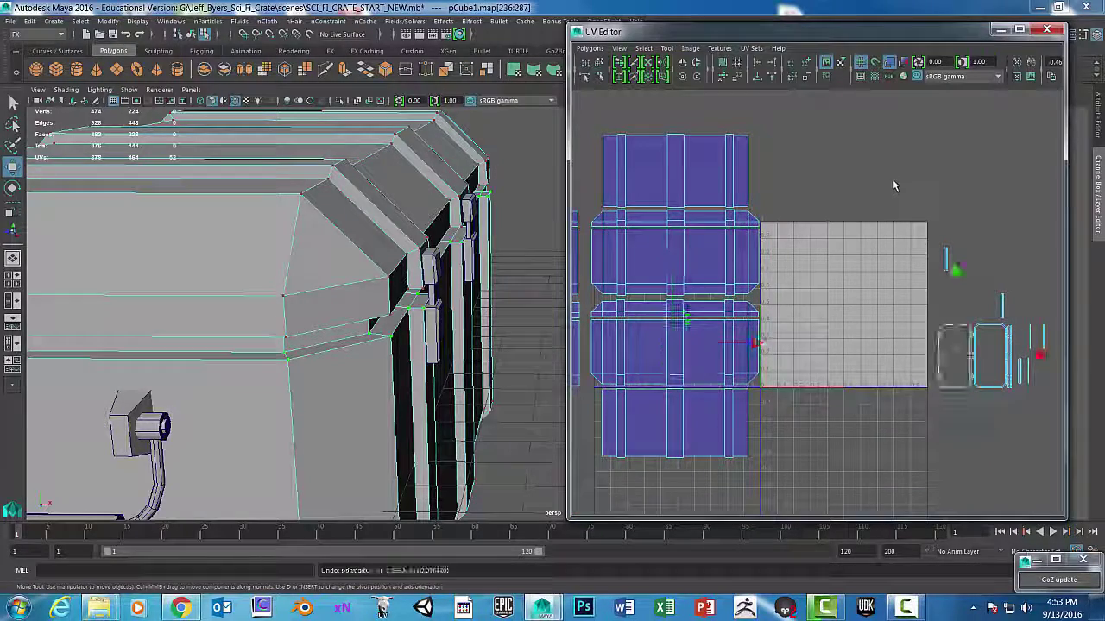
Select both frame-shaped UV shells and move them together onto the lower large bevelled-corner crate shell.
scroll(934, 328, "up", 3)
middle_click_drag(986, 325, 826, 229, "alt")
scroll(614, 198, "up", 3)
left_click_drag(715, 153, 896, 348)
left_click_drag(809, 239, 782, 244)
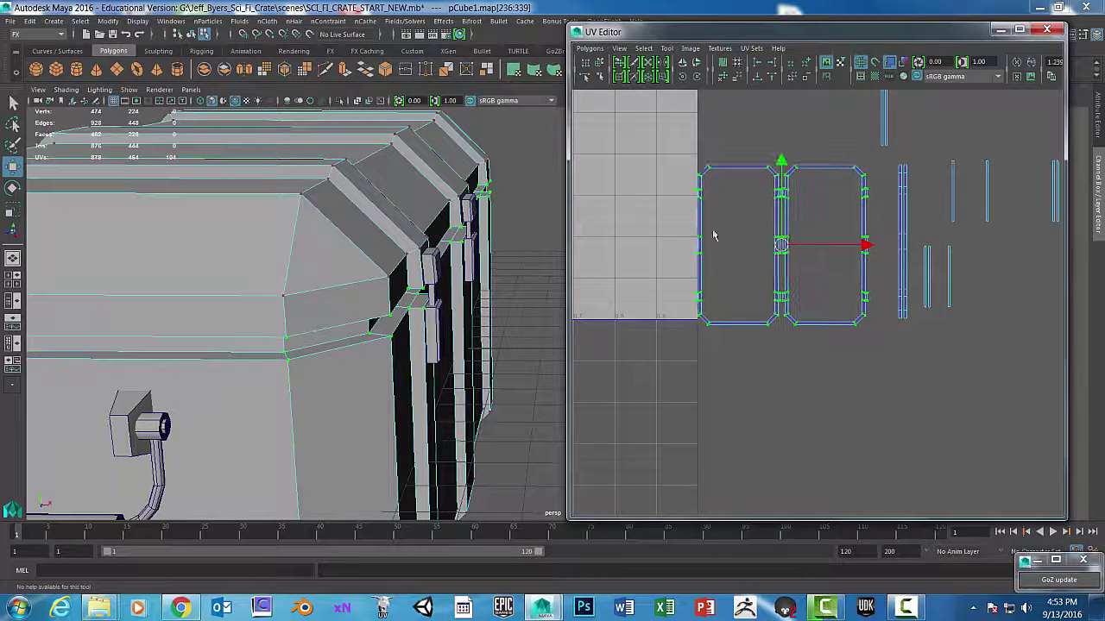
scroll(755, 273, "down", 4)
scroll(800, 275, "down", 1)
middle_click_drag(800, 281, 926, 311, "alt")
left_click_drag(922, 311, 666, 296)
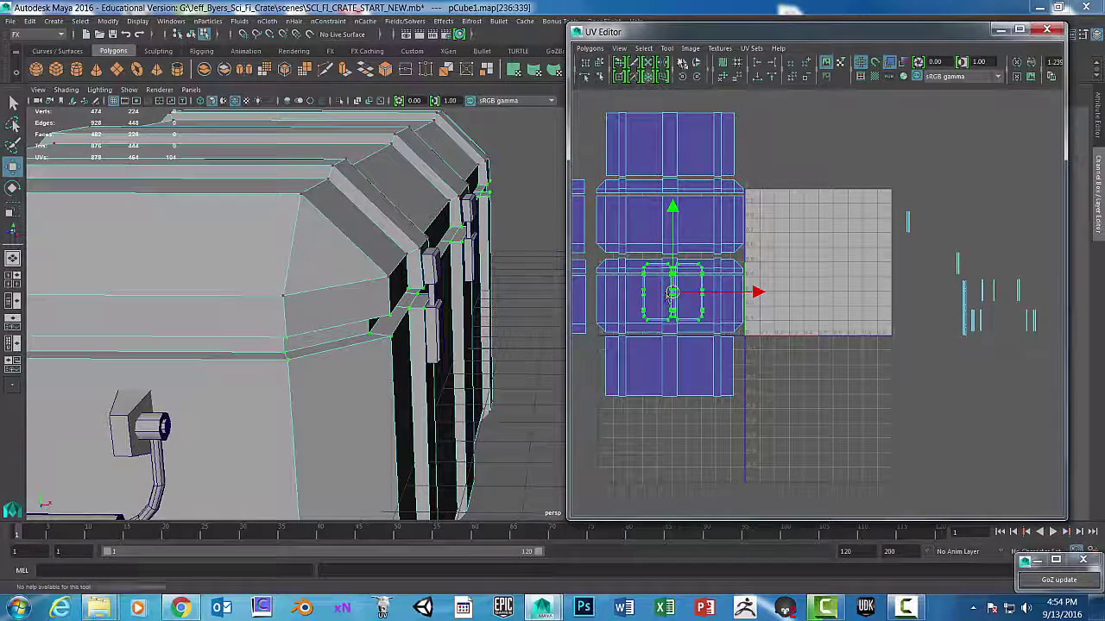
Rotate both frame shells together by 90 degrees and centre them between the two large crate shells.
left_click(682, 76)
left_click(682, 76)
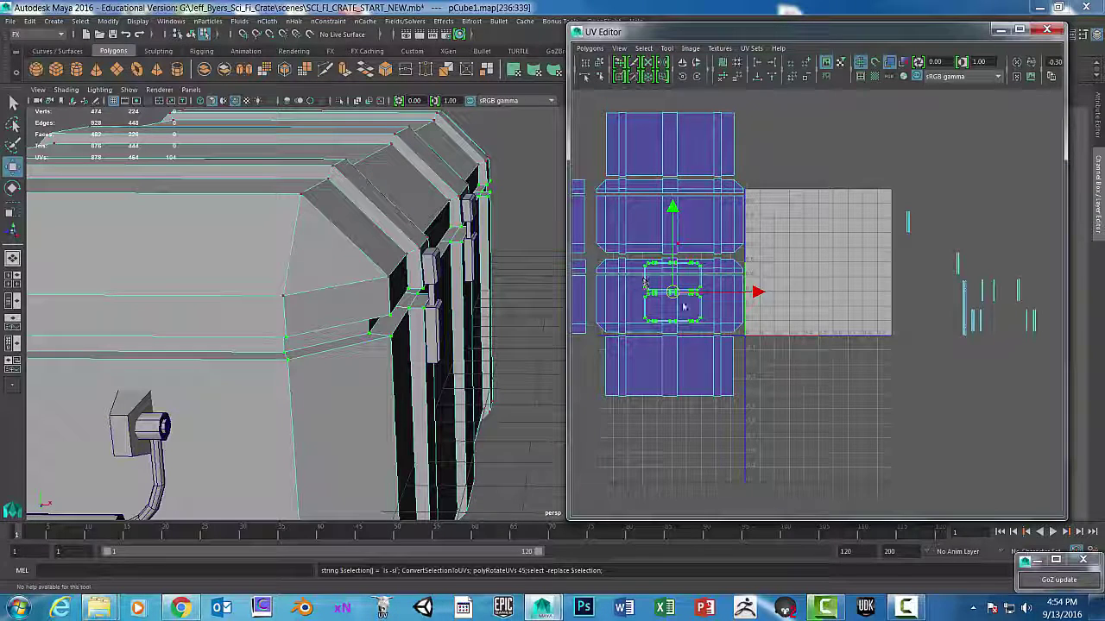
left_click_drag(684, 306, 675, 274)
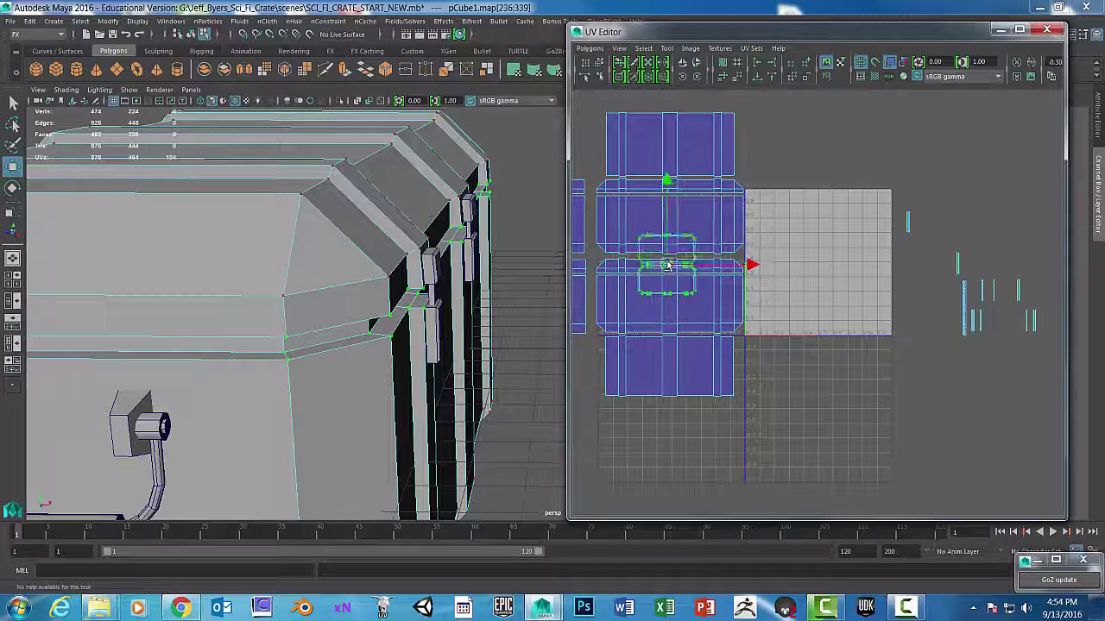
Scale both frame shells up uniformly until they surround the two large crate shells, nudging them slightly upward.
left_click_drag(669, 259, 818, 274)
key("r")
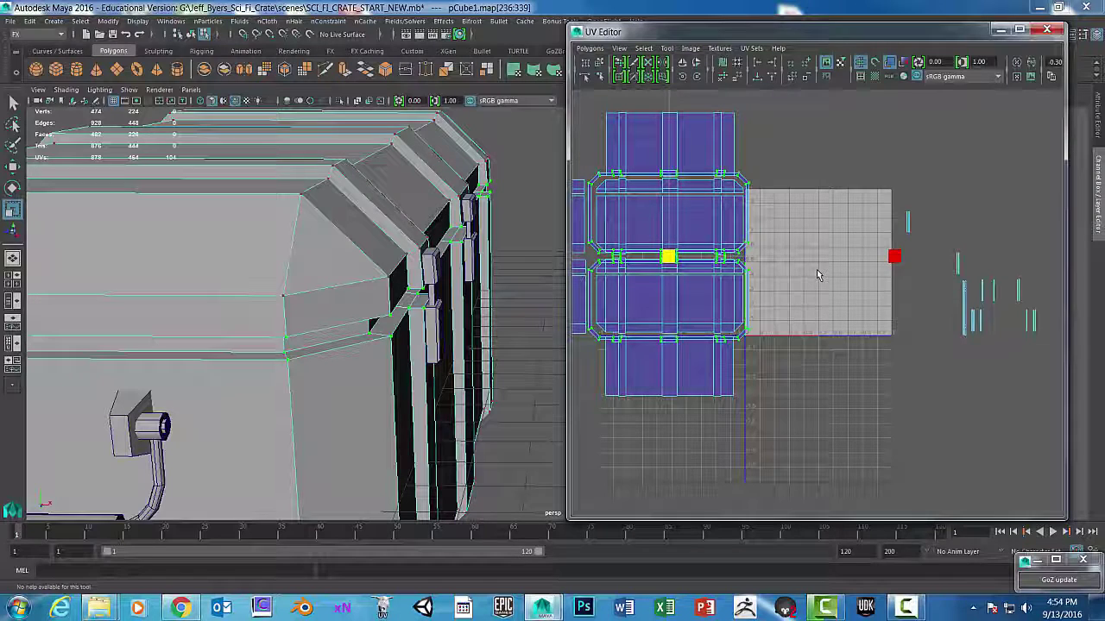
left_click_drag(668, 175, 678, 171)
key("r")
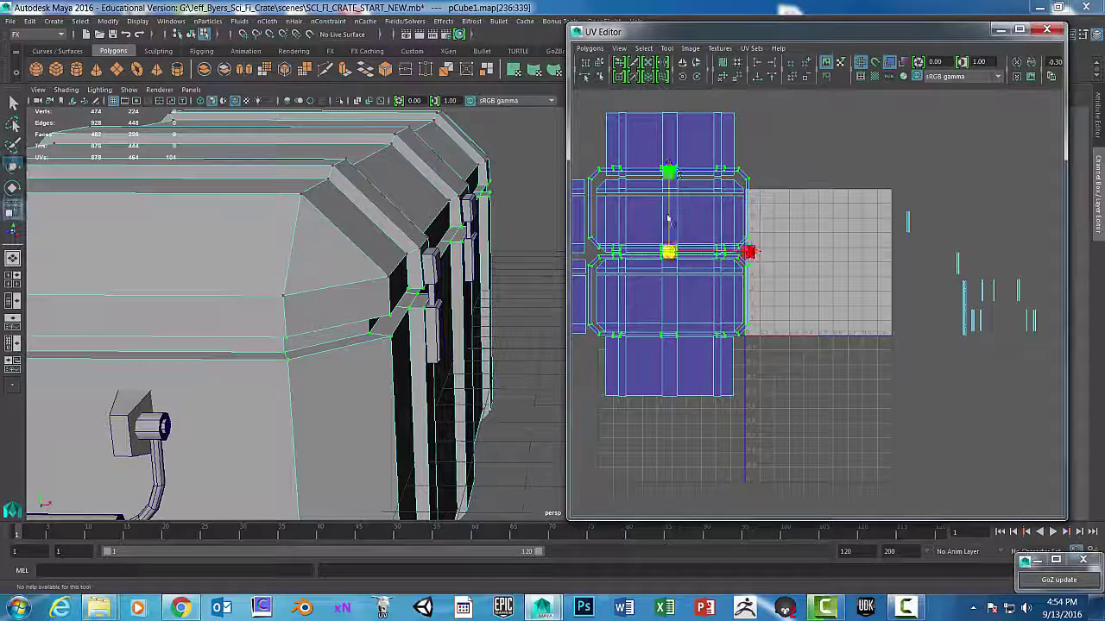
left_click_drag(669, 251, 682, 253)
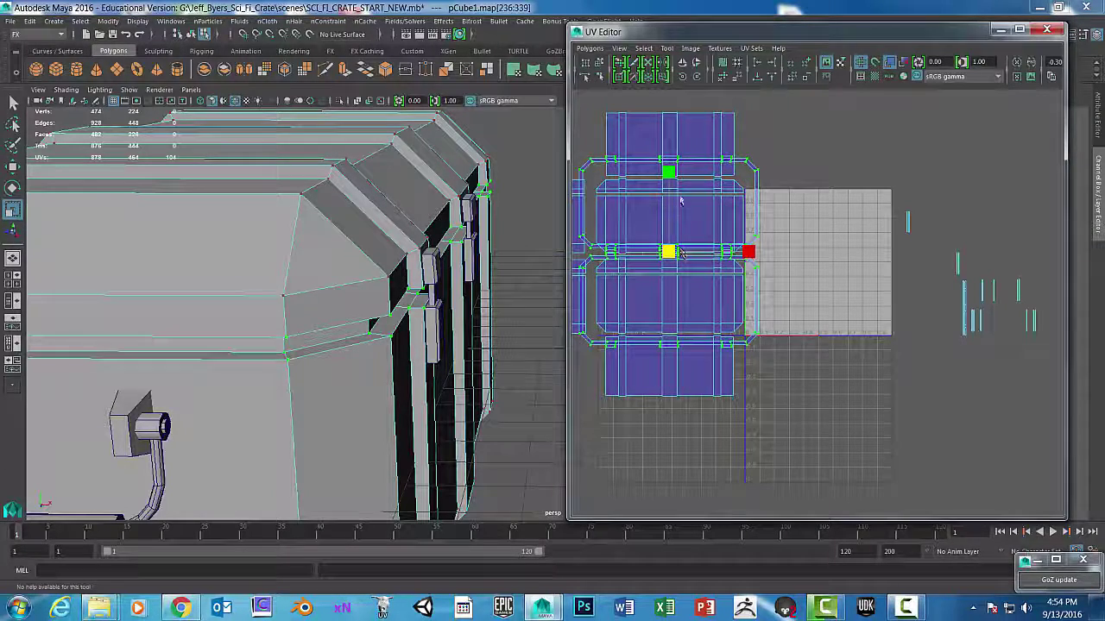
key("w")
left_click_drag(678, 170, 678, 168)
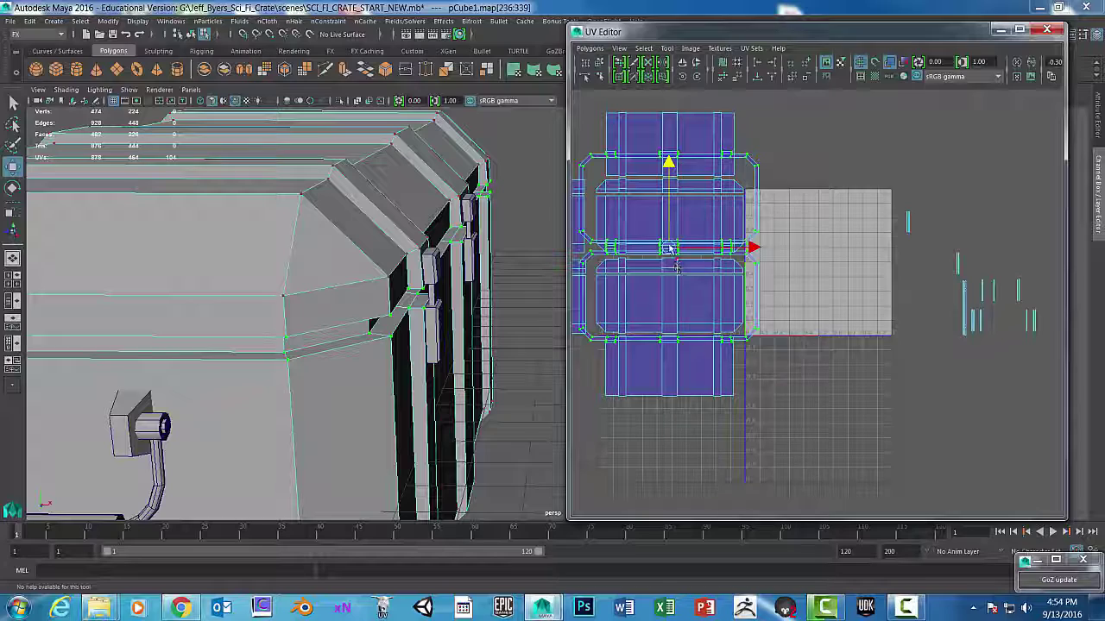
Move the two enlarged frame shells off the crate shells into the empty area directly above the UV tile.
left_click_drag(676, 267, 736, 172)
scroll(721, 188, "down", 2)
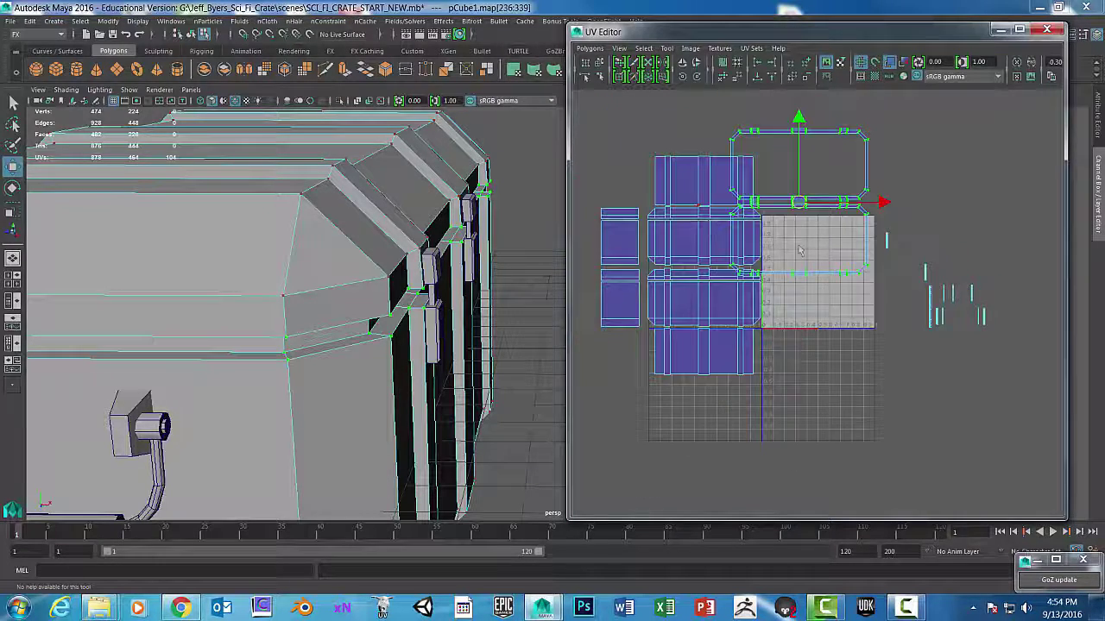
middle_click_drag(721, 187, 677, 280, "alt")
left_click_drag(753, 295, 781, 231)
left_click_drag(784, 229, 786, 226)
left_click(917, 289)
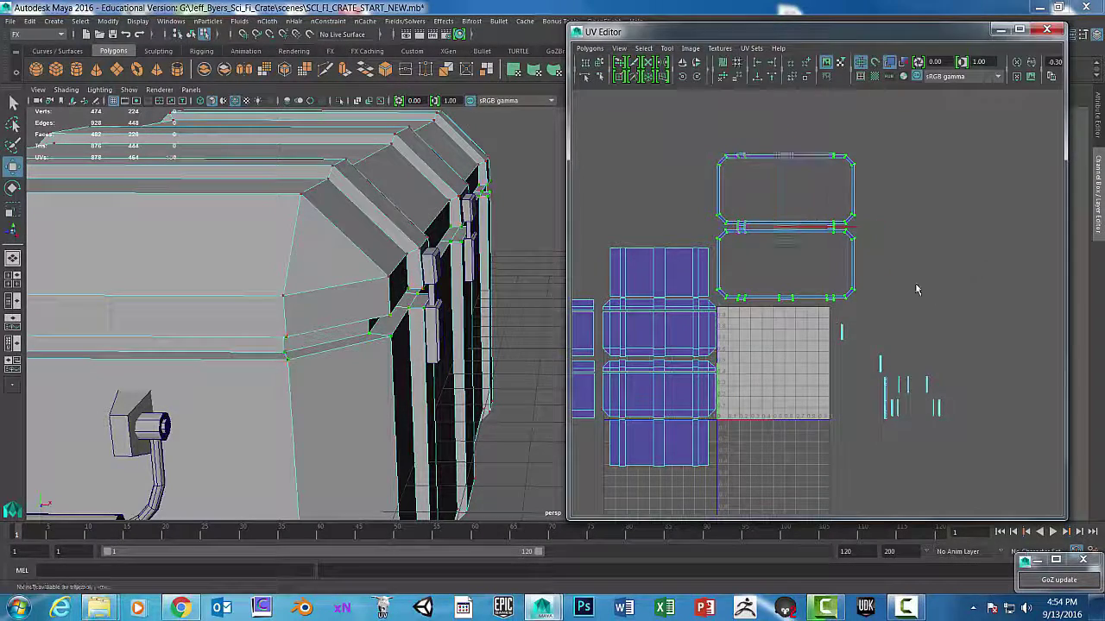
Move the two nearby strip pairs against the tall double strip, stacking one pair below the other.
scroll(921, 311, "up", 5)
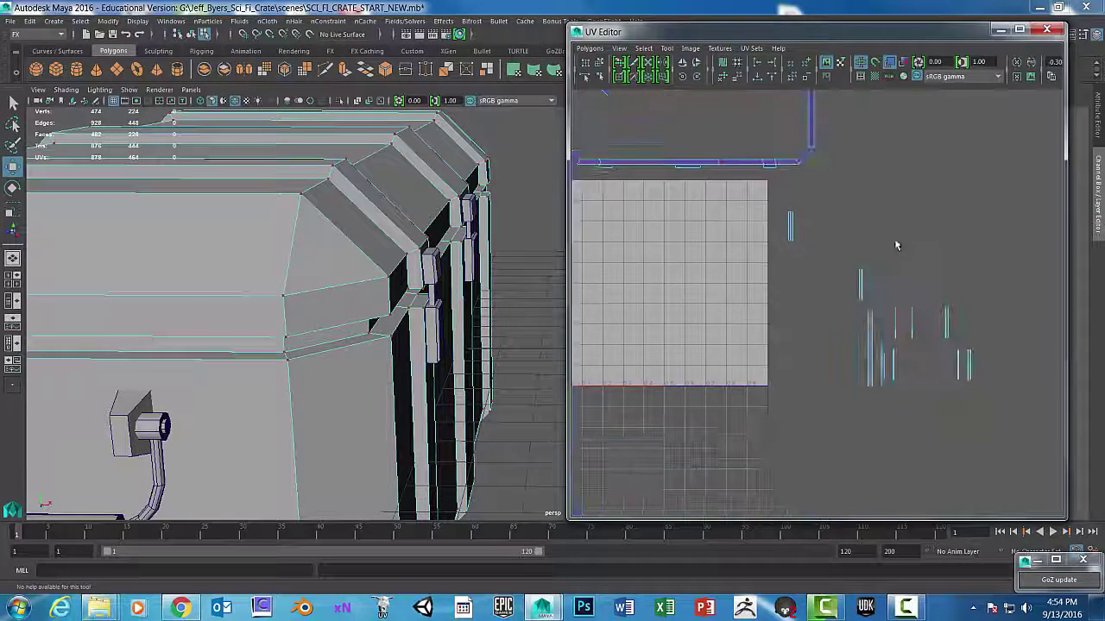
left_click_drag(792, 163, 871, 328)
scroll(867, 322, "up", 5)
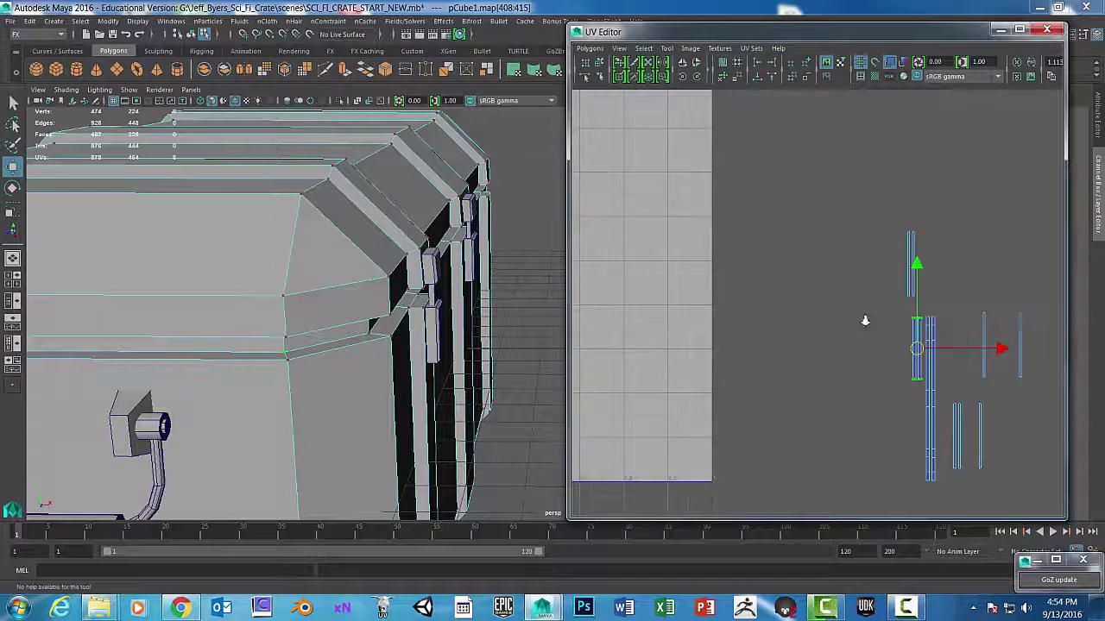
middle_click_drag(865, 320, 710, 217, "alt")
left_click_drag(752, 104, 838, 211)
left_click_drag(789, 143, 797, 363)
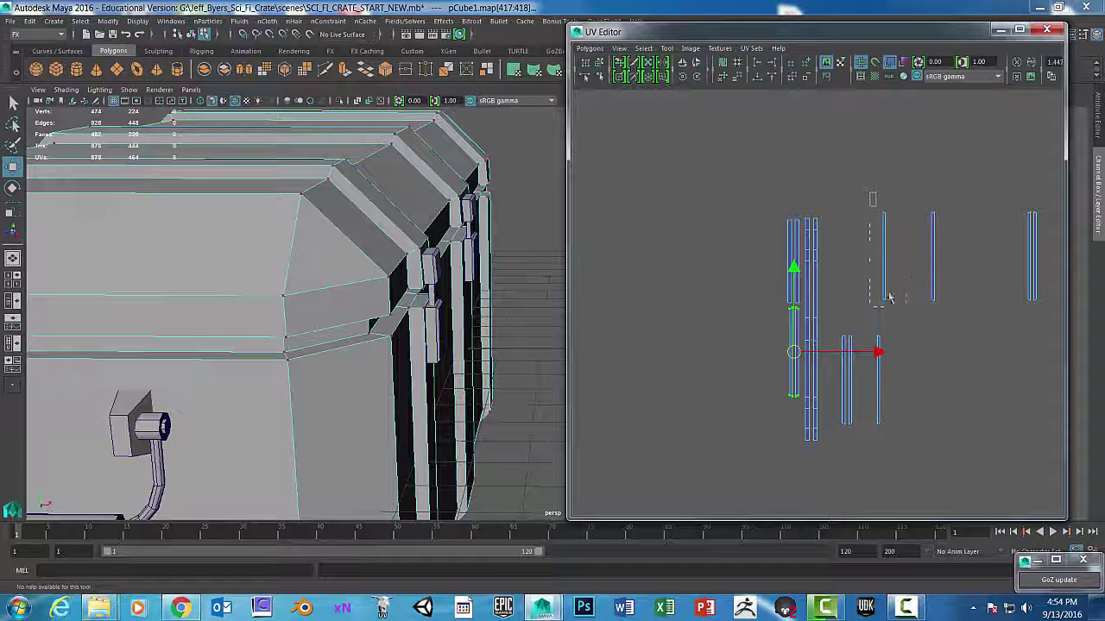
Move the two upper single strips to the left of the stacked pairs, one in each row.
left_click(883, 253)
left_click_drag(883, 253, 781, 270)
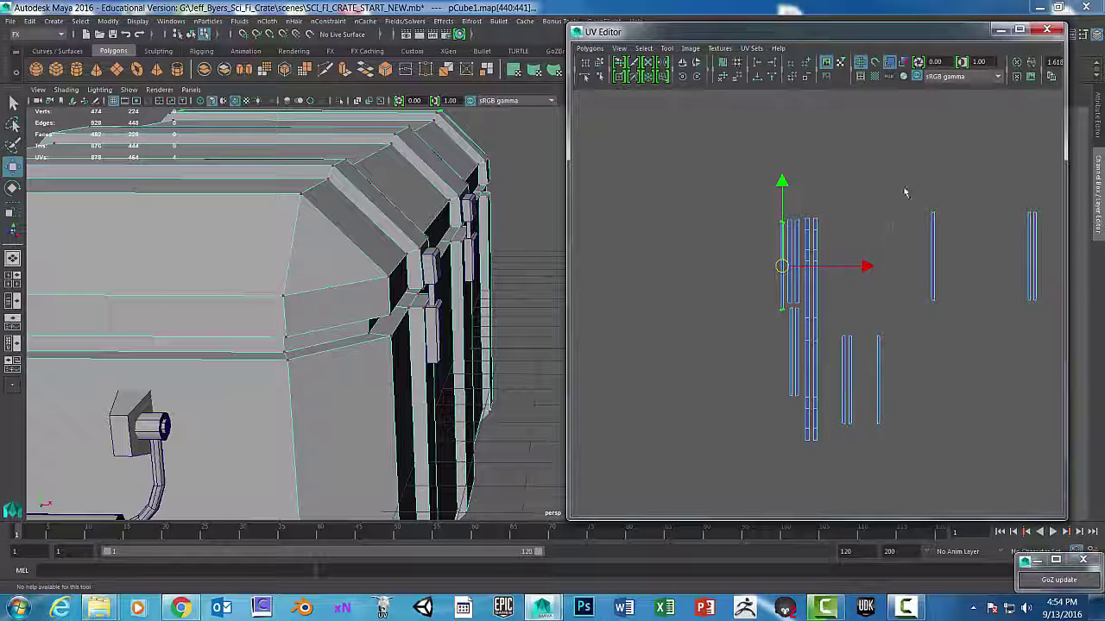
left_click_drag(905, 191, 785, 357)
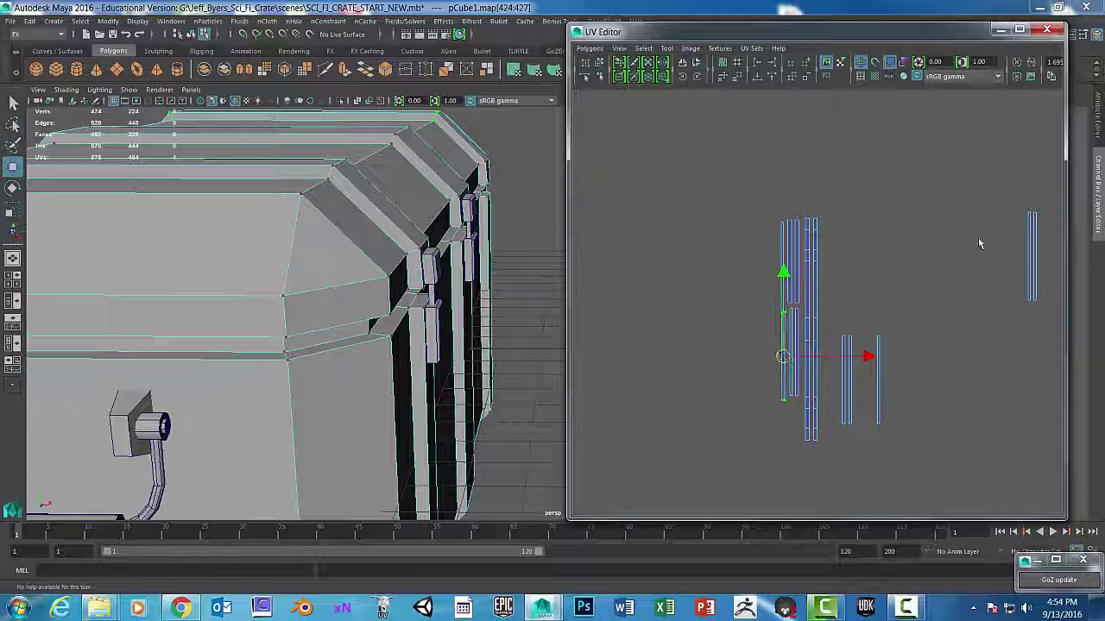
Add the far strip pair to the left end of the upper row and the lower strip pair to the lower row.
left_click_drag(1009, 209, 1046, 304)
left_click_drag(1032, 262, 774, 271)
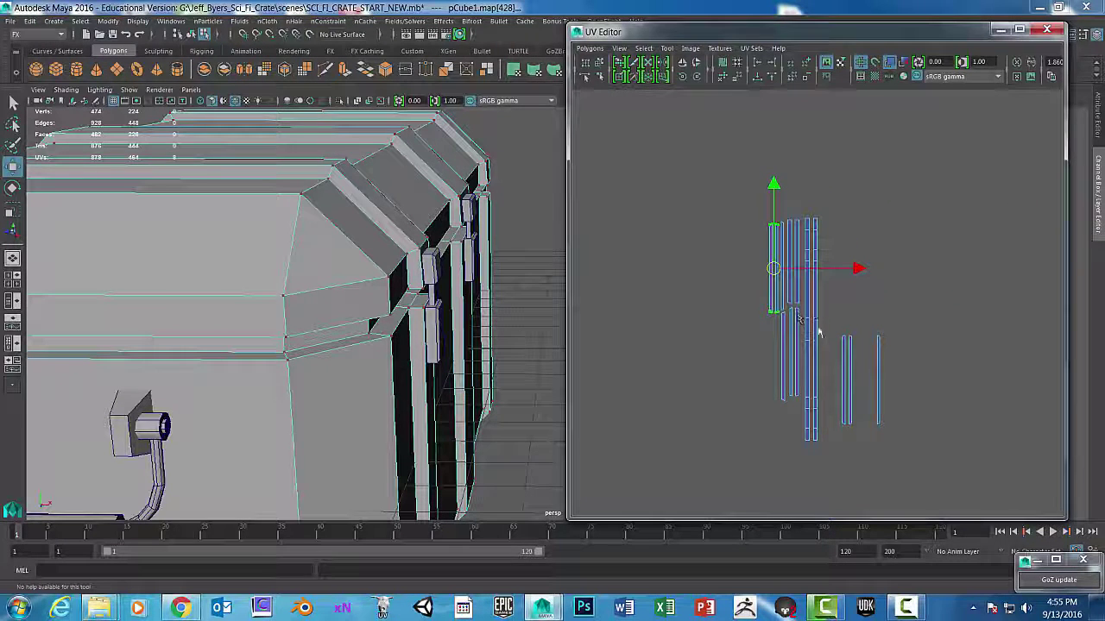
left_click_drag(868, 429, 830, 329)
left_click_drag(846, 380, 771, 357)
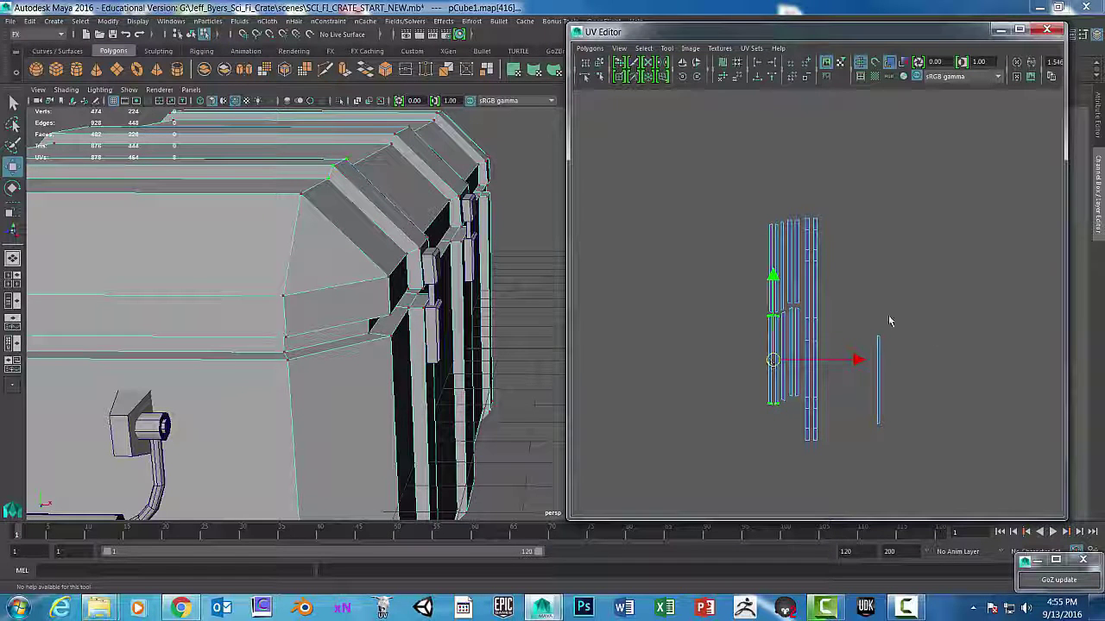
Place the remaining lower single strip at the lower row's left end and the outlying single strip at the upper row's.
left_click_drag(864, 320, 919, 442)
left_click_drag(875, 377, 759, 363)
scroll(760, 363, "down", 3)
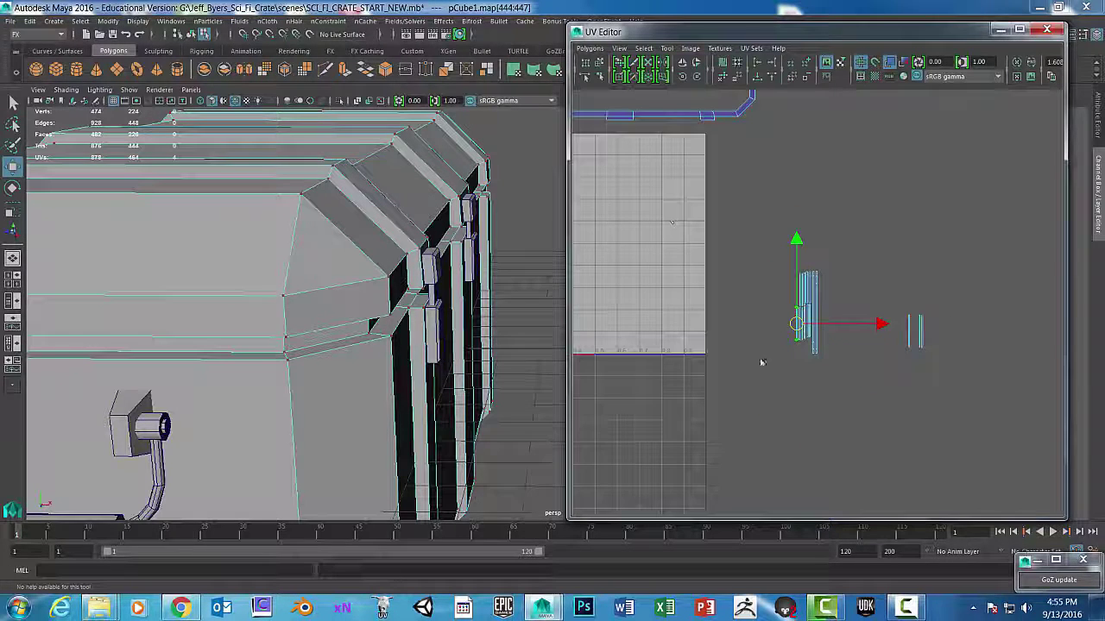
scroll(868, 302, "up", 2)
scroll(858, 304, "up", 2)
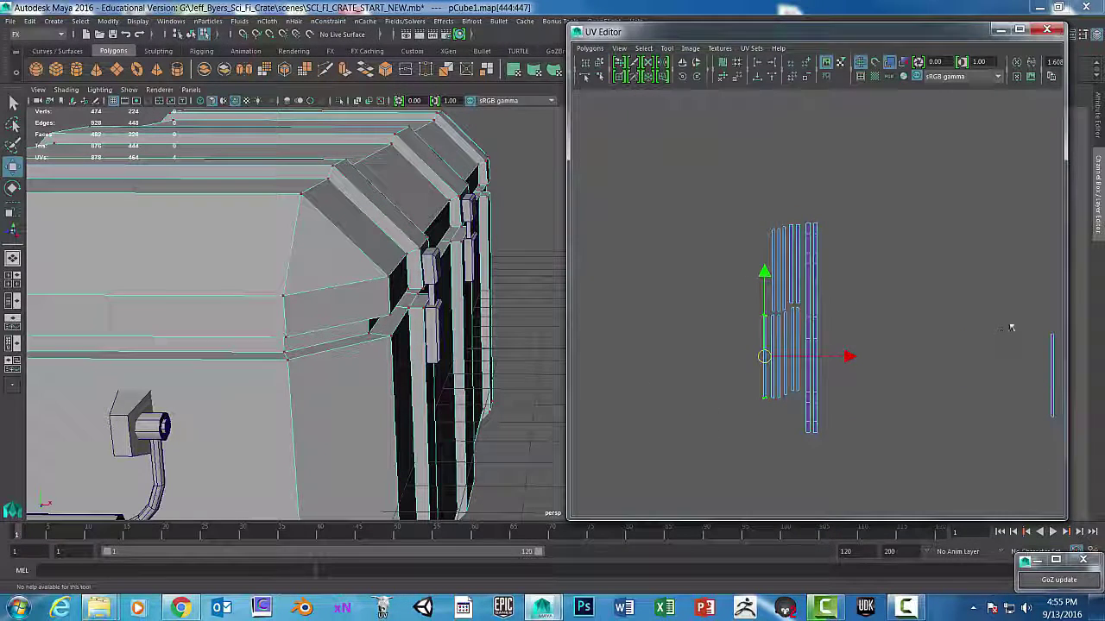
left_click(1051, 377)
left_click_drag(1051, 377, 766, 272)
scroll(828, 289, "down", 2)
key("ctrl+z")
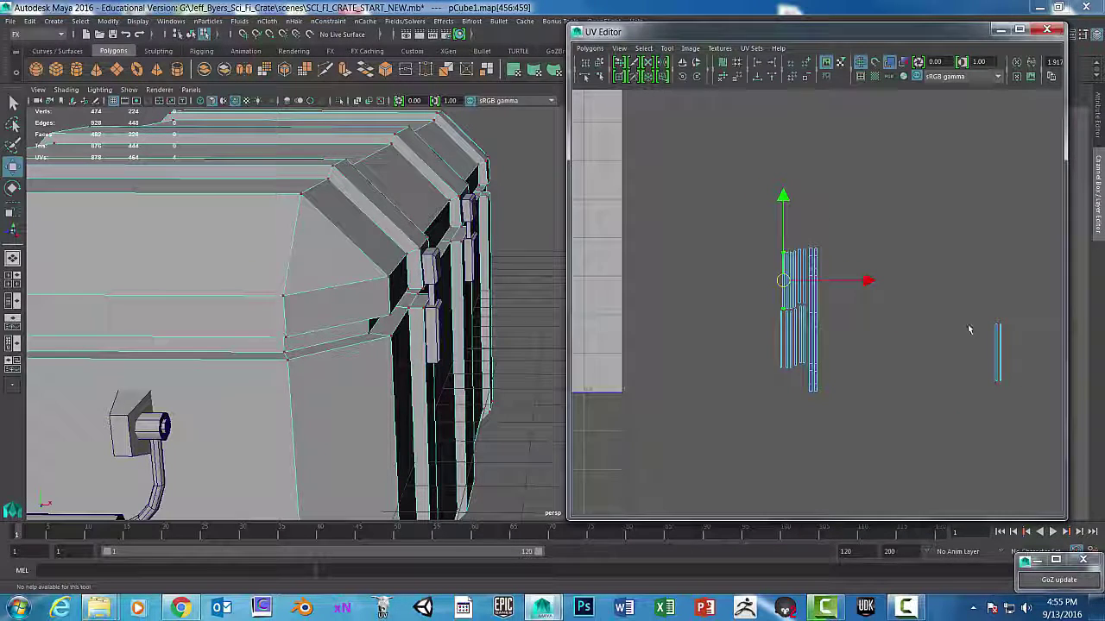
Move the last outlying strip pair to the left end of the upper row of strips.
left_click(1001, 357)
left_click_drag(998, 354, 774, 279)
scroll(779, 279, "down", 4)
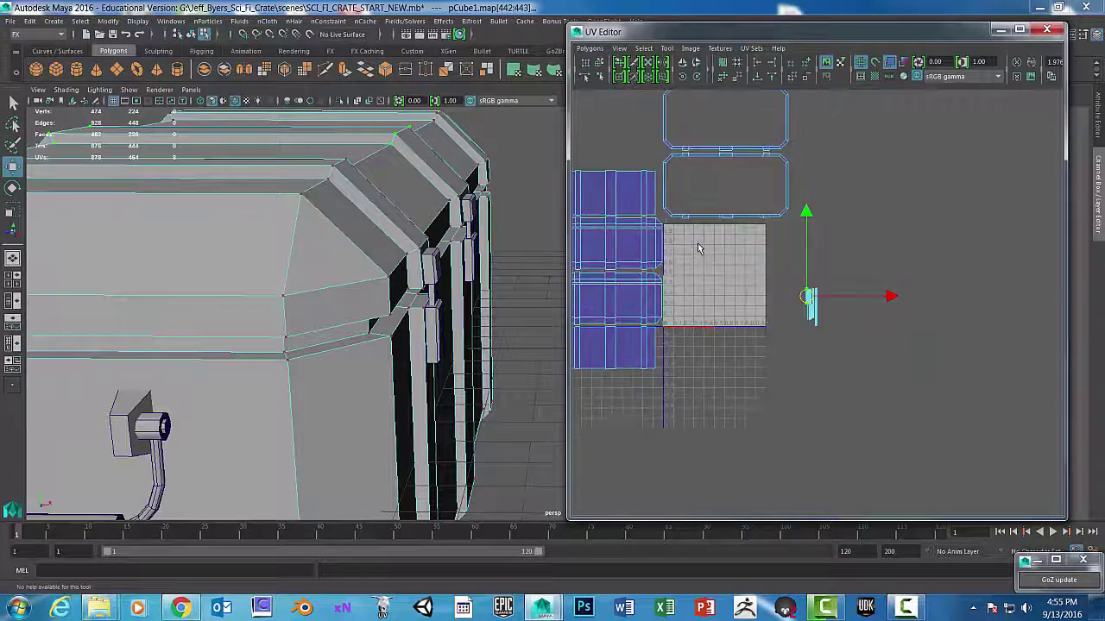
Select all the gathered strip shells, scale them up uniformly until the tall strip about matches the UV tile's height, and clear the selection.
scroll(698, 245, "up", 2)
scroll(937, 192, "down", 1)
scroll(915, 250, "up", 1)
middle_click_drag(869, 309, 875, 337, "alt")
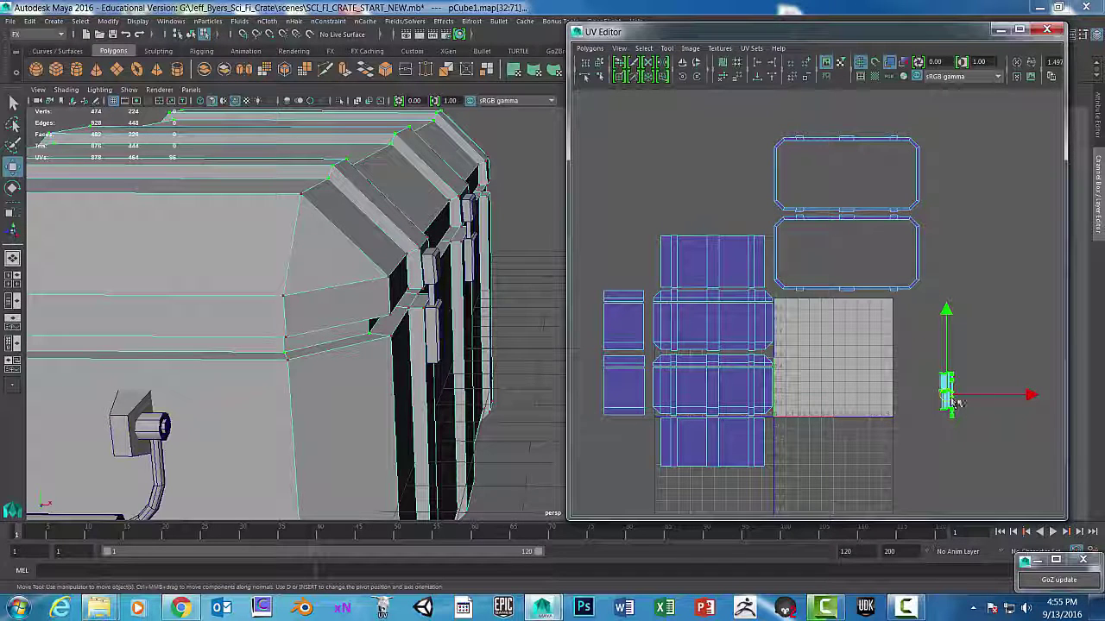
key("r")
left_click_drag(949, 397, 1077, 427)
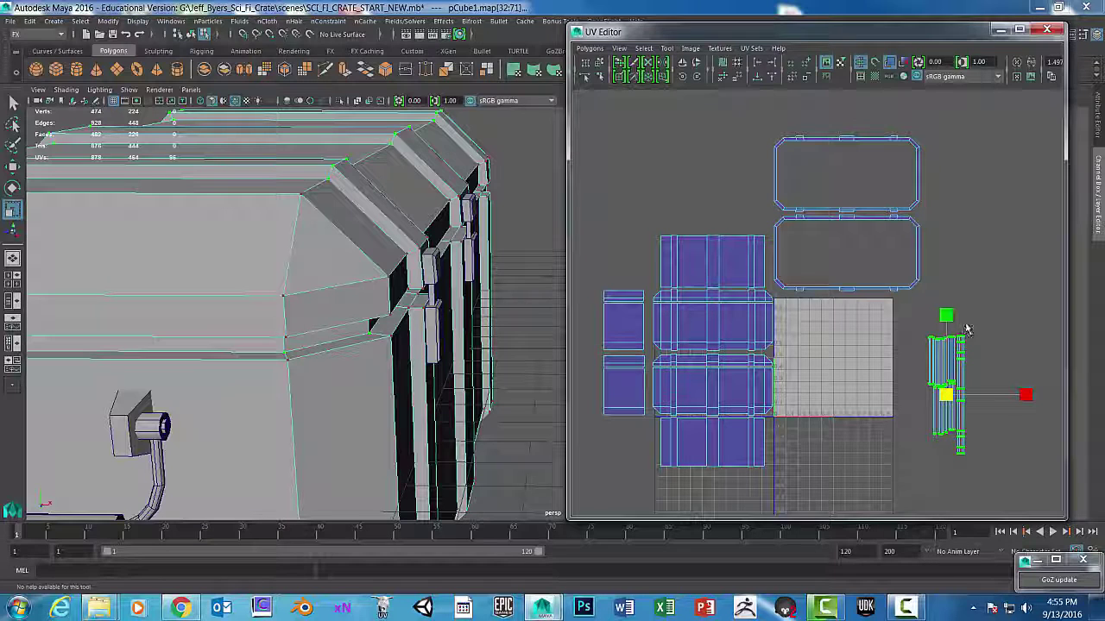
middle_click_drag(956, 319, 850, 304, "alt")
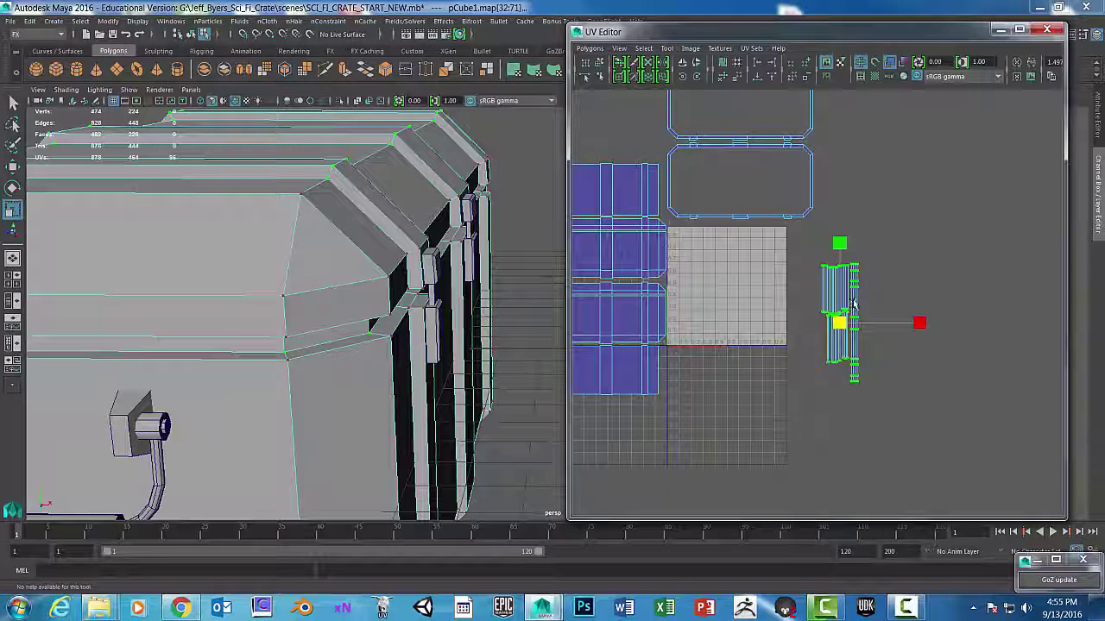
right_click_drag(851, 302, 858, 333)
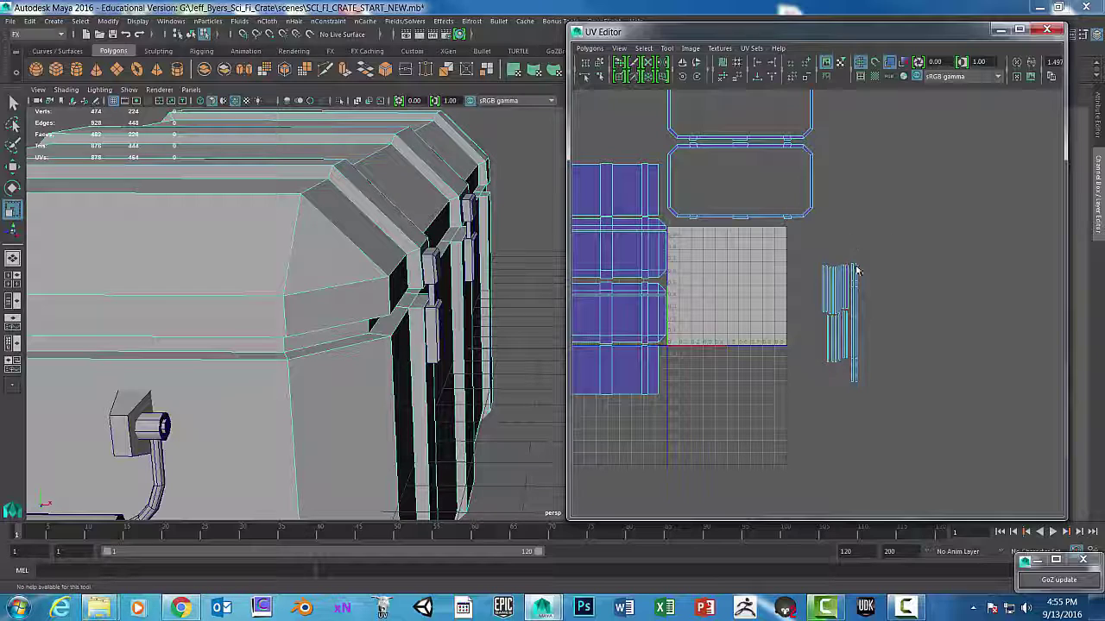
Select all the gathered strip shells and rotate them 90° counterclockwise so the strips lie horizontally.
left_click_drag(856, 271, 908, 401)
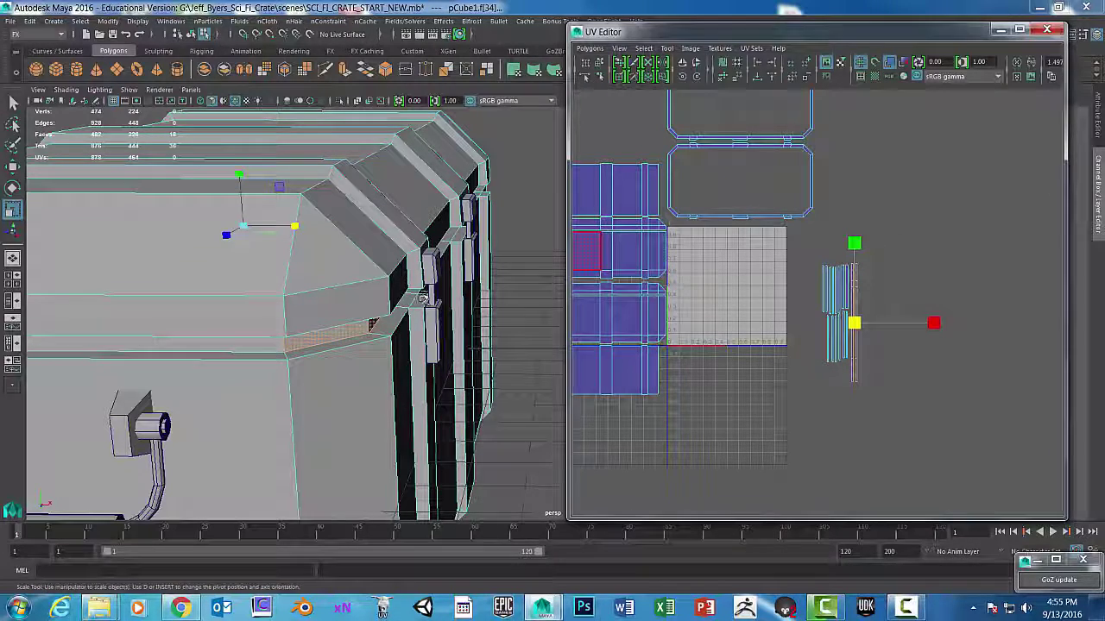
left_click_drag(423, 298, 319, 284, "alt")
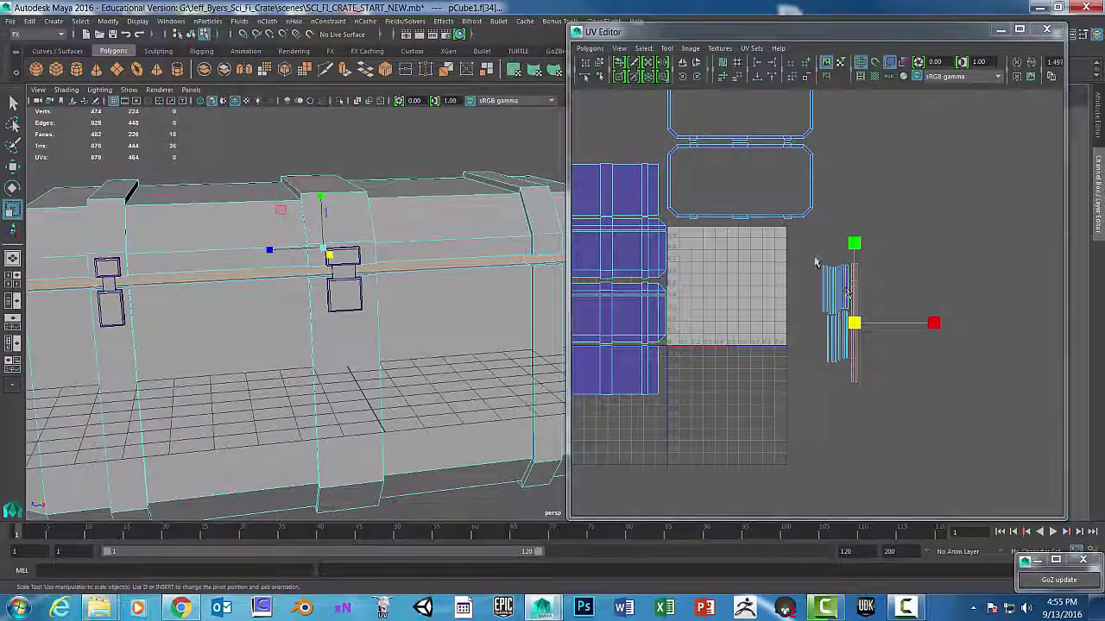
left_click_drag(808, 236, 908, 393)
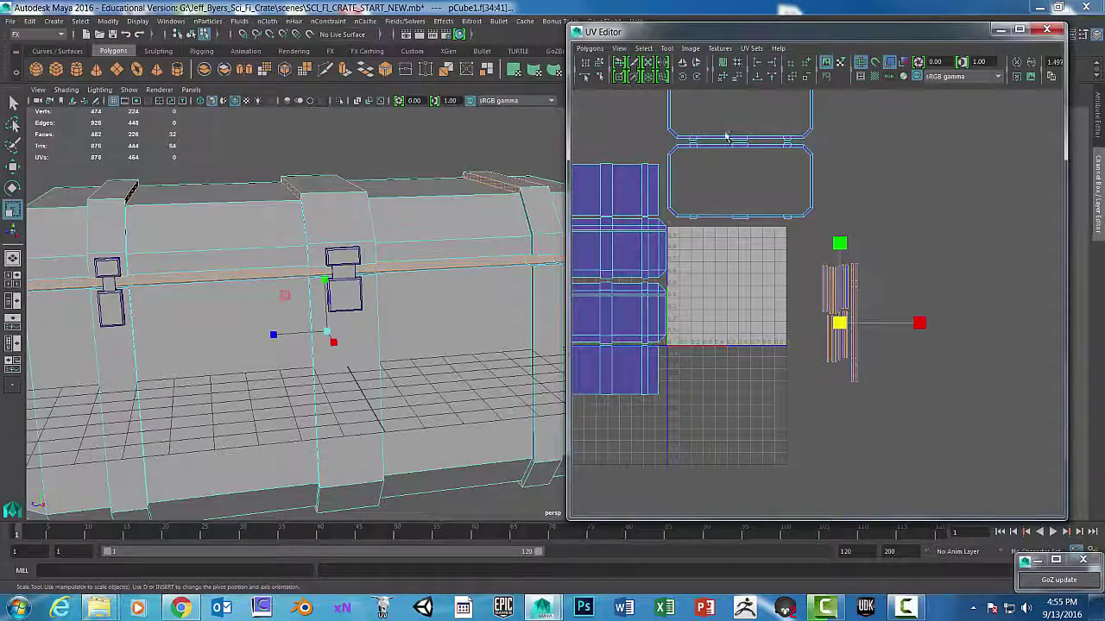
left_click(682, 77)
left_click(682, 77)
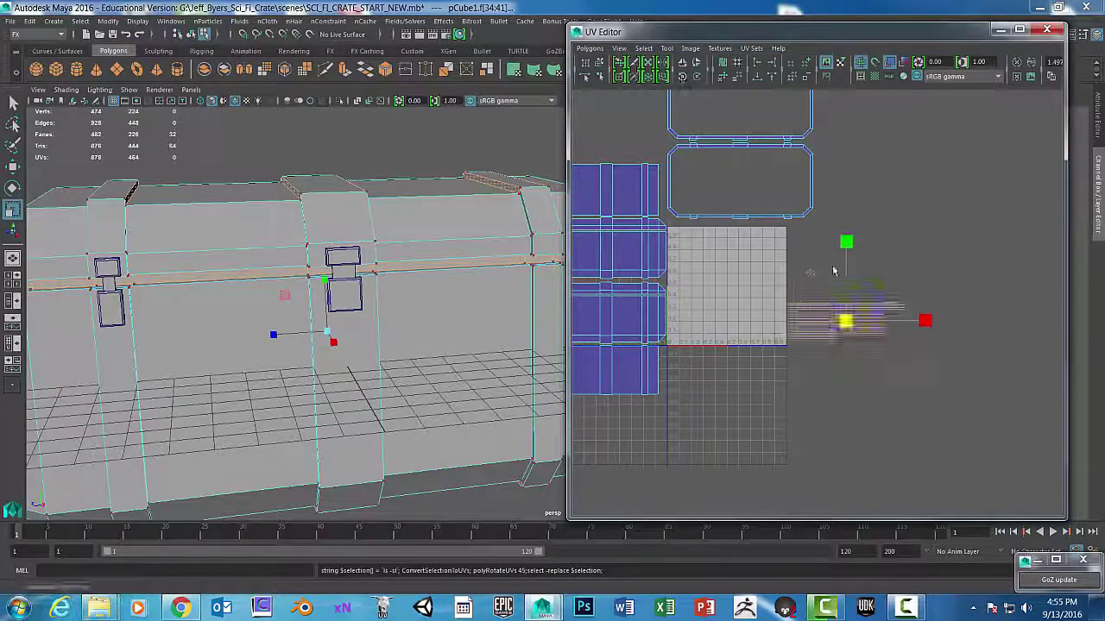
Move the rotated strip shells across the layout and park them just below the two small end-panel shells.
middle_click_drag(873, 413, 928, 371, "alt")
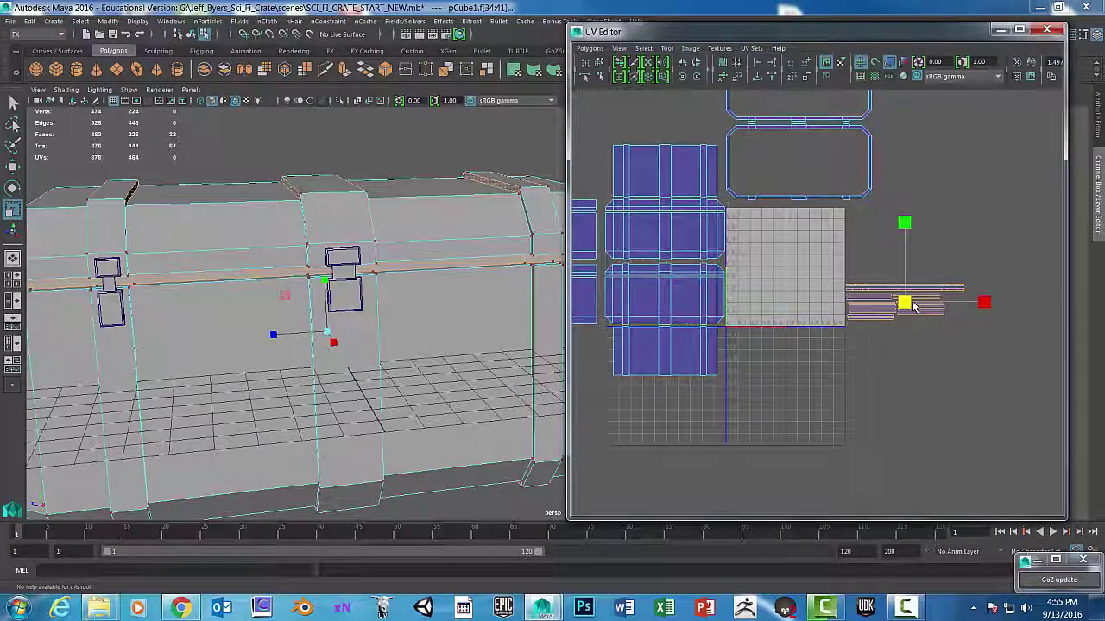
left_click_drag(913, 307, 658, 298)
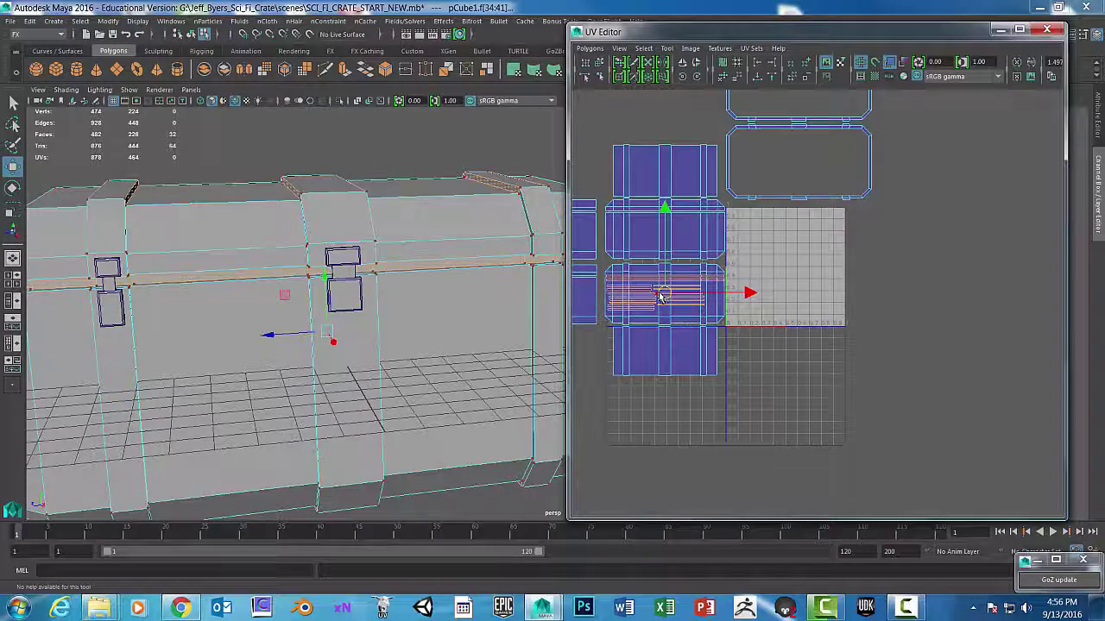
right_click_drag(661, 299, 705, 314, "alt")
middle_click_drag(762, 375, 875, 419, "alt")
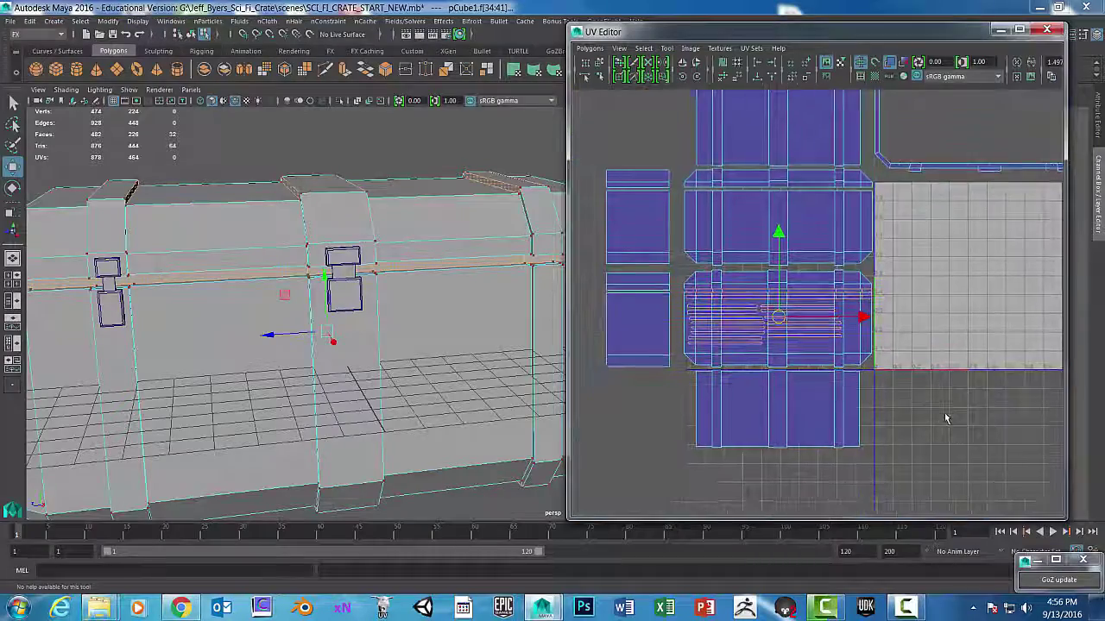
right_click_drag(875, 419, 944, 411, "alt")
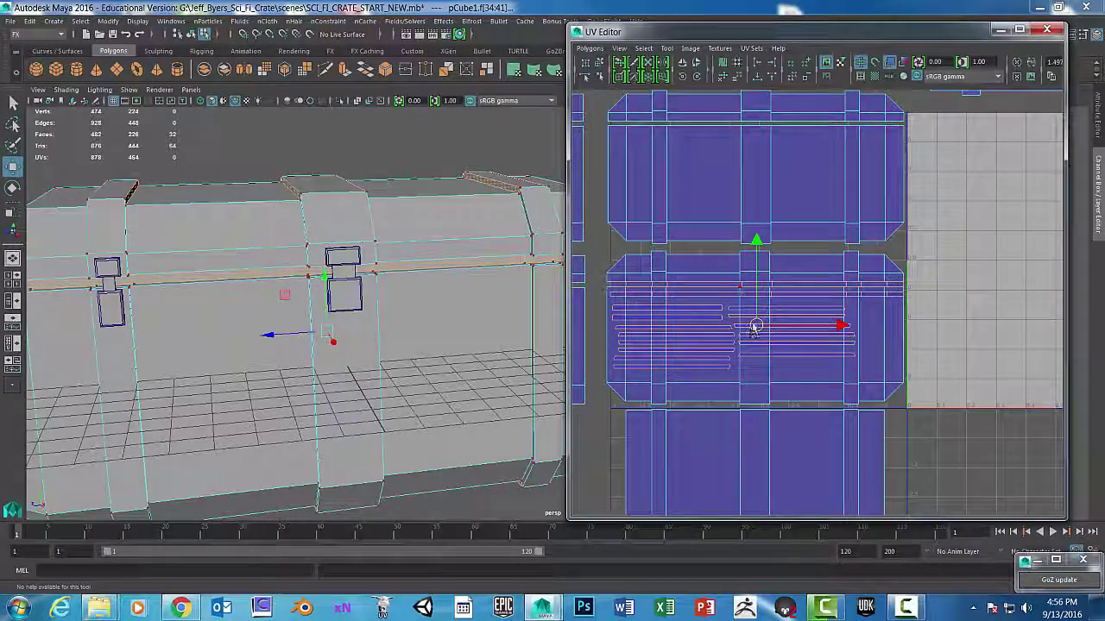
mouse_move(756, 325)
left_mouse_down()
mouse_move(742, 328)
mouse_move(754, 325)
left_mouse_up()
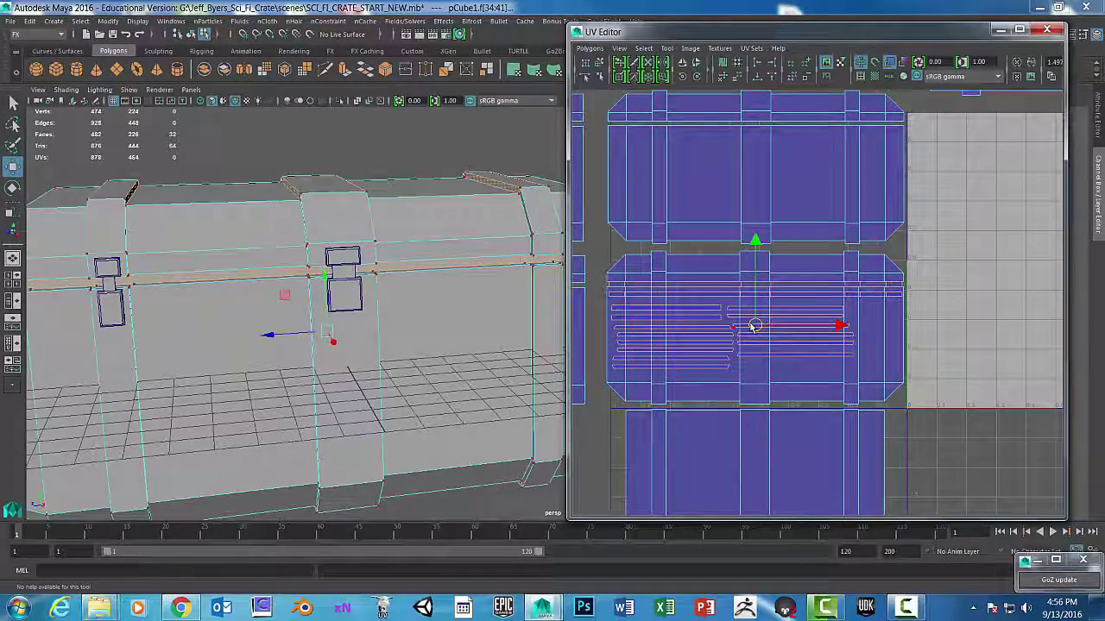
scroll(756, 324, "down", 6)
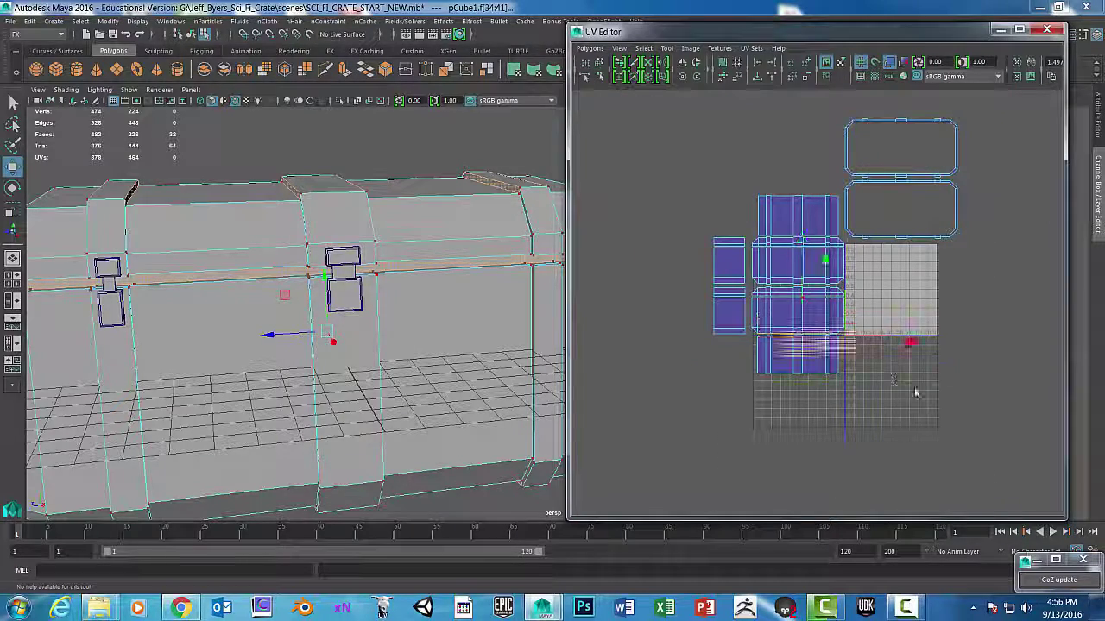
left_click_drag(916, 394, 694, 359)
scroll(908, 332, "up", 3)
scroll(908, 332, "down", 2)
scroll(941, 149, "down", 1)
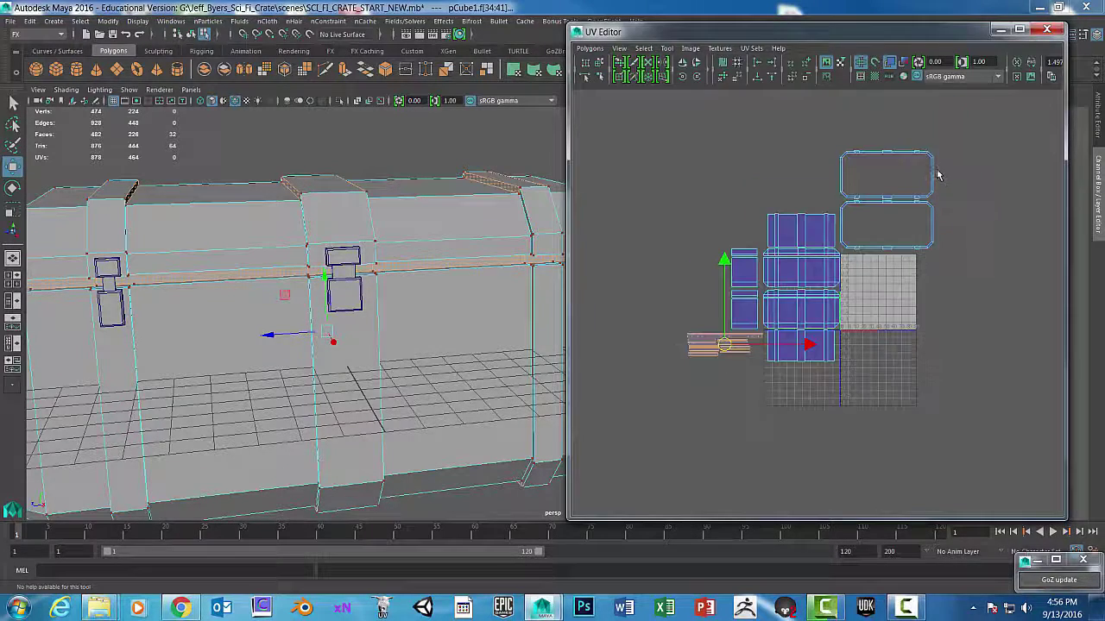
Select both frame shells above the UV tile and move them beside the outer edge of the two small end-panel shells.
left_click_drag(833, 135, 950, 271)
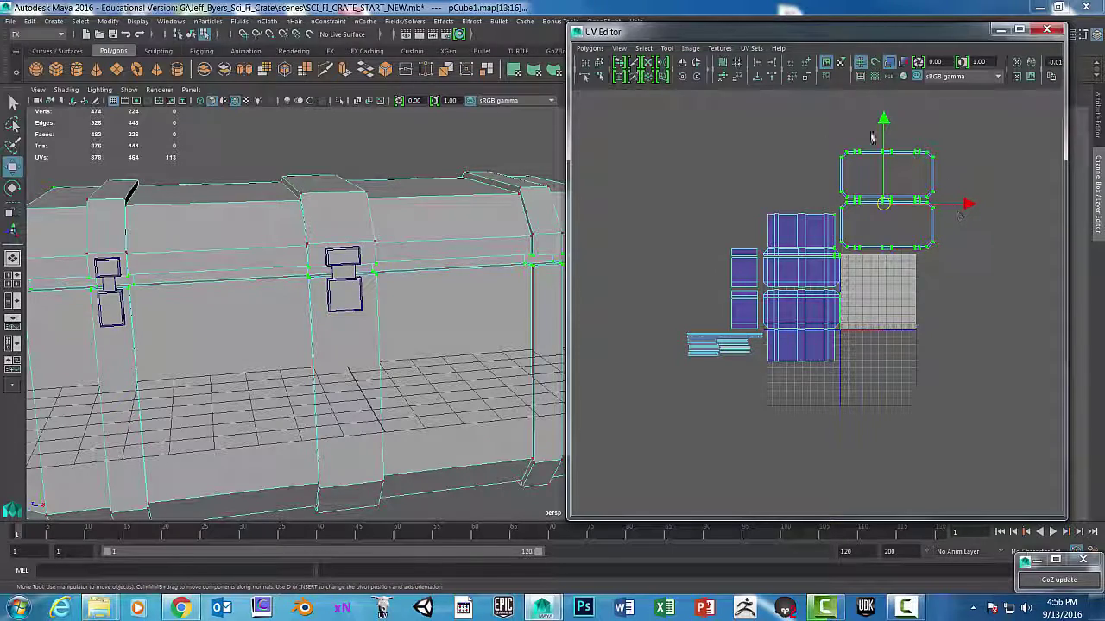
left_click_drag(835, 132, 946, 259)
left_click_drag(887, 200, 680, 281)
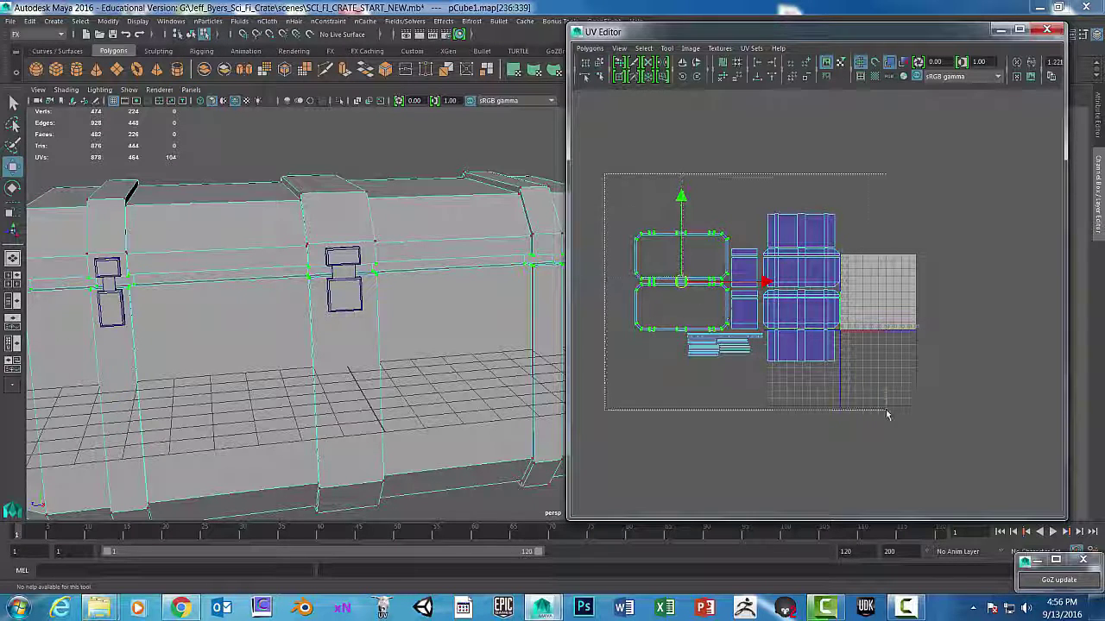
Select all the UVs and scale them down uniformly until the column of large crate shells is about as tall as the UV tile.
left_click_drag(886, 414, 887, 413)
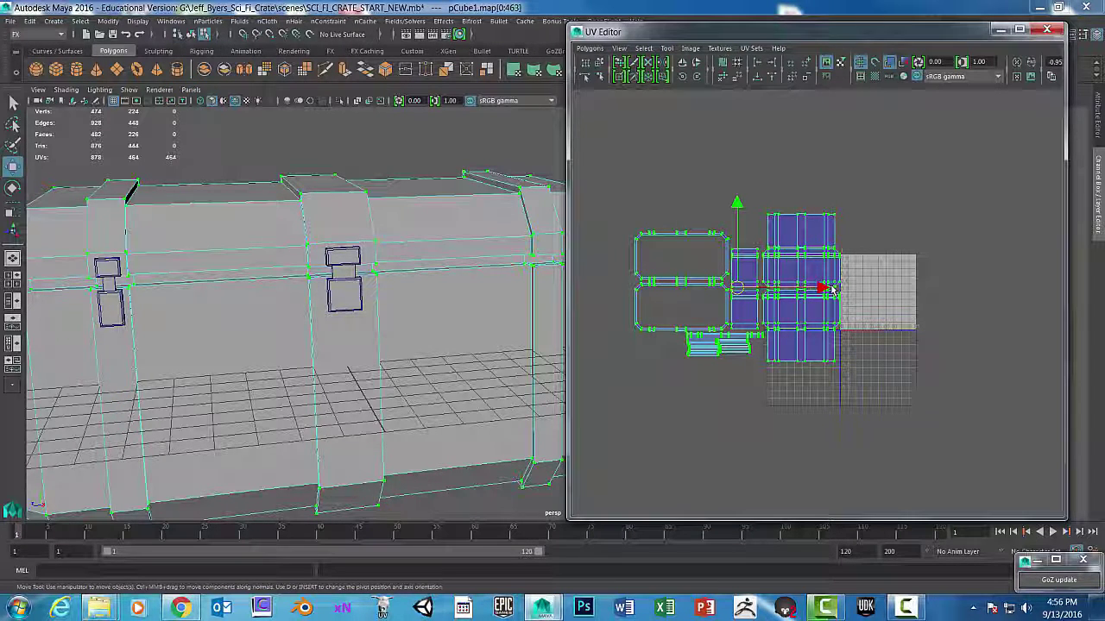
key("r")
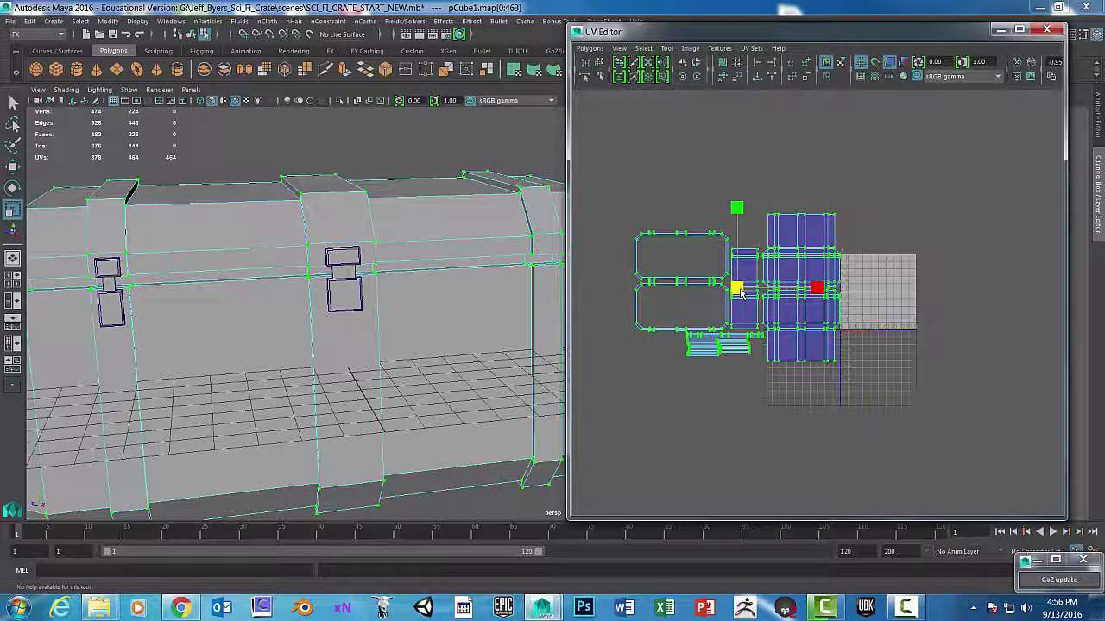
left_click_drag(736, 287, 715, 298)
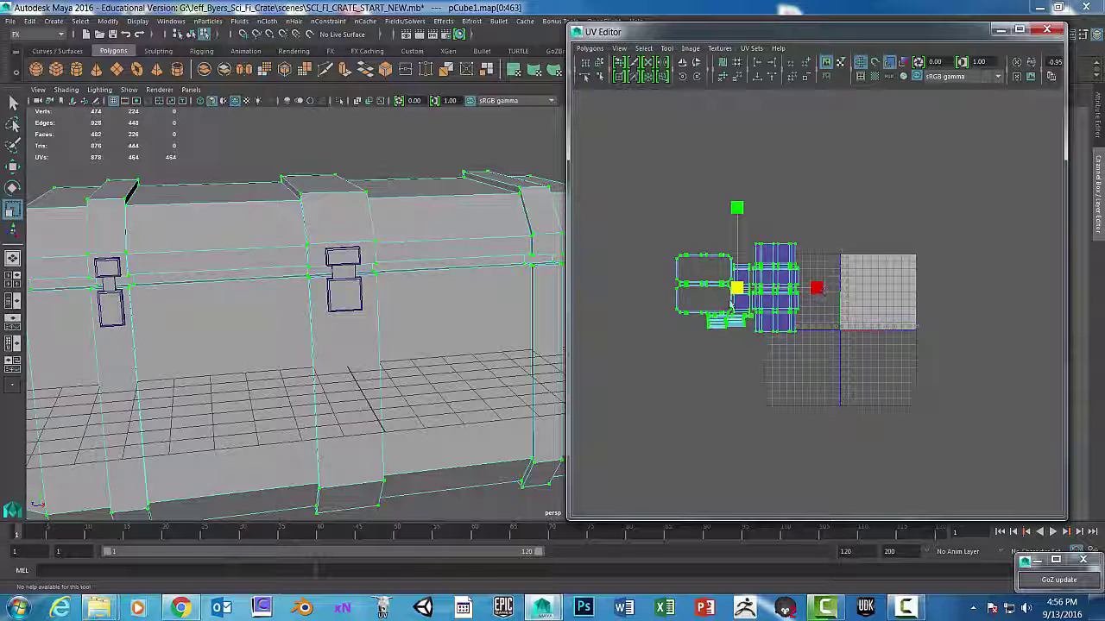
left_click_drag(736, 290, 731, 291)
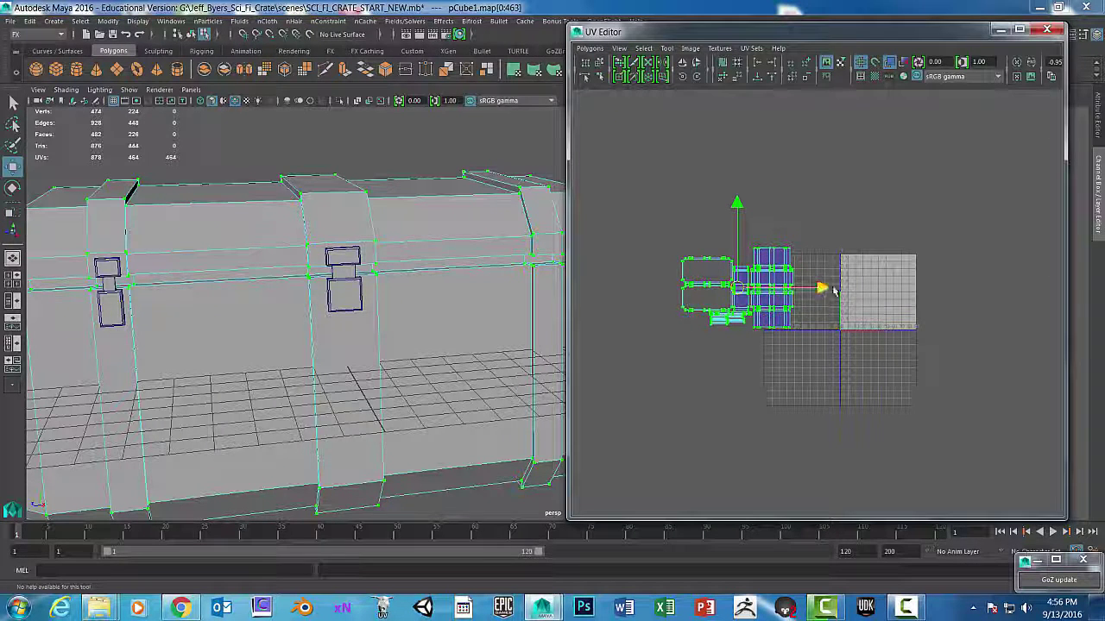
Select the faces of the two middle large shells to check which parts of the crate they cover.
right_click_drag(856, 292, 906, 270, "alt")
middle_click_drag(906, 271, 898, 249, "alt")
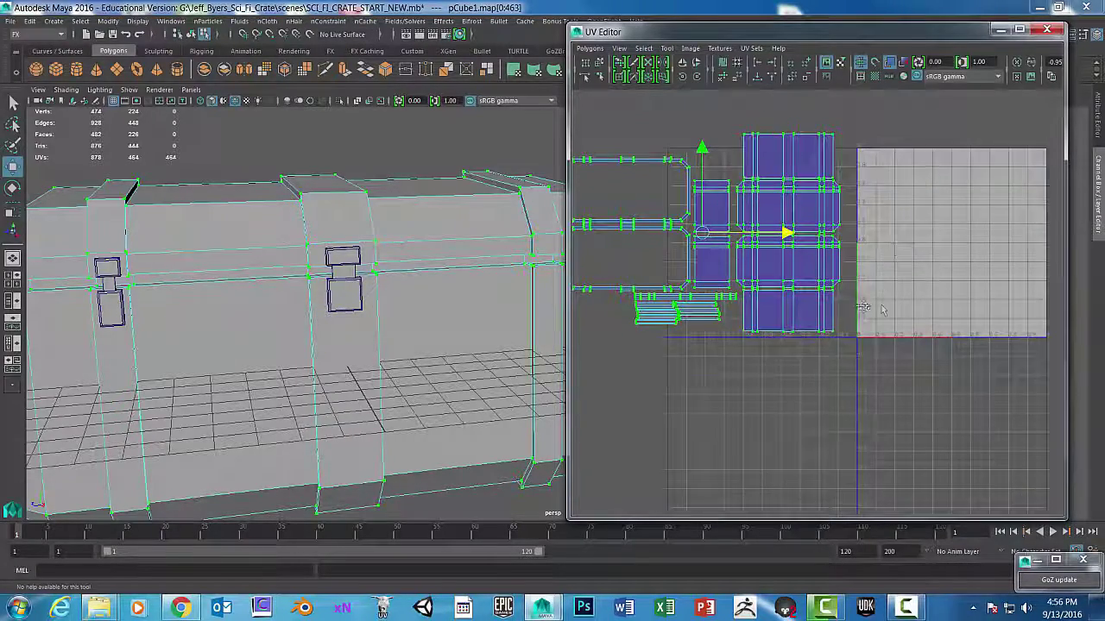
middle_click_drag(881, 307, 856, 317, "alt")
middle_click_drag(873, 237, 880, 219, "alt")
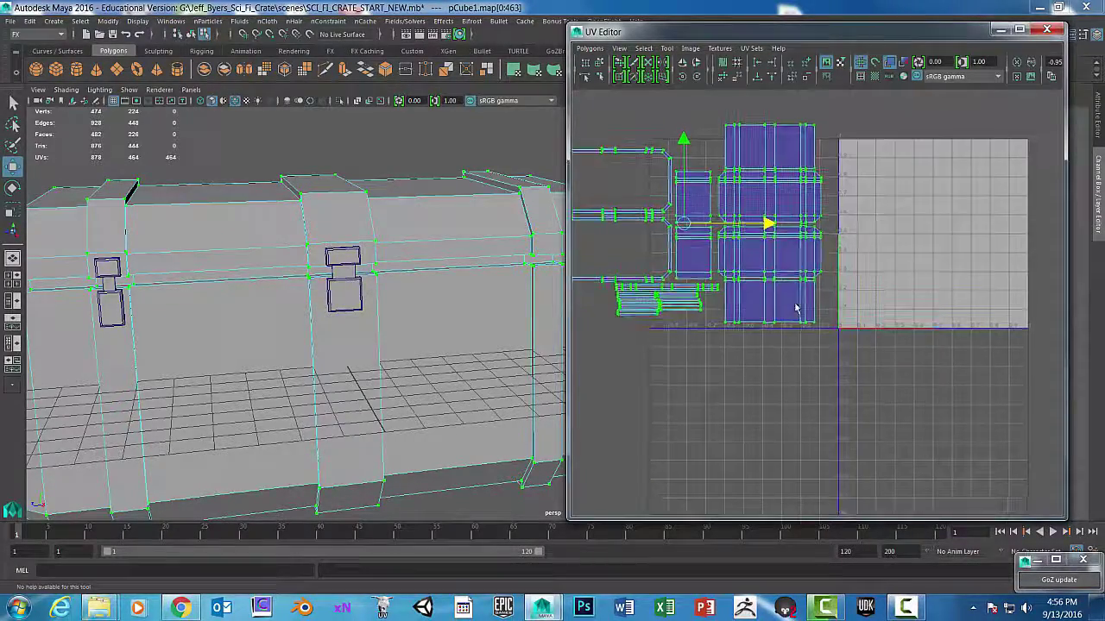
right_click_drag(798, 274, 801, 229)
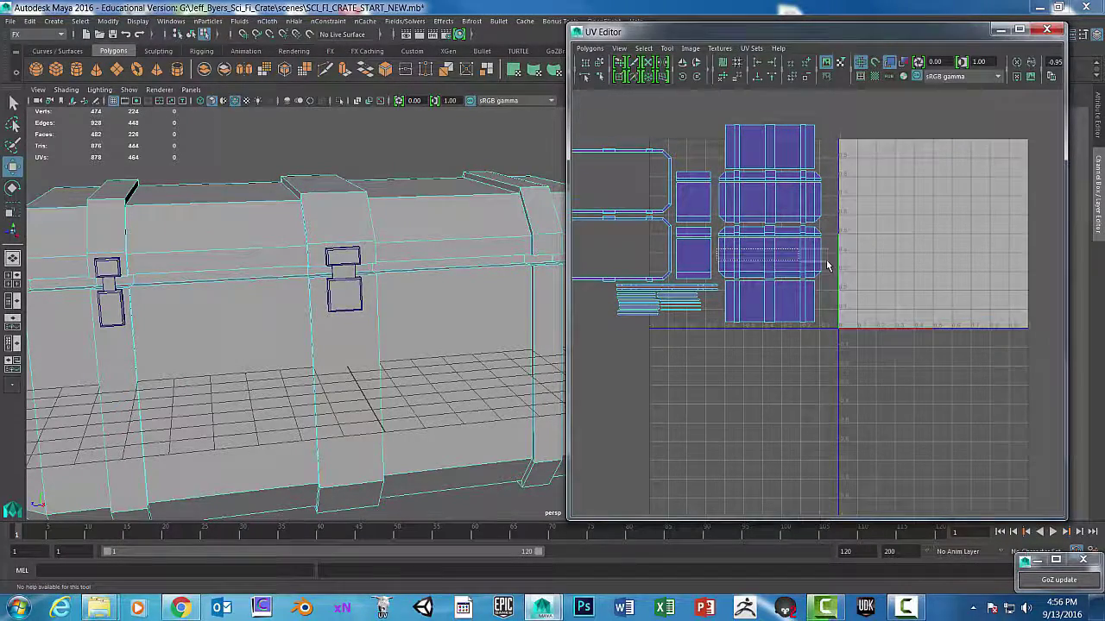
left_click(826, 265)
scroll(481, 335, "down", 3)
scroll(850, 226, "up", 4)
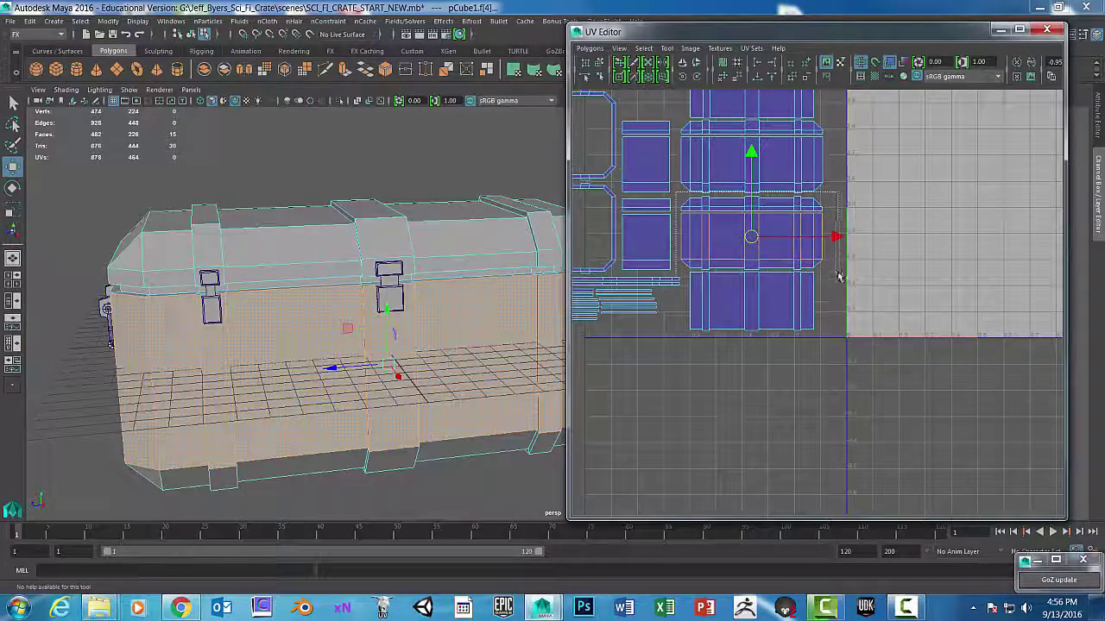
left_click(748, 185, "shift")
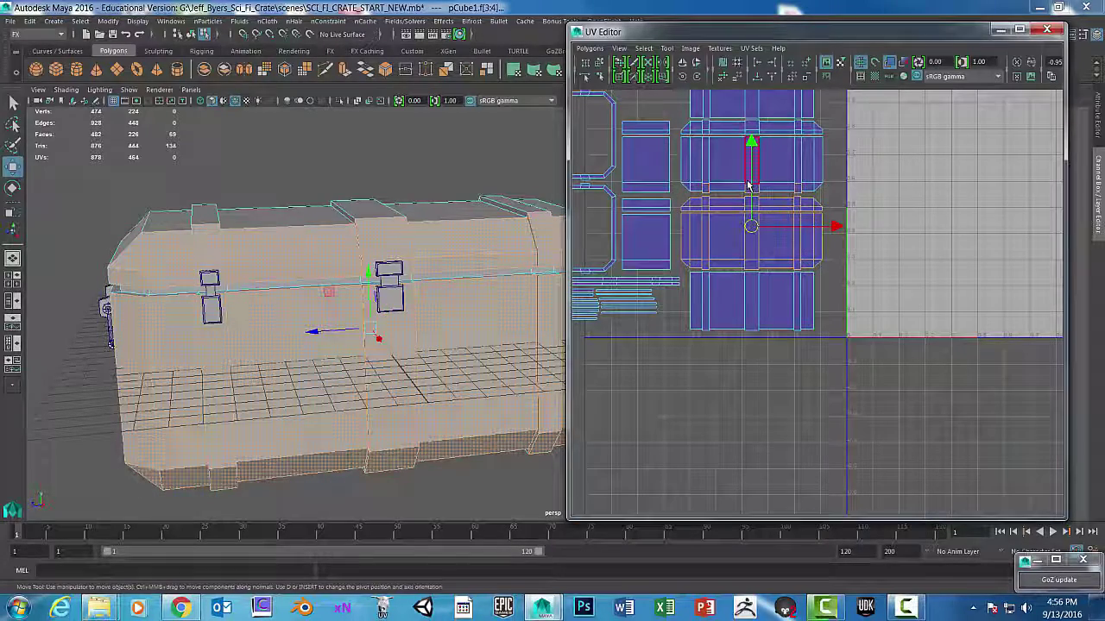
Select the UVs of the lower middle large shell and move the shell horizontally into the UV tile.
right_click_drag(725, 218, 732, 242)
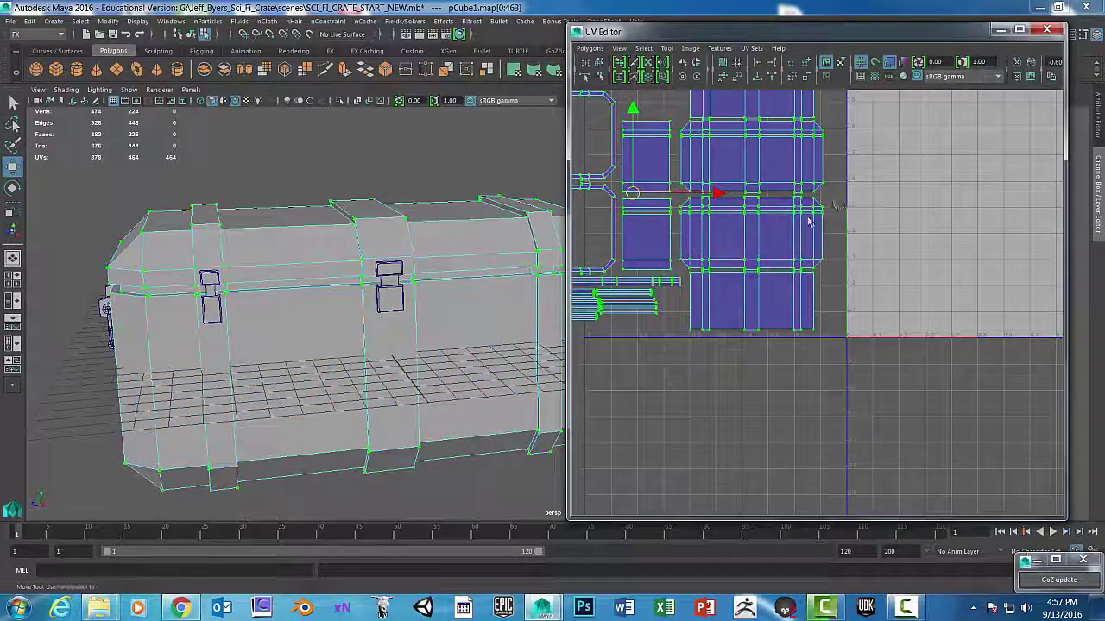
left_click_drag(839, 219, 811, 197)
right_click_drag(820, 207, 891, 317)
left_click_drag(836, 234, 1035, 251)
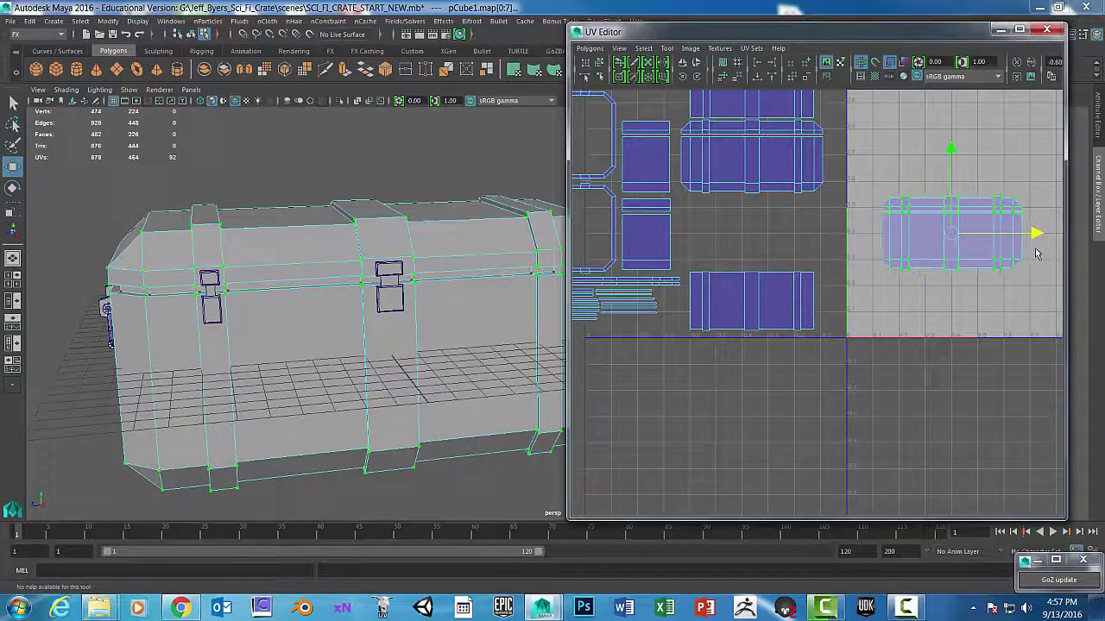
Select the lower frame shell, move it into the UV tile, and centre it over the large crate shell there.
right_click_drag(1027, 253, 725, 268, "alt")
left_click(621, 250)
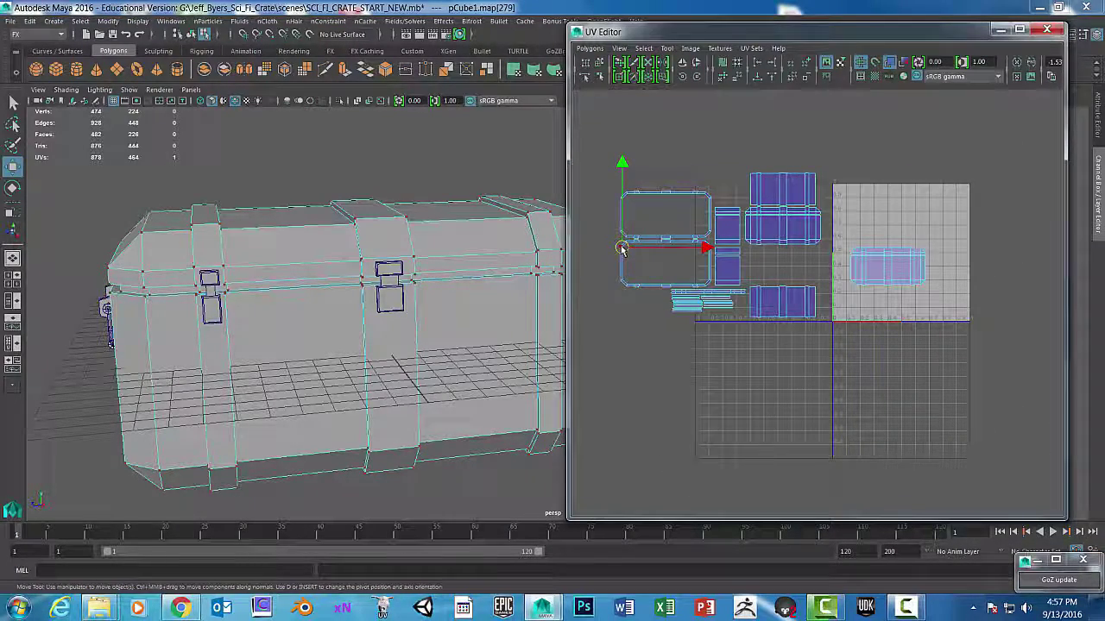
right_click_drag(621, 247, 690, 349)
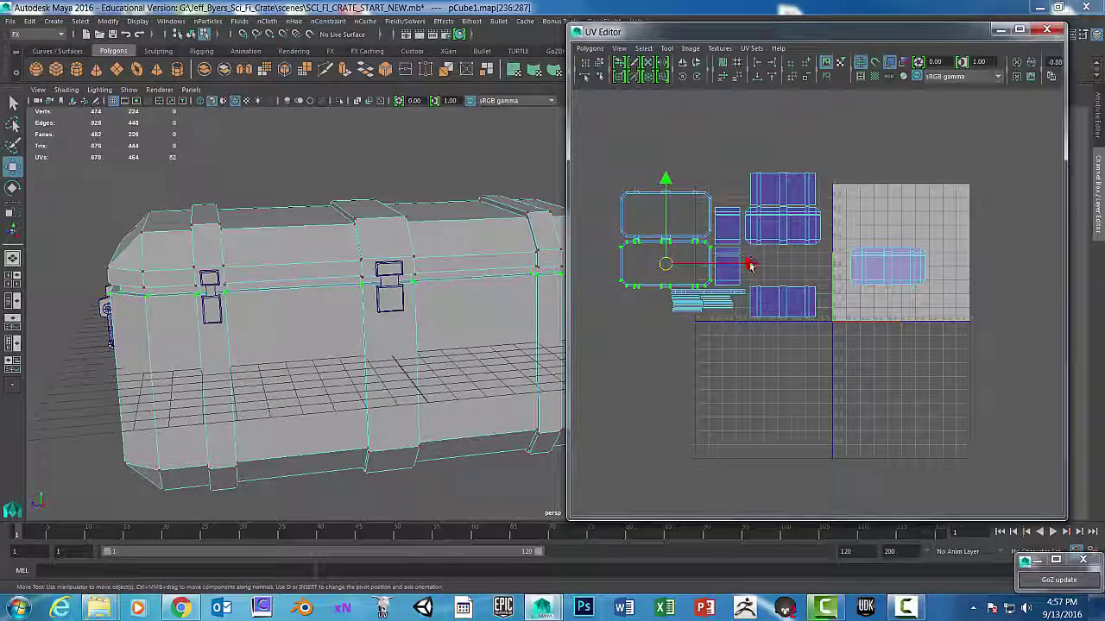
left_click_drag(750, 266, 971, 264)
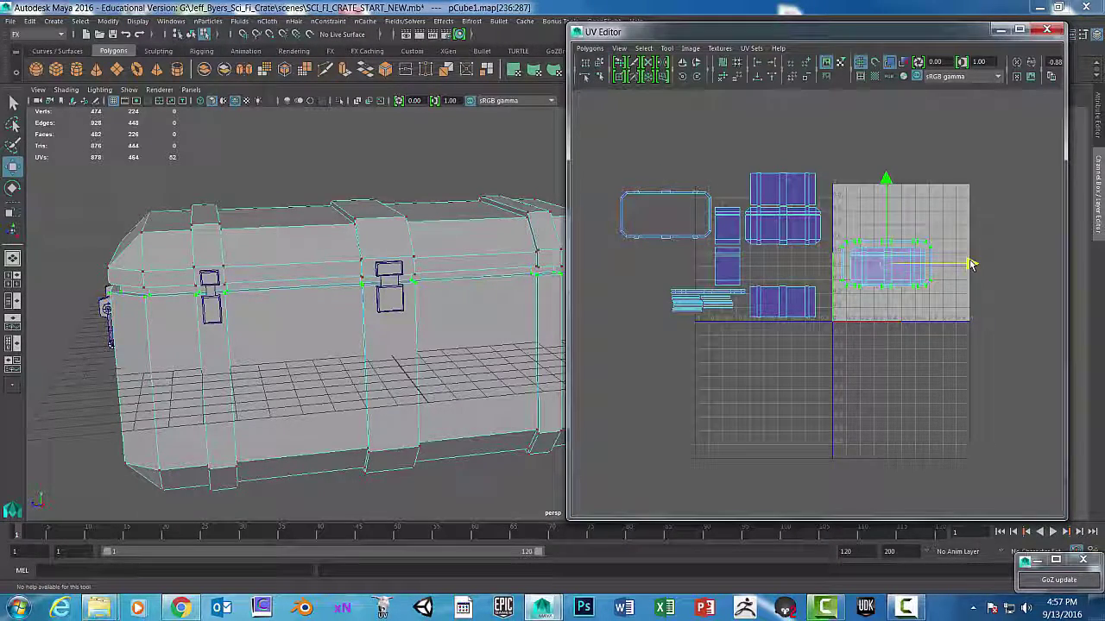
scroll(970, 265, "up", 5)
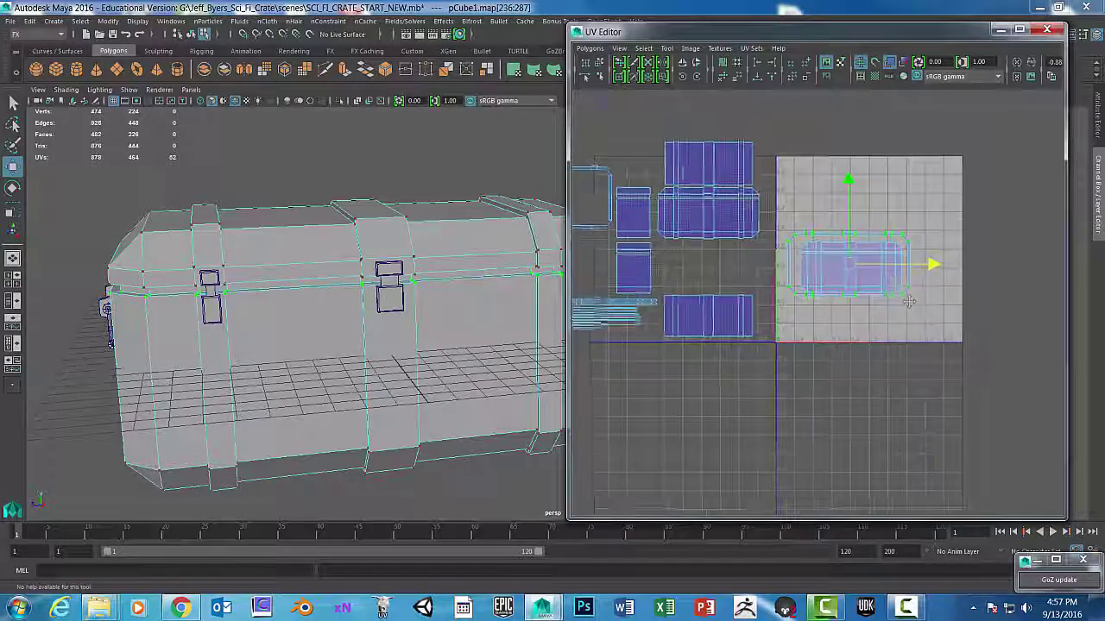
left_click_drag(848, 252, 856, 265)
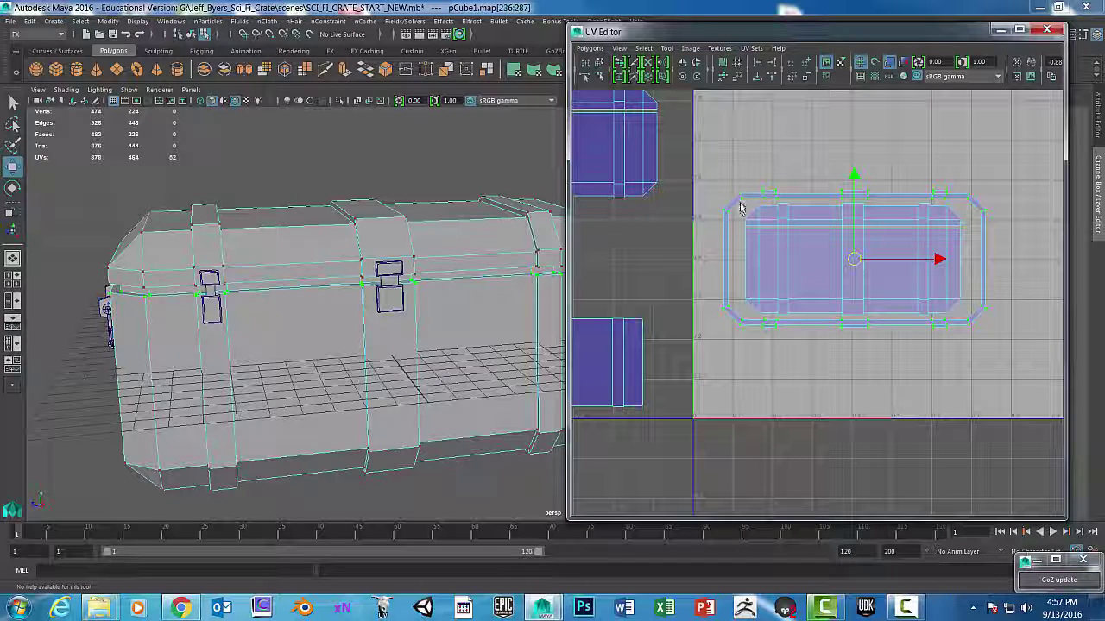
Select all the UVs of the large crate shell inside the frame shell, leaving the frame unselected.
left_click_drag(740, 207, 973, 318)
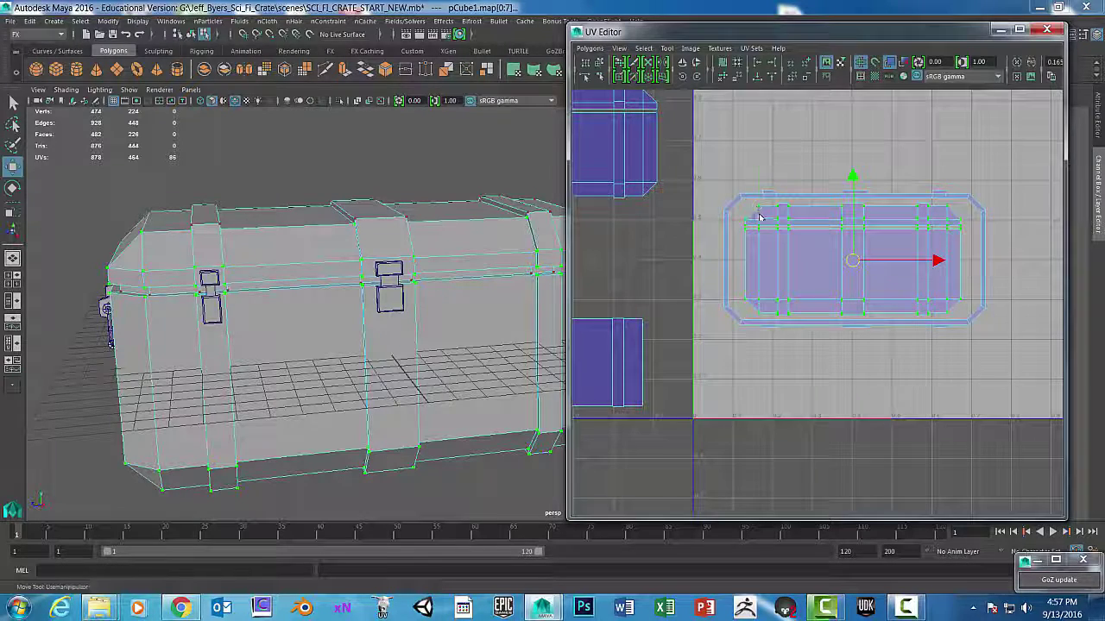
left_click(759, 211)
right_click_drag(759, 211, 828, 318)
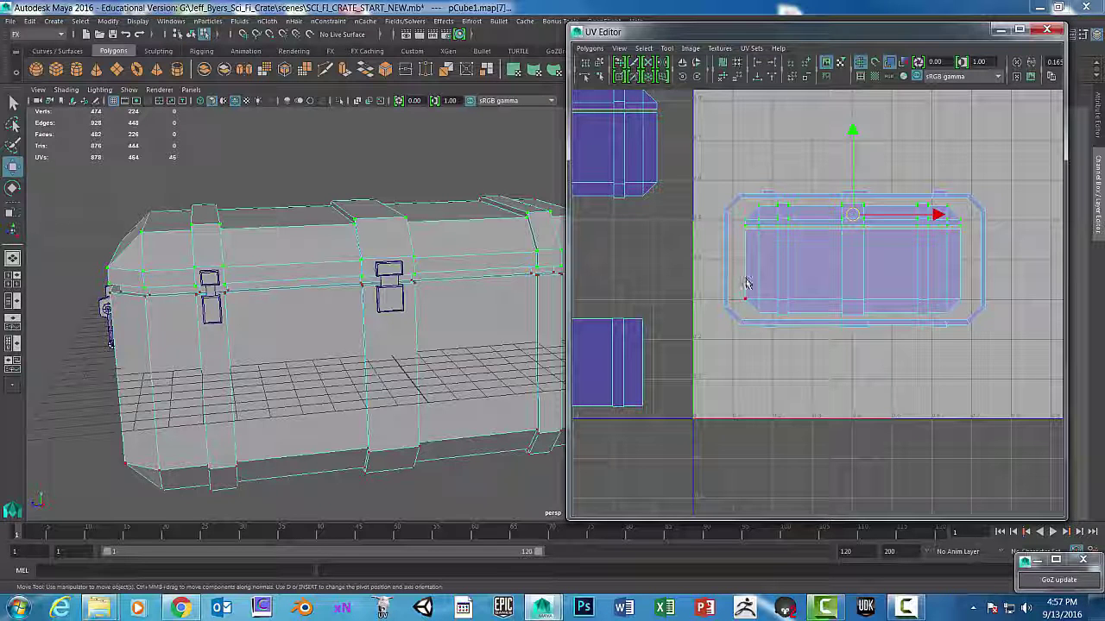
left_click(759, 304, "shift")
right_click(757, 294, "shift")
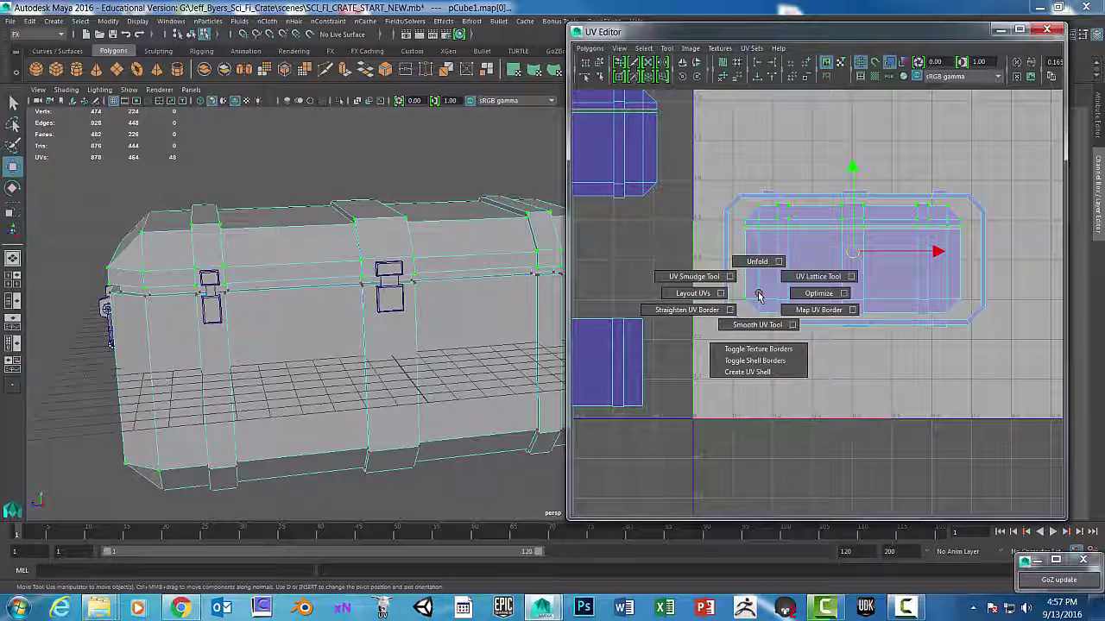
right_click_drag(757, 294, 863, 388, "shift")
Scale the large crate shell slightly wider, enlarge it uniformly until it nearly fills the frame, and centre it there.
key("r")
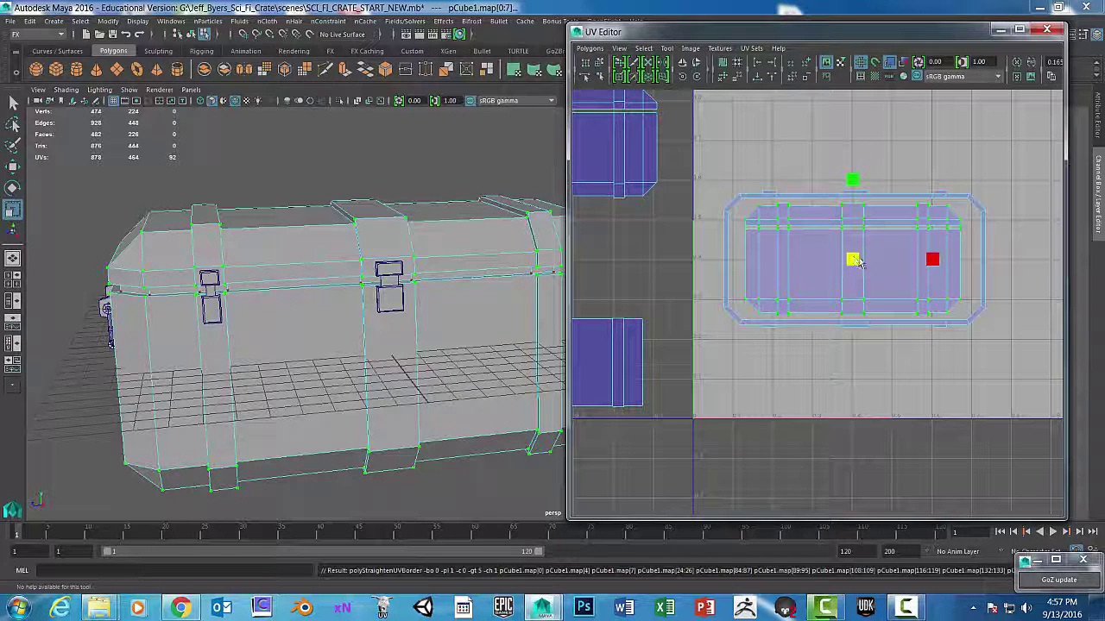
left_click_drag(940, 263, 944, 266)
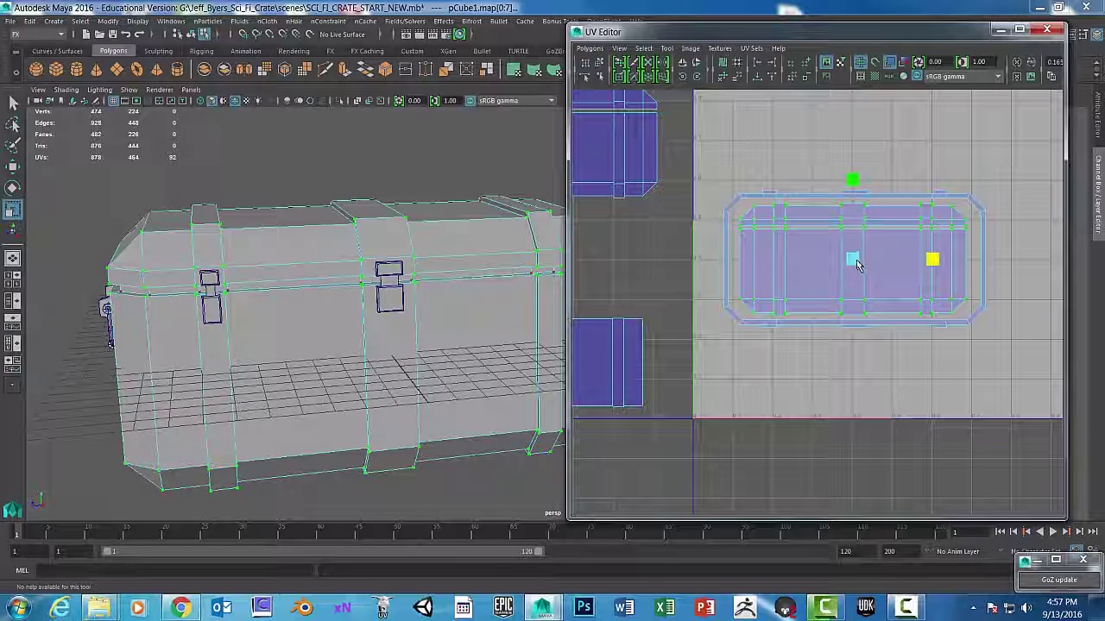
left_click_drag(857, 265, 860, 265)
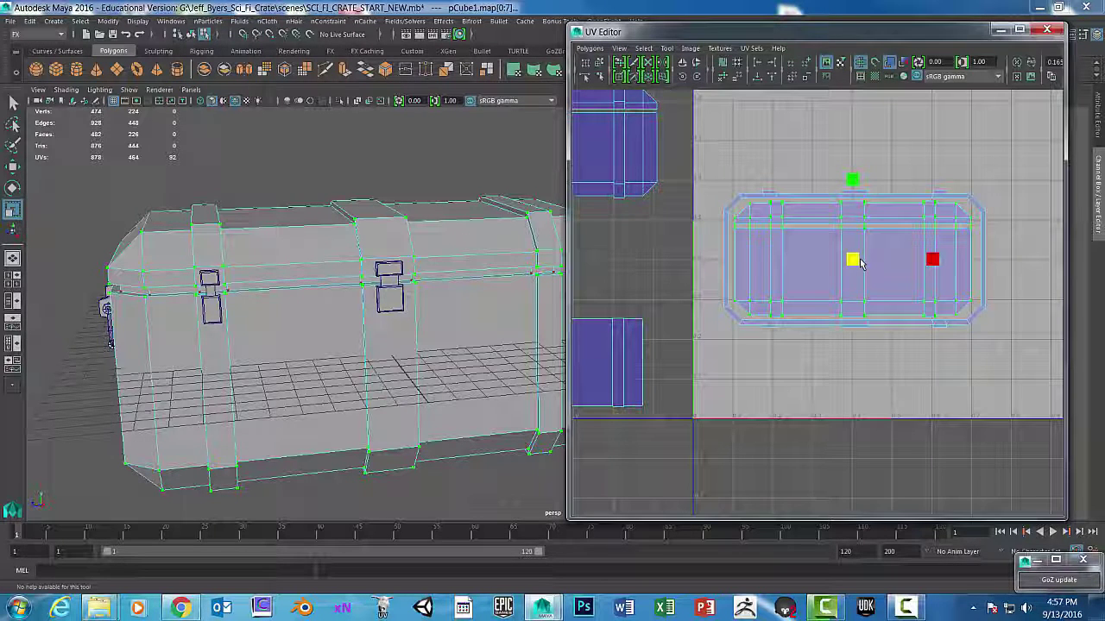
key("w")
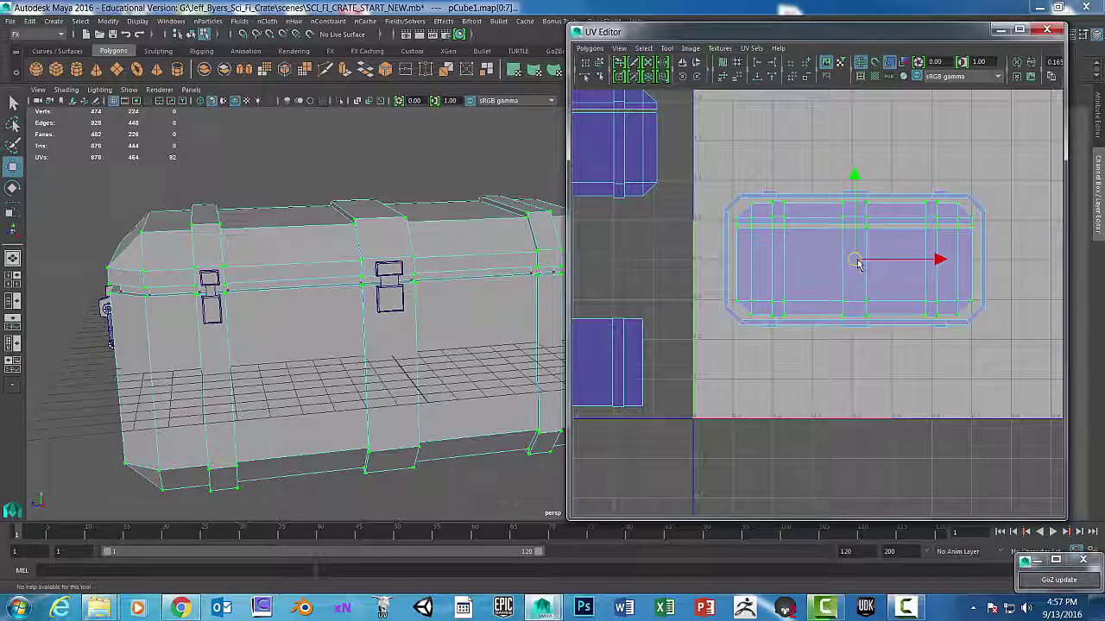
Select the frame and the large crate shell together and move them snugly into the UV tile's upper-left corner.
scroll(904, 289, "down", 2)
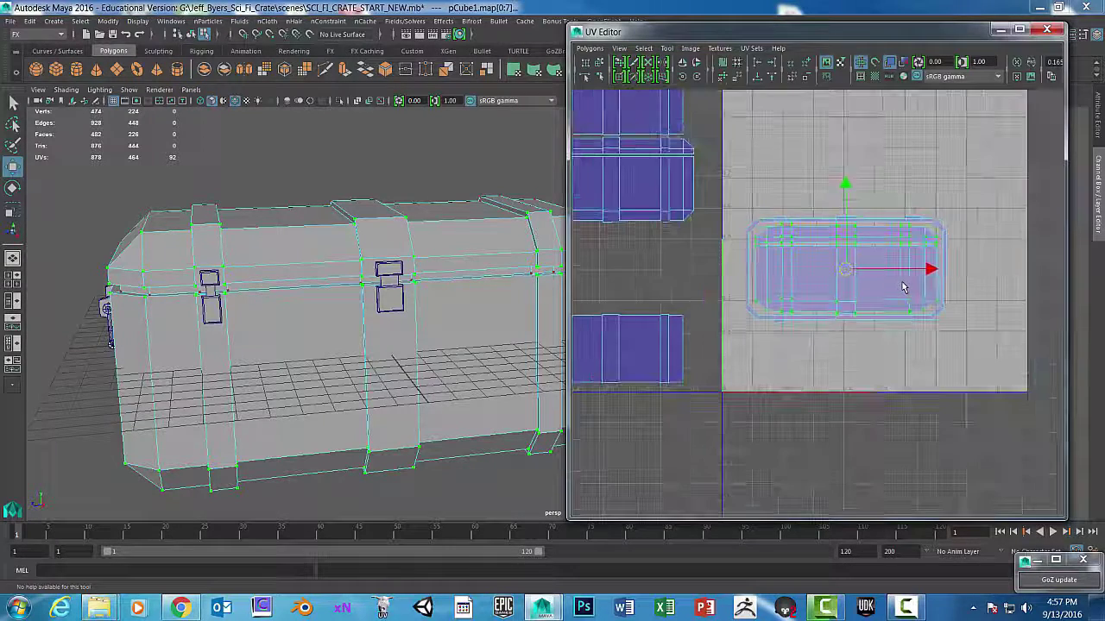
scroll(791, 231, "down", 3)
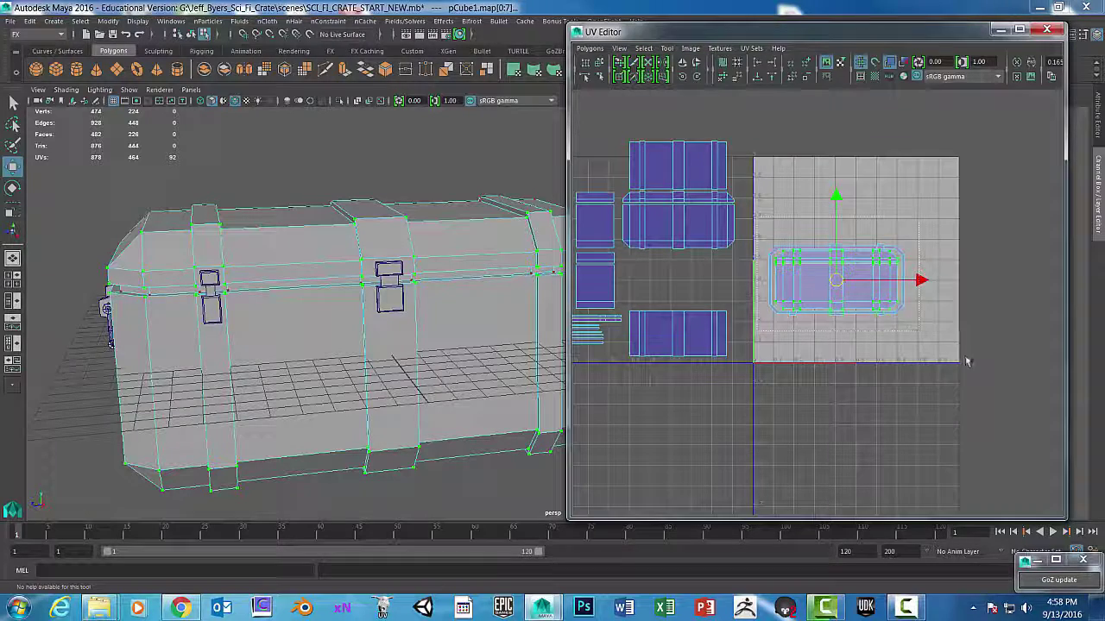
left_click_drag(758, 221, 873, 300)
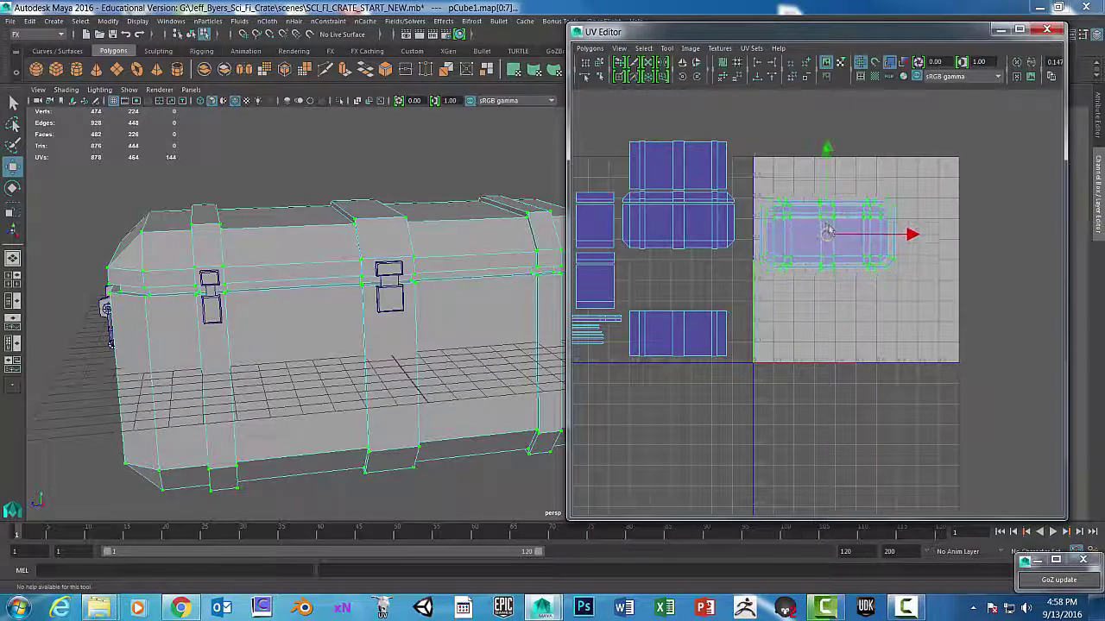
left_click_drag(826, 233, 820, 192)
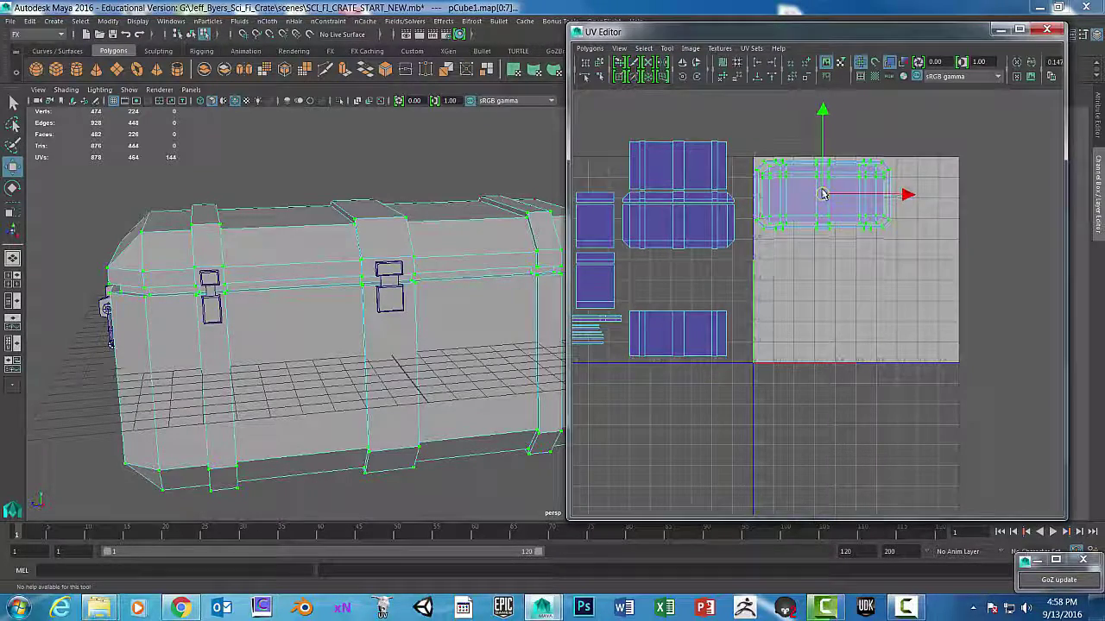
scroll(822, 193, "up", 5)
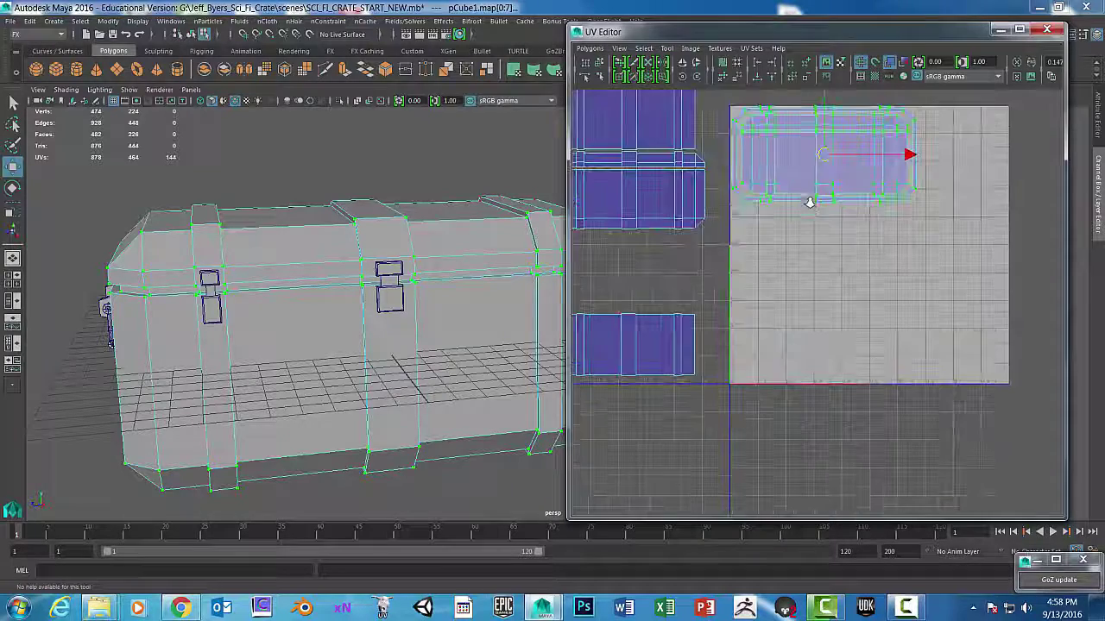
scroll(883, 379, "up", 4)
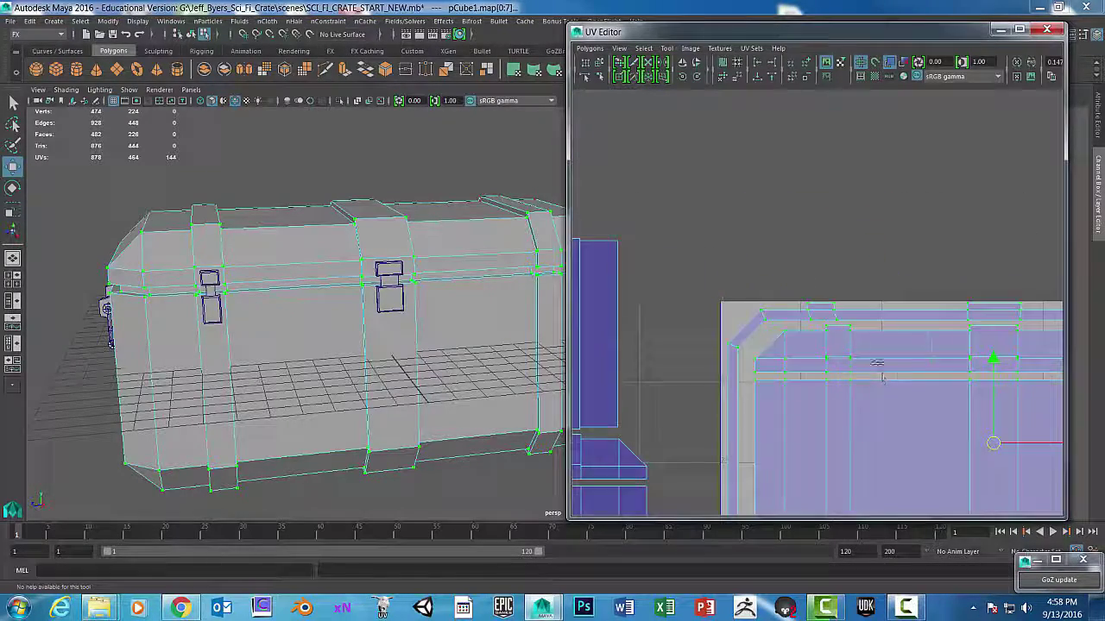
left_click_drag(926, 335, 921, 334)
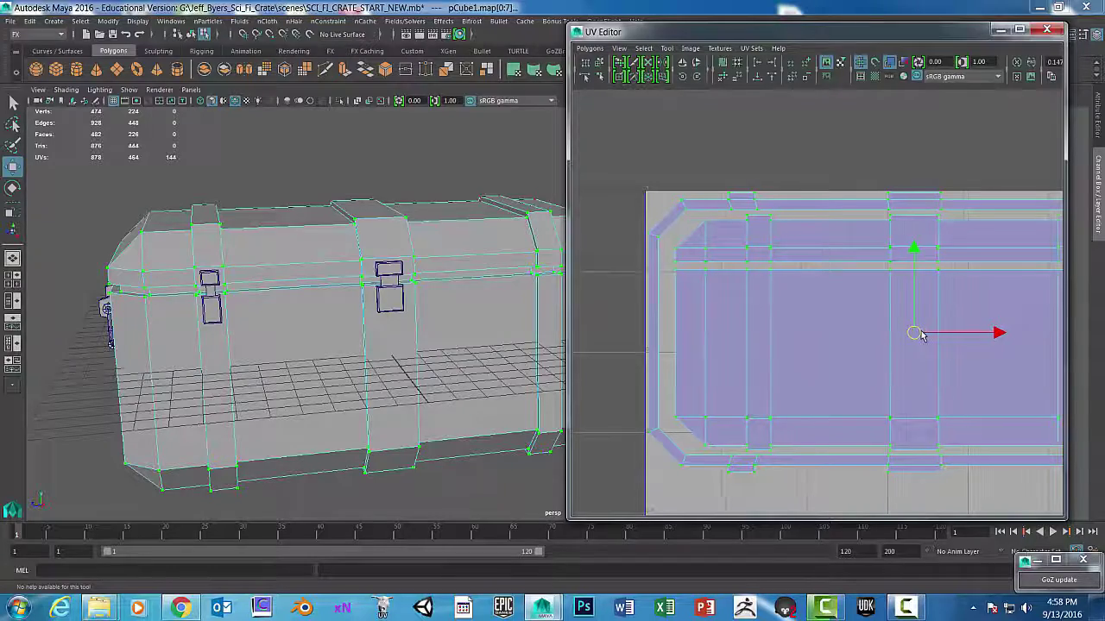
scroll(914, 336, "down", 6)
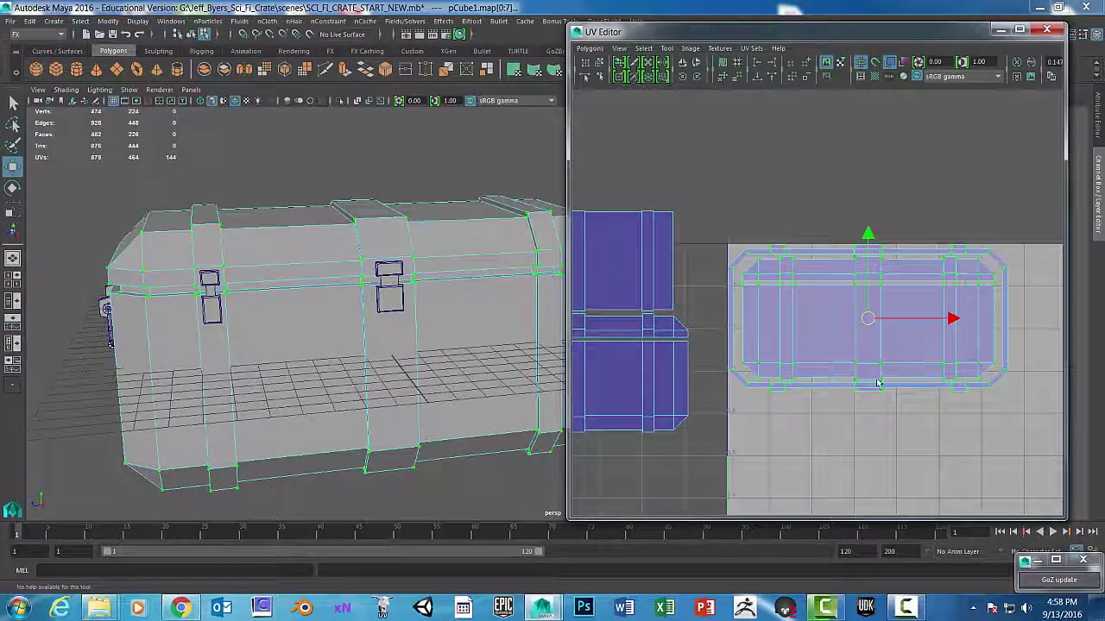
Select the remaining frame shell, move it into the UV tile, and align it directly below the first frame.
middle_click_drag(876, 384, 849, 275, "alt")
scroll(828, 302, "down", 5)
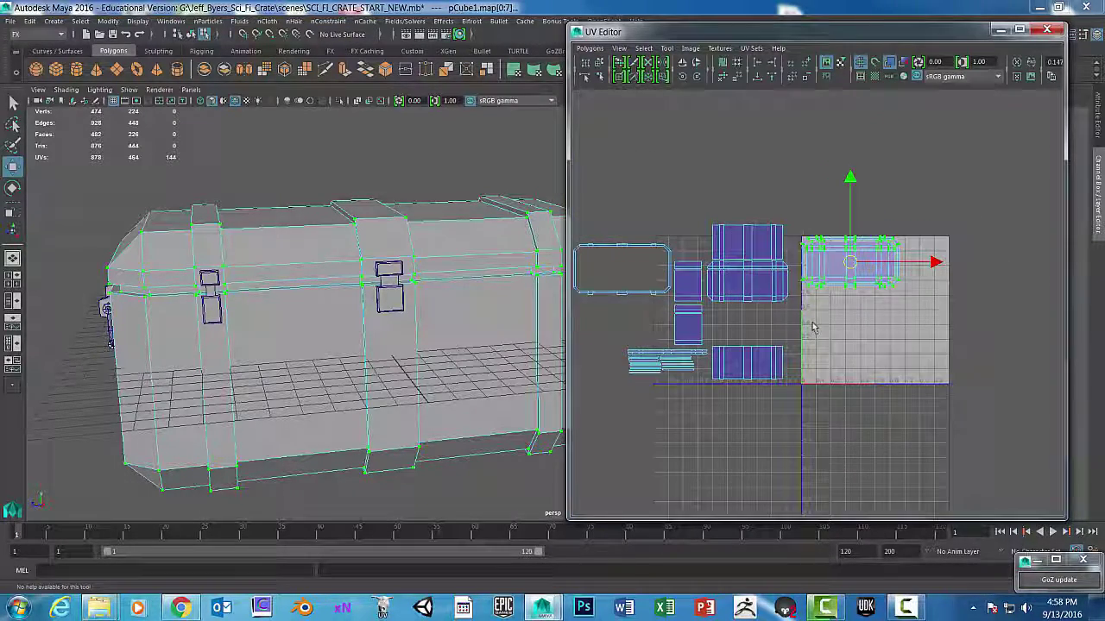
scroll(816, 326, "up", 3)
left_click(764, 339)
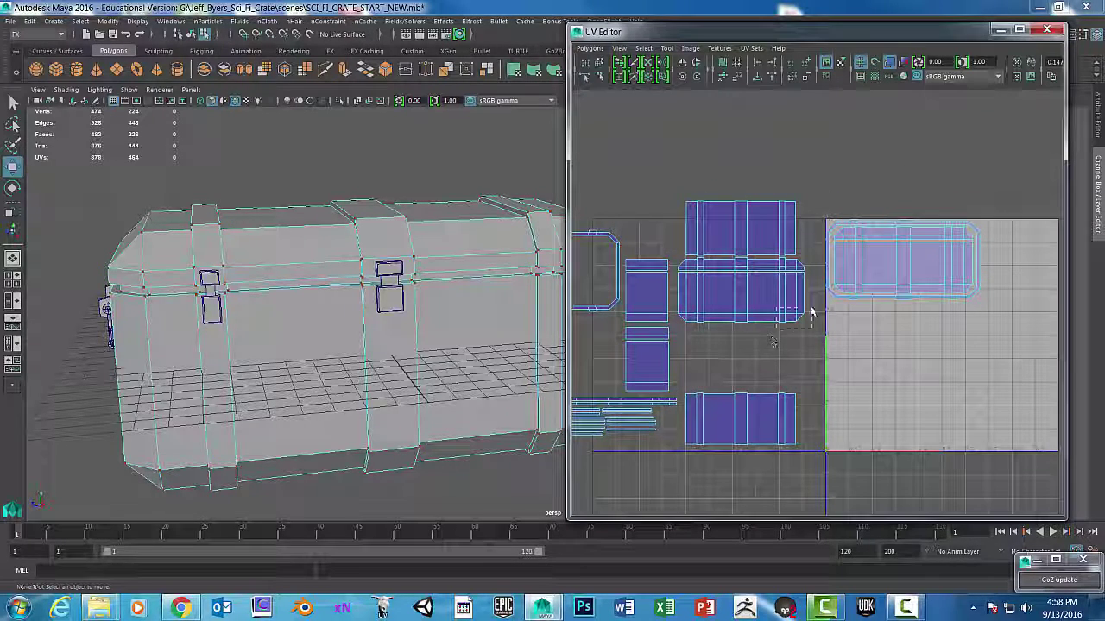
left_click_drag(811, 313, 812, 314)
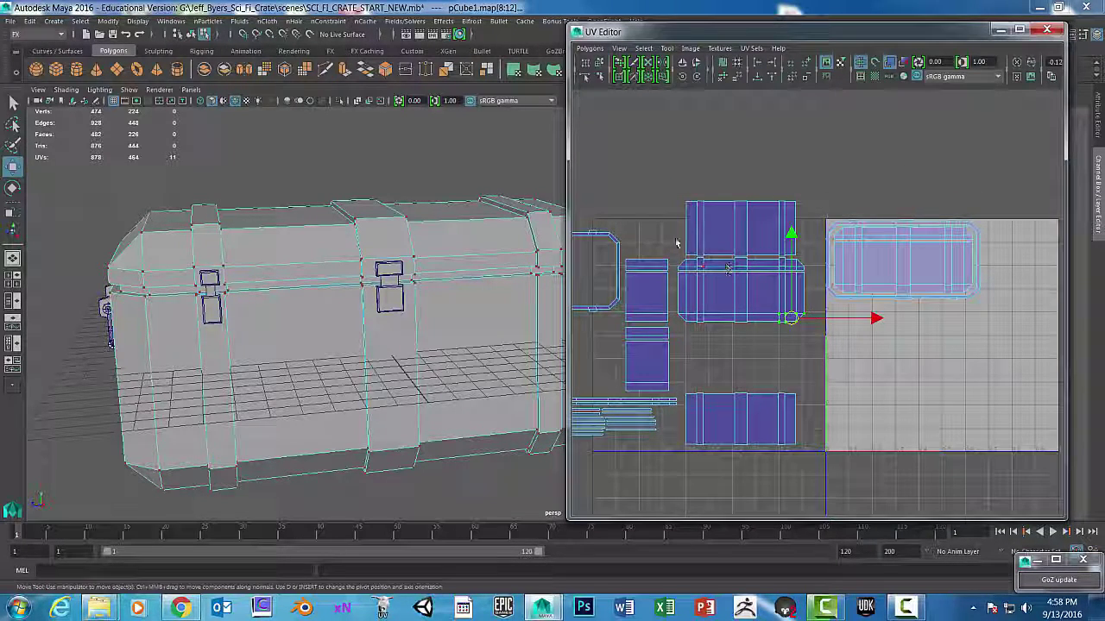
middle_click_drag(498, 224, 617, 222, "alt")
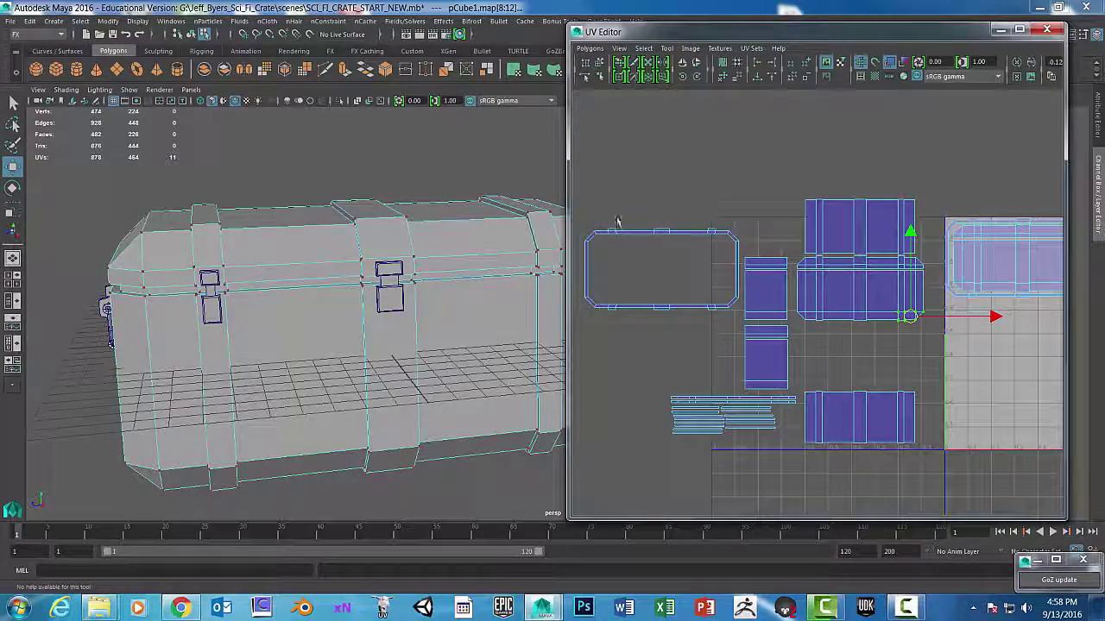
left_click_drag(578, 207, 739, 333)
left_click_drag(661, 269, 1016, 345)
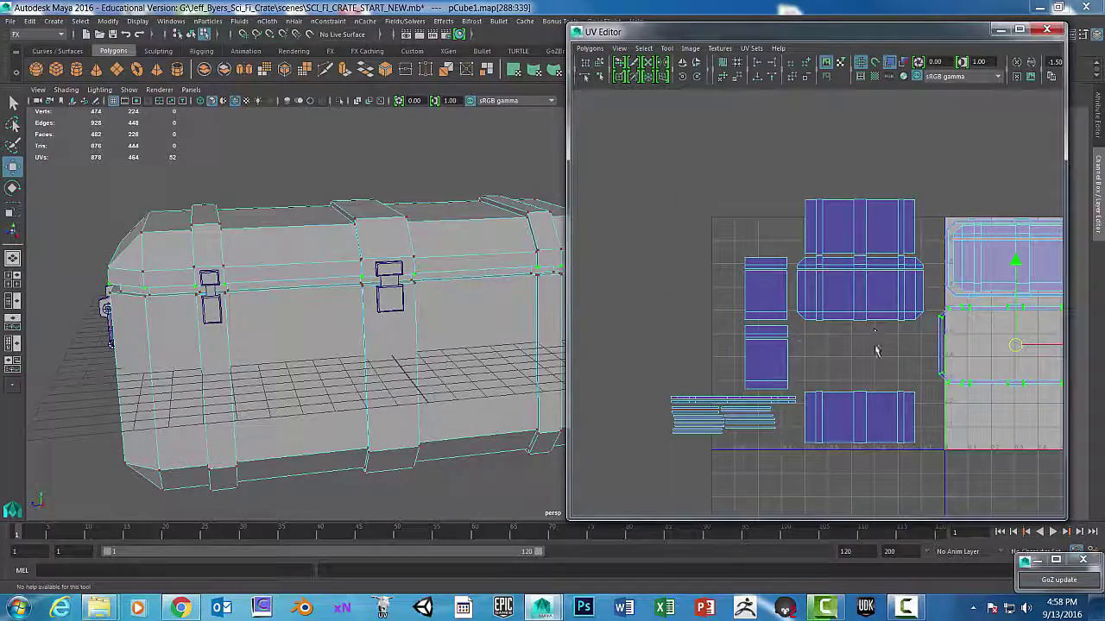
scroll(881, 350, "up", 5)
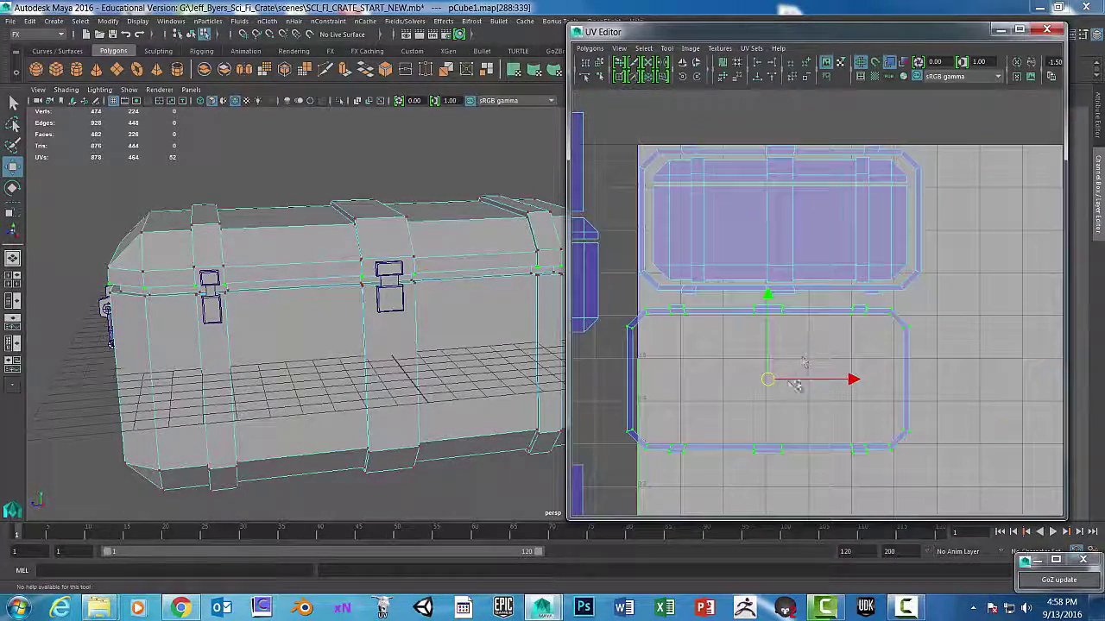
left_click_drag(785, 374, 784, 372)
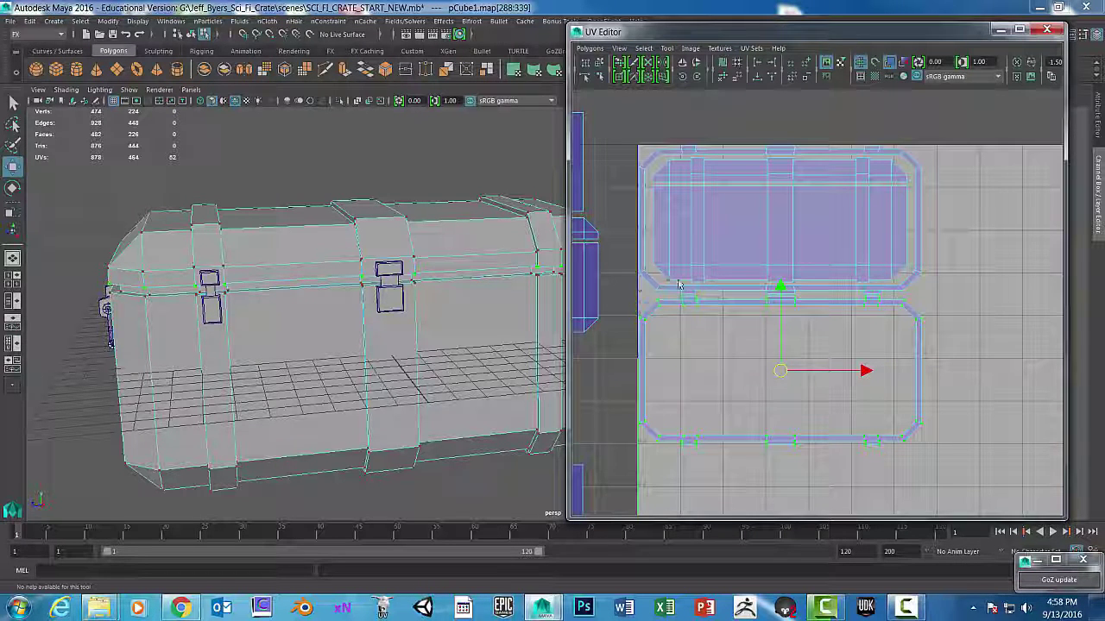
Select the UVs of the middle large crate shell outside the tile and move it inside the lower frame.
scroll(680, 285, "down", 5)
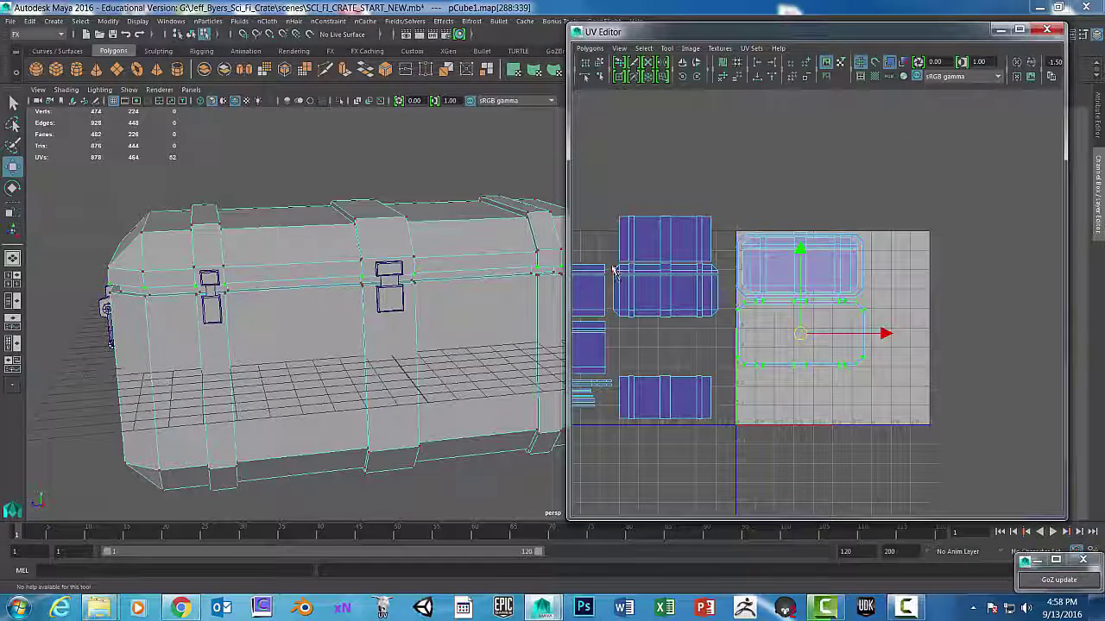
left_click_drag(610, 266, 716, 322)
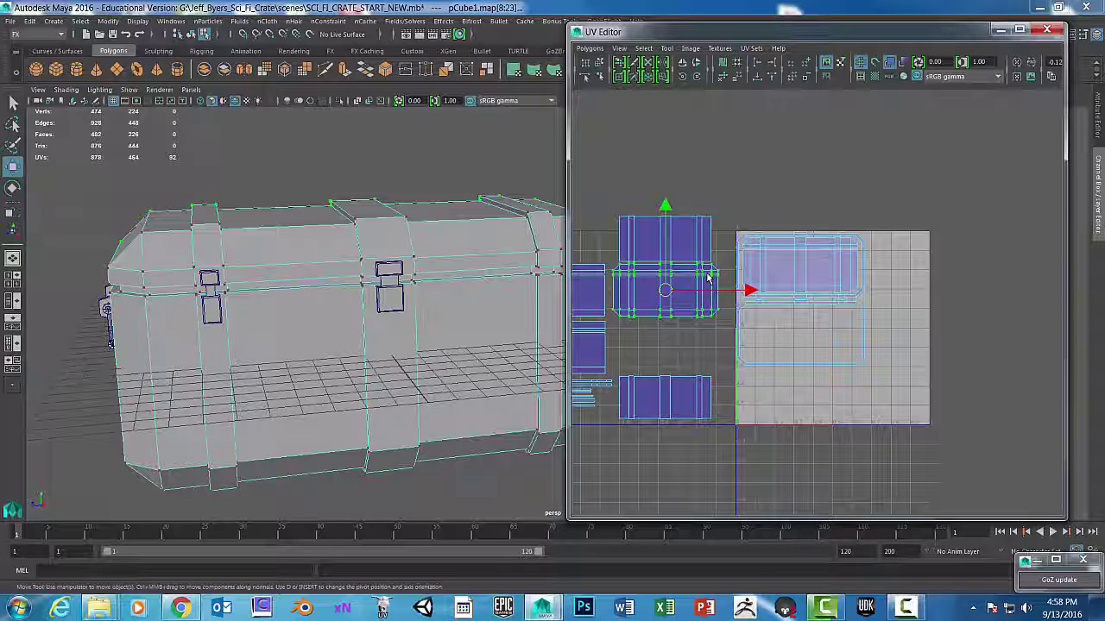
right_click_drag(708, 276, 757, 371)
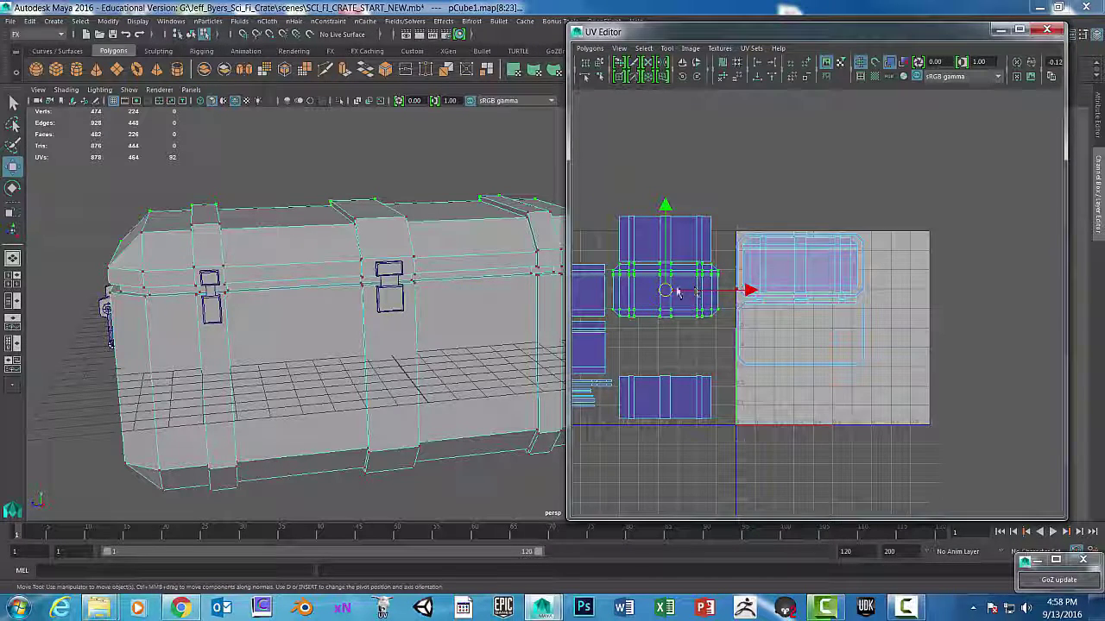
left_click_drag(665, 291, 802, 337)
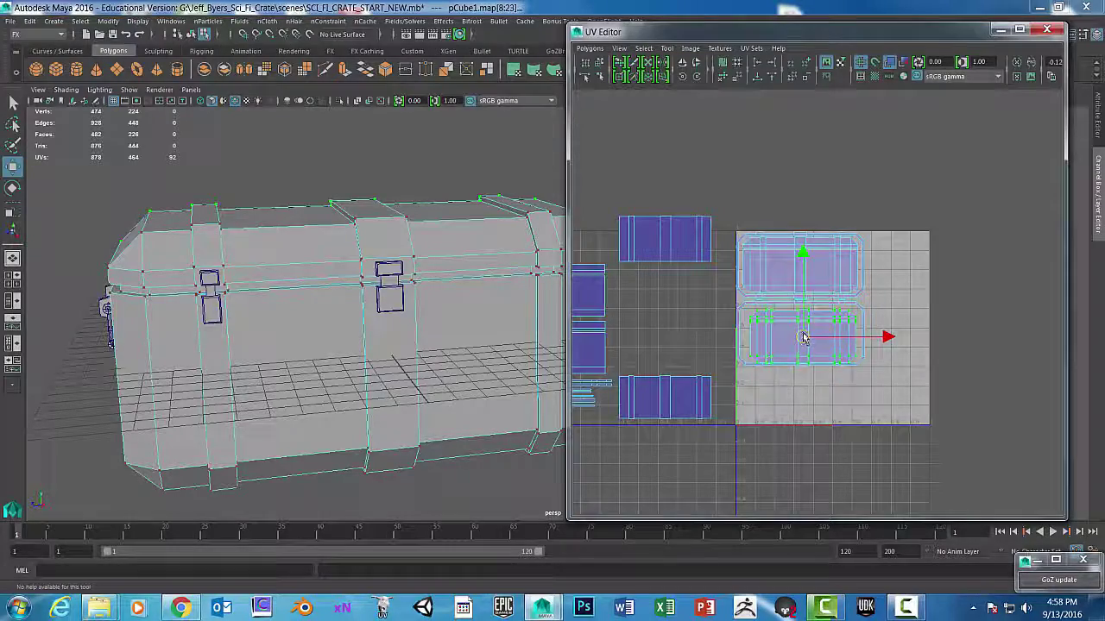
Move the shell over the enlarged crate shell in the upper frame and scale its width and height to match.
scroll(803, 336, "up", 4)
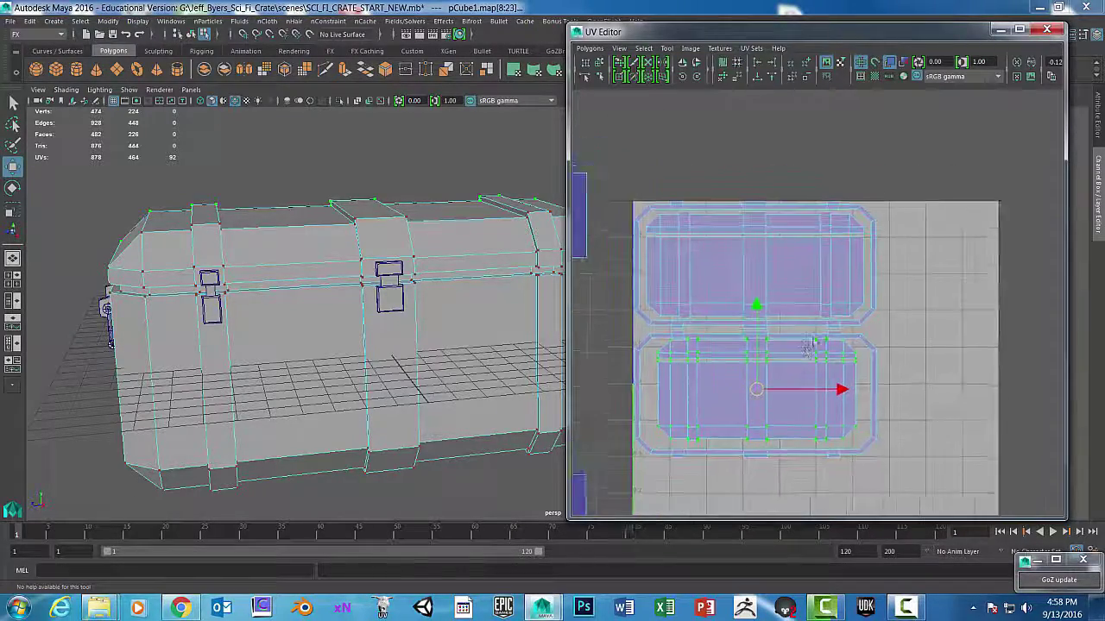
scroll(811, 345, "up", 3)
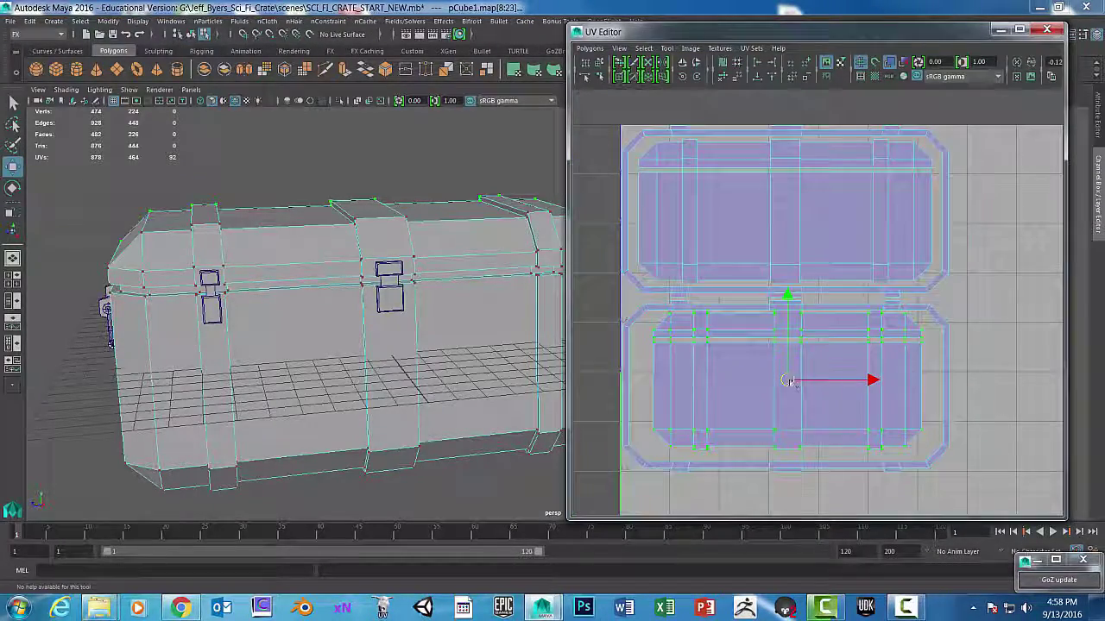
left_click_drag(787, 381, 784, 213)
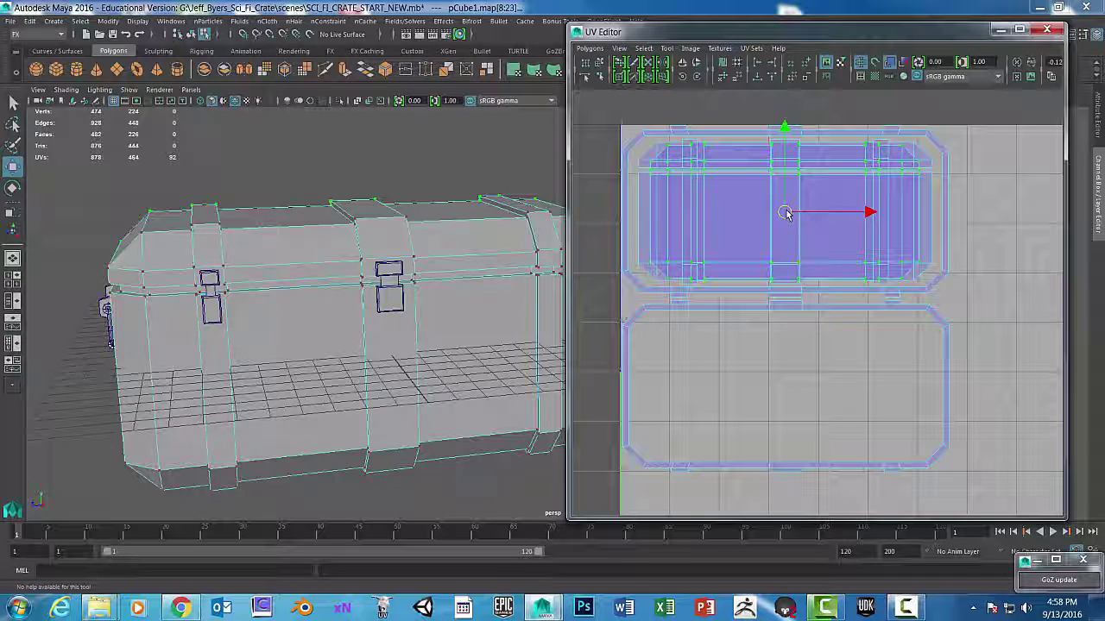
key("r")
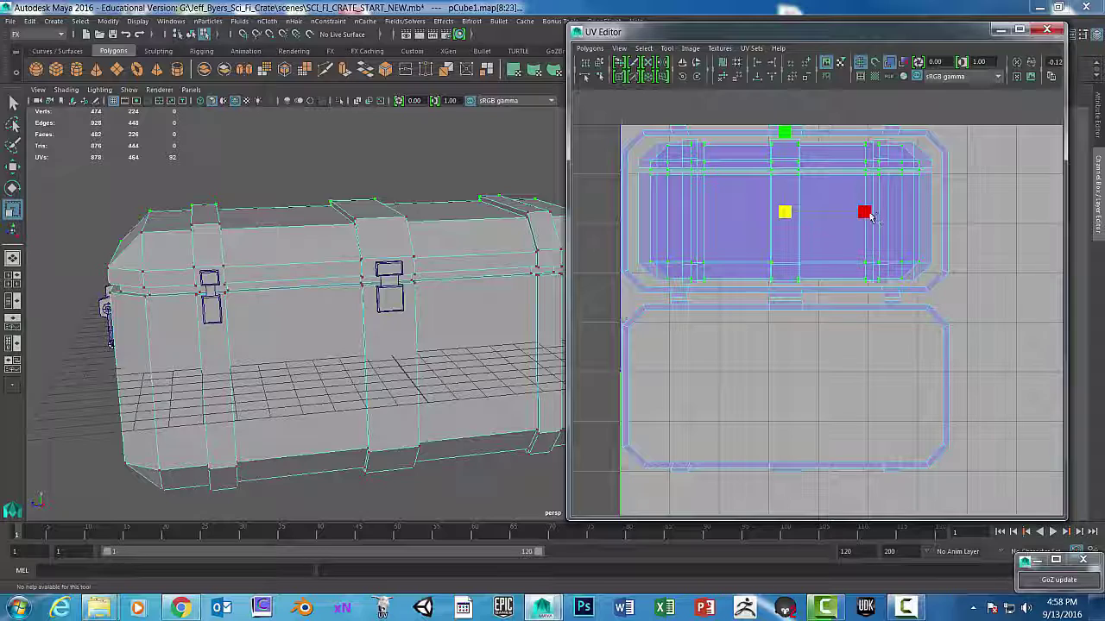
left_click_drag(868, 214, 875, 215)
left_click_drag(785, 134, 787, 133)
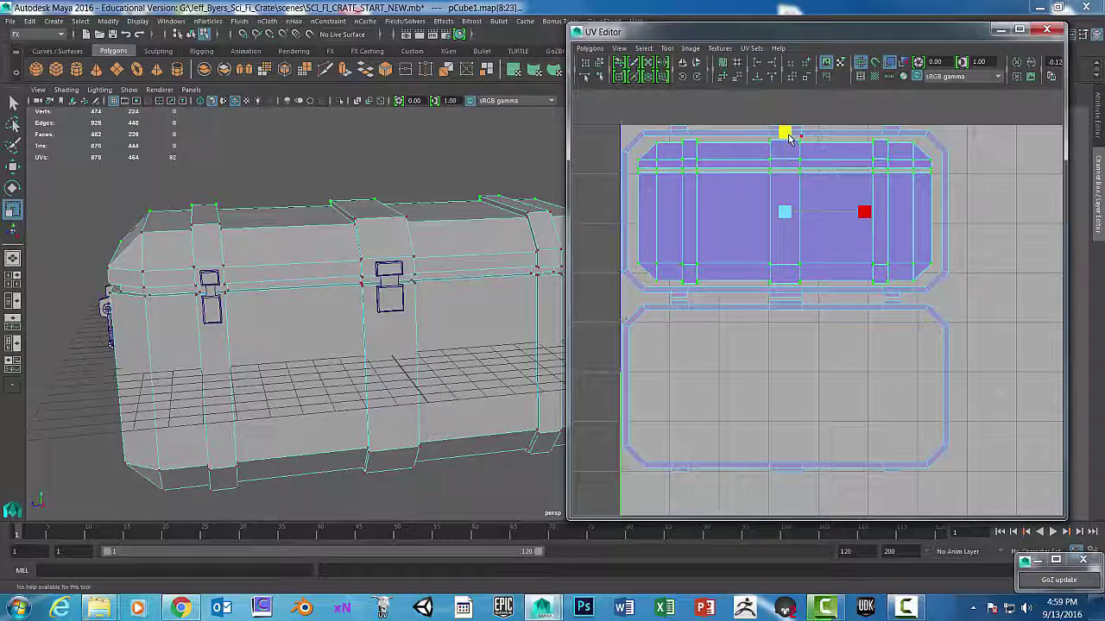
Move the resized crate shell back down into the lower frame and centre it, undoing an accidental UV edit.
key("w")
left_click_drag(784, 212, 784, 386)
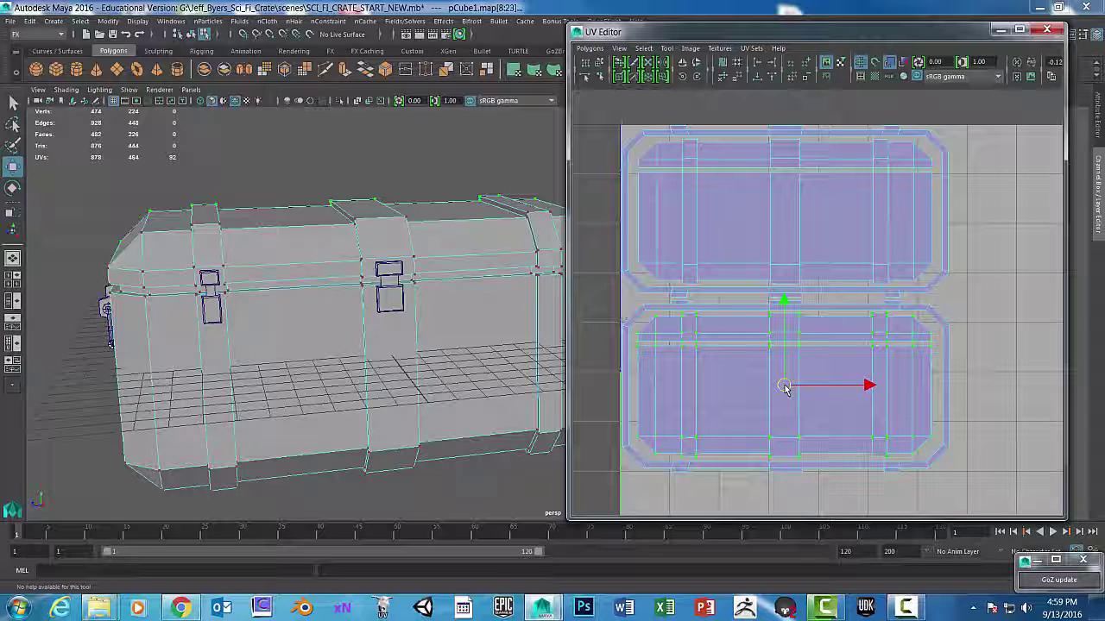
key("ctrl+Down")
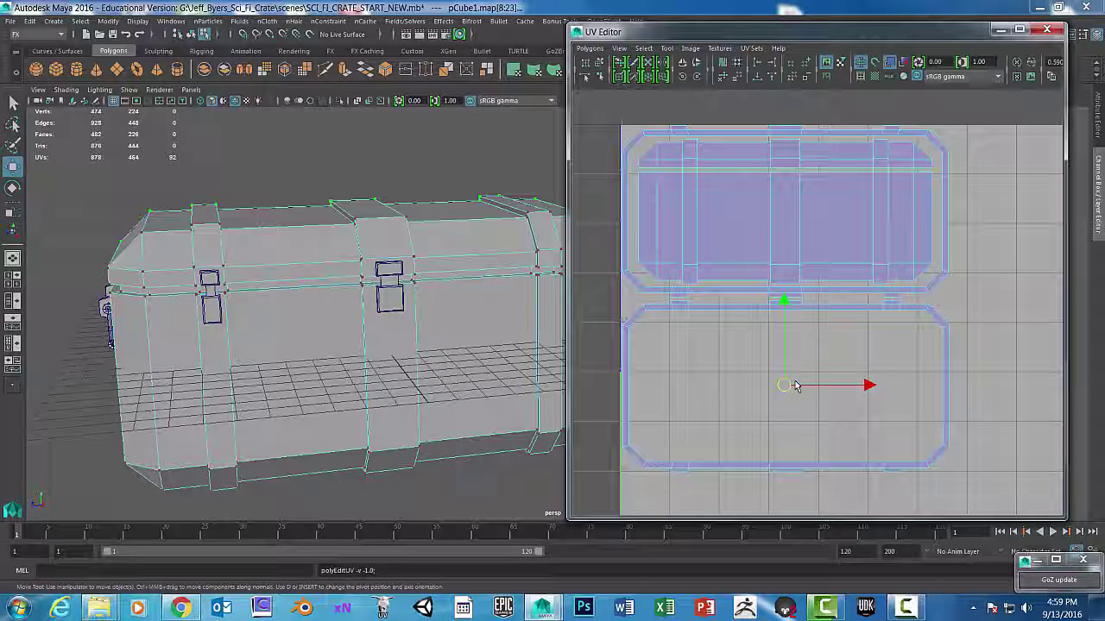
key("ctrl+z")
left_click_drag(782, 386, 785, 387)
scroll(815, 387, "down", 6)
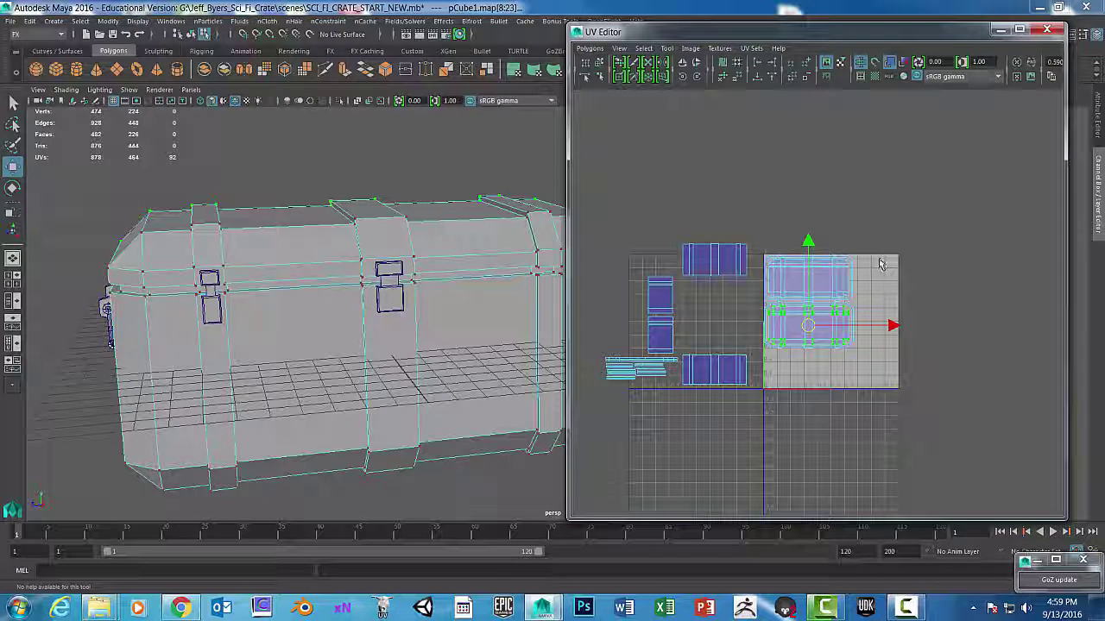
scroll(936, 301, "up", 6)
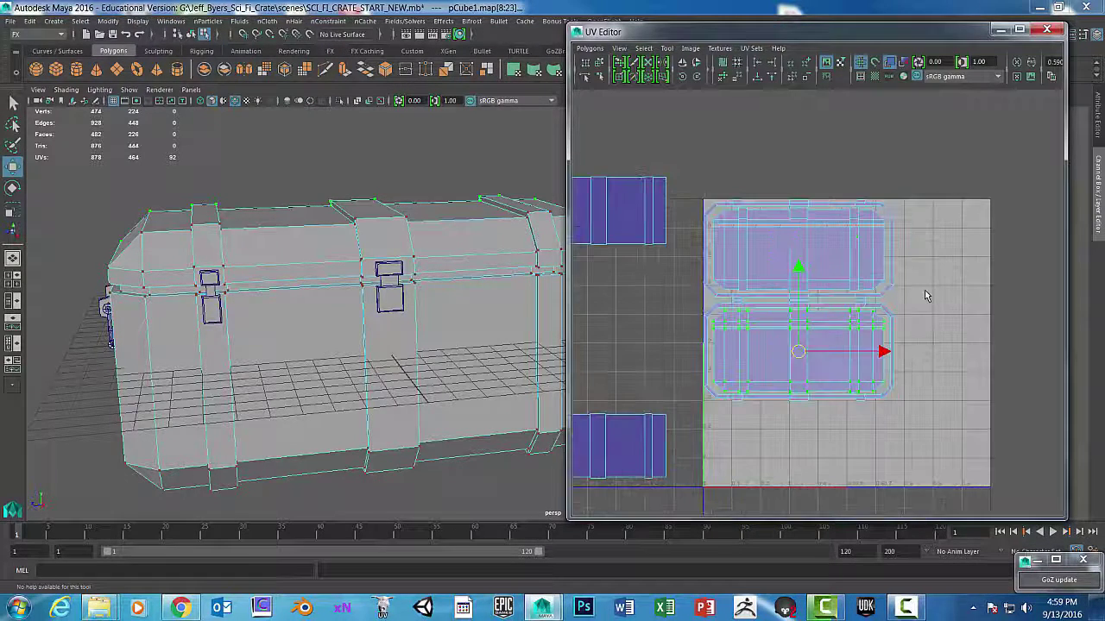
Select the upper banded shell outside the tile, rotate it 90 degrees clockwise, and place it vertically beside the upper frame.
scroll(972, 301, "down", 2)
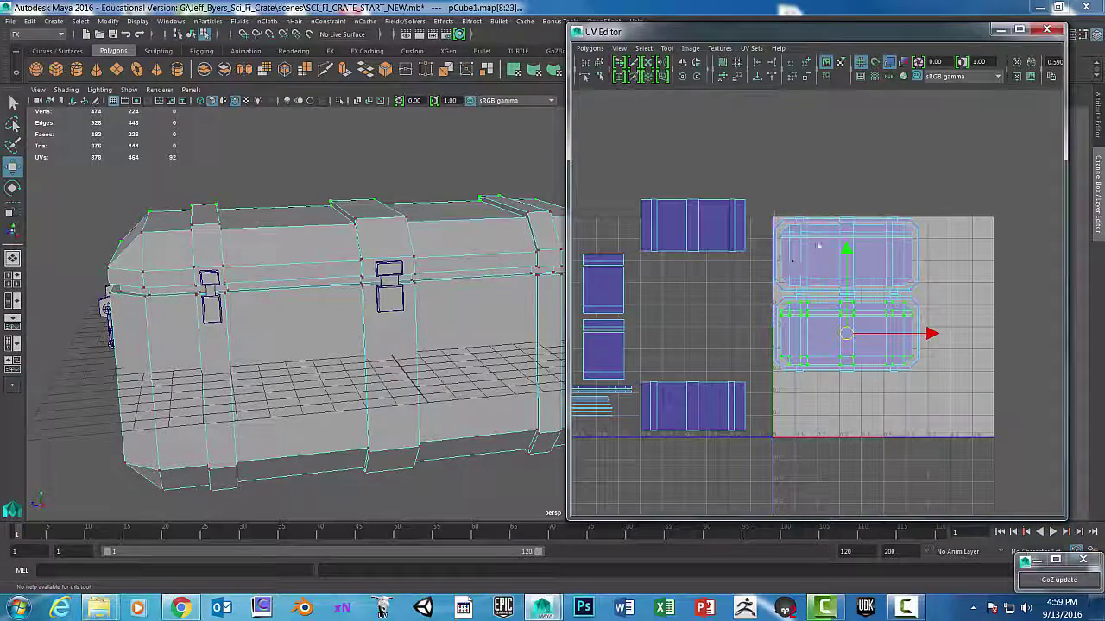
middle_click_drag(877, 237, 872, 242, "alt")
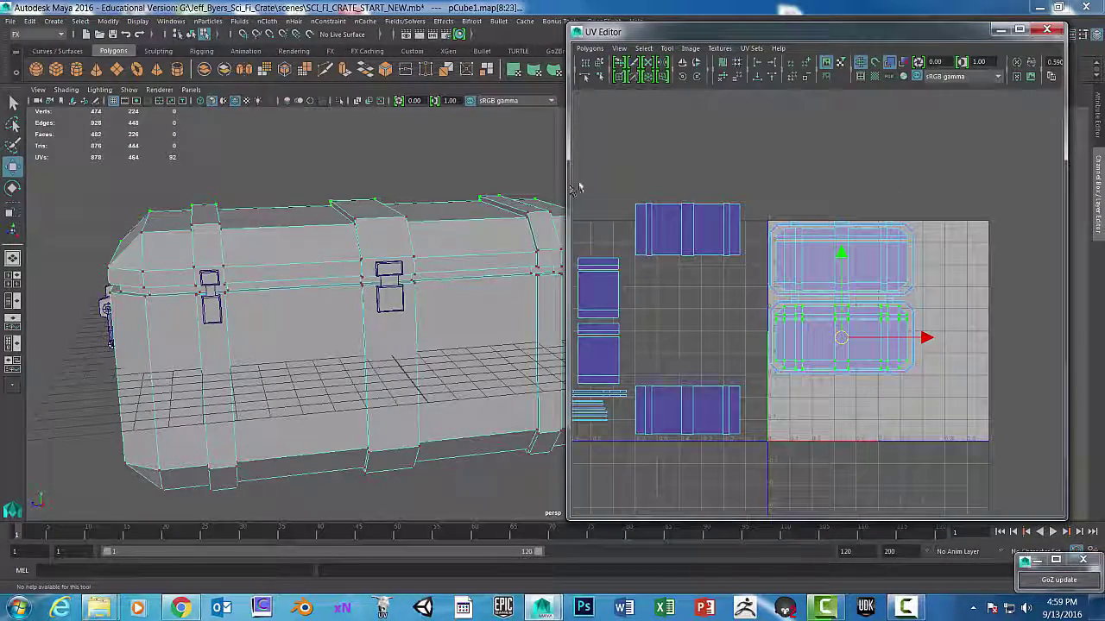
left_click_drag(624, 186, 742, 270)
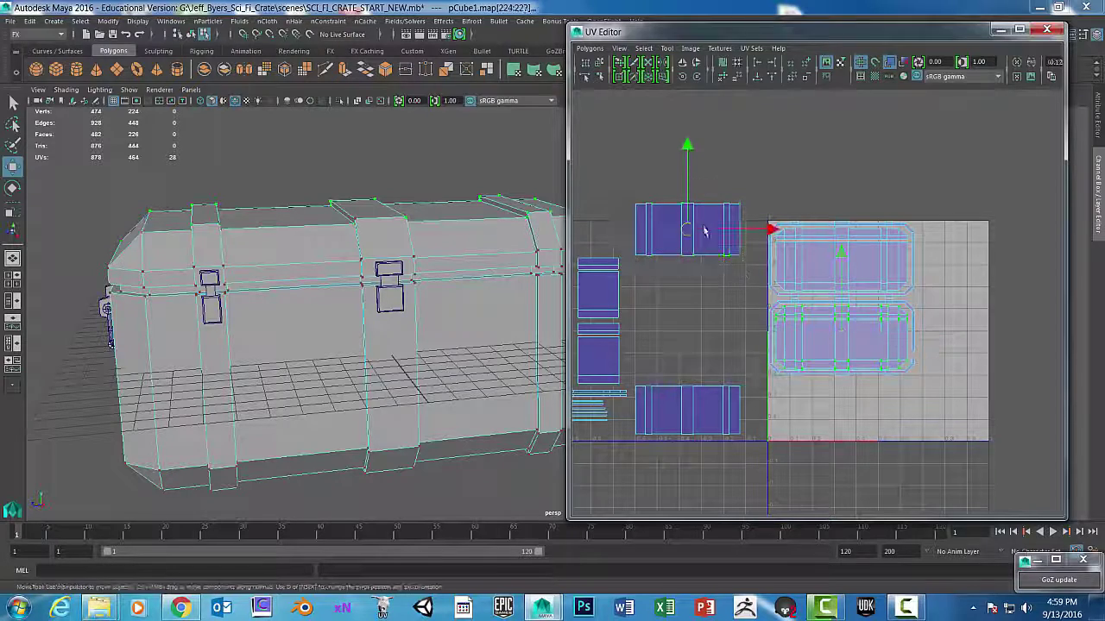
left_click_drag(691, 227, 982, 257)
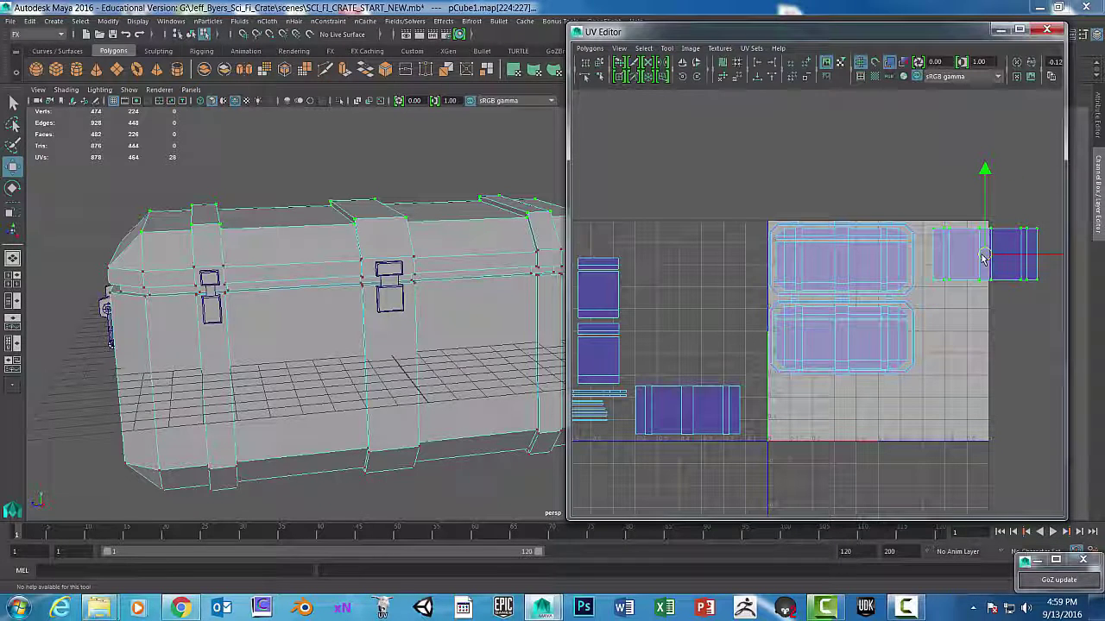
left_click(698, 82)
left_click(698, 82)
left_click_drag(984, 261, 941, 279)
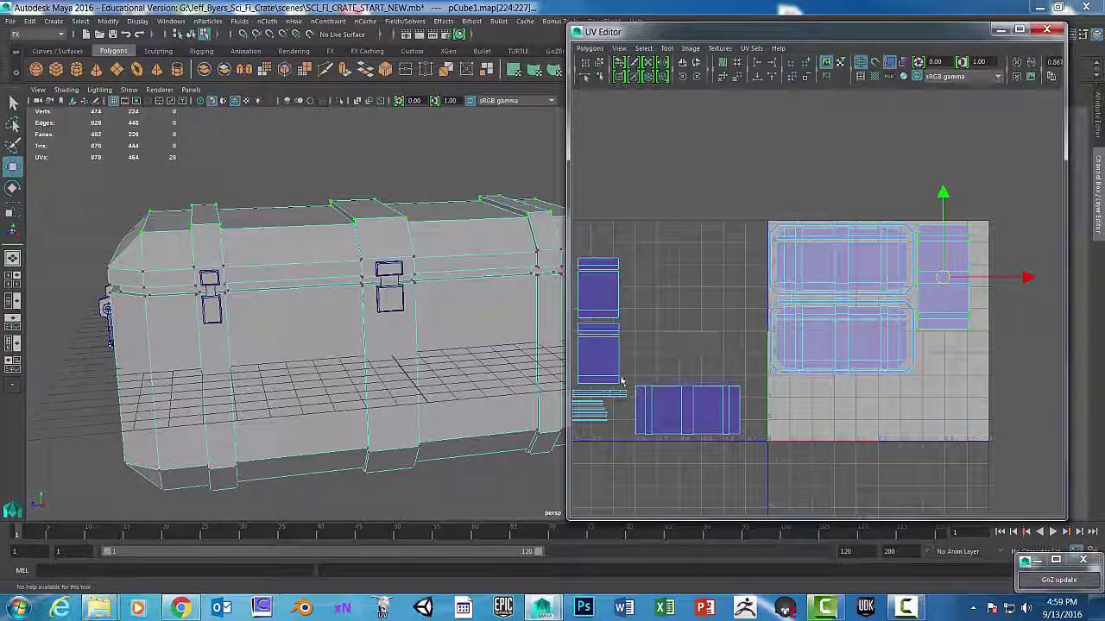
Rotate the remaining large banded shell 90 degrees clockwise and place it in the tile directly below the other vertical banded shell.
left_click_drag(628, 376, 736, 453)
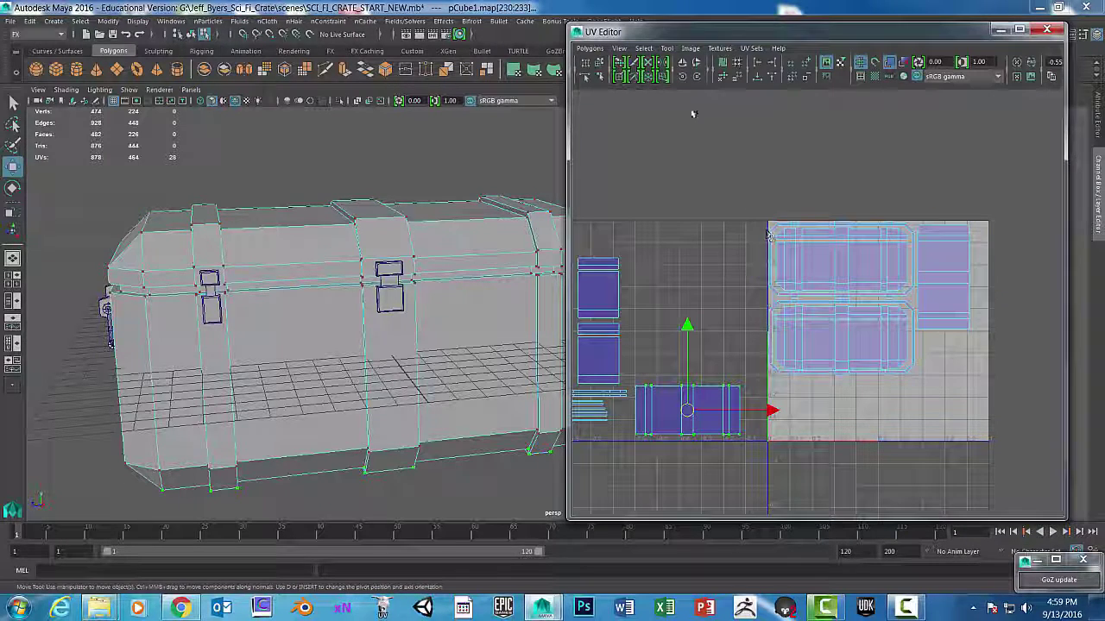
left_click(699, 81)
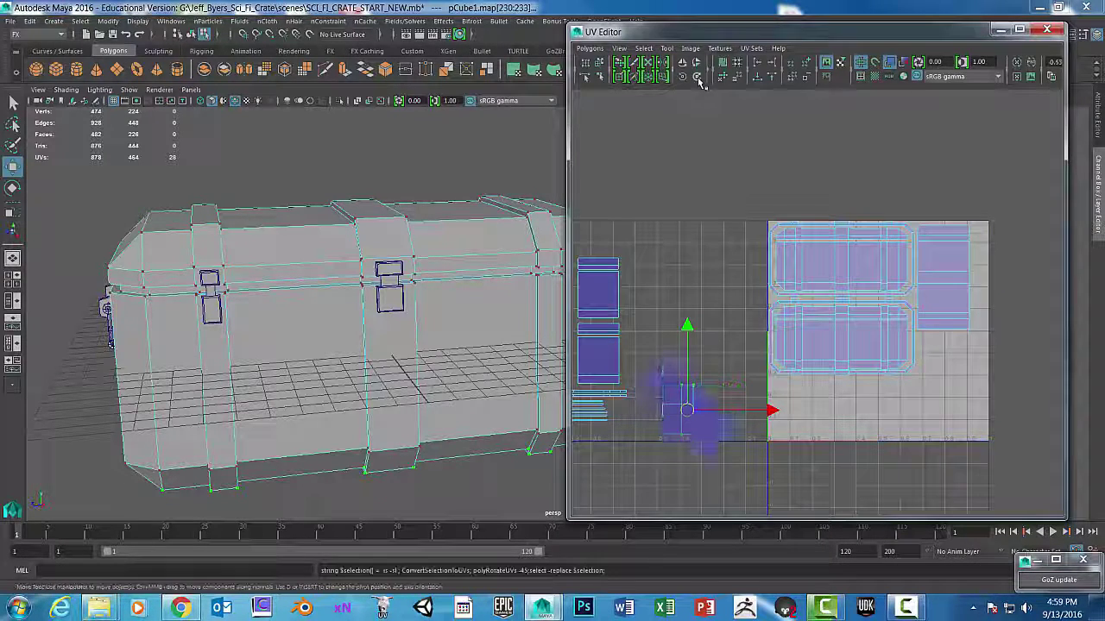
left_click(699, 81)
left_click_drag(693, 406, 941, 393)
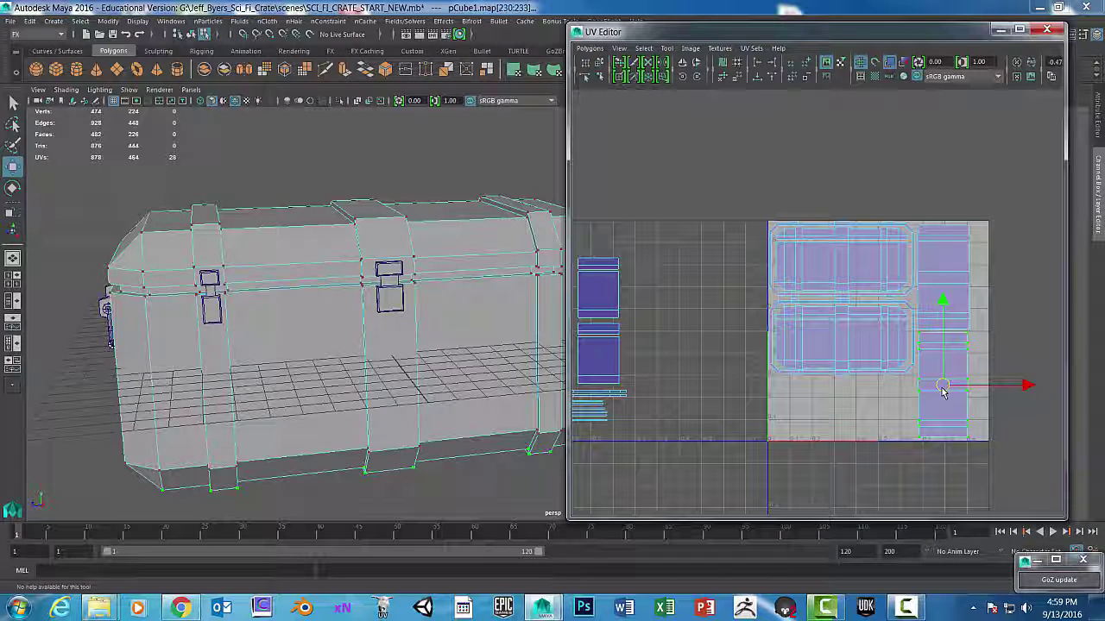
Fine-tune the lower vertical shell's position so its sides line up with the shell above, and deselect it.
scroll(732, 278, "up", 1)
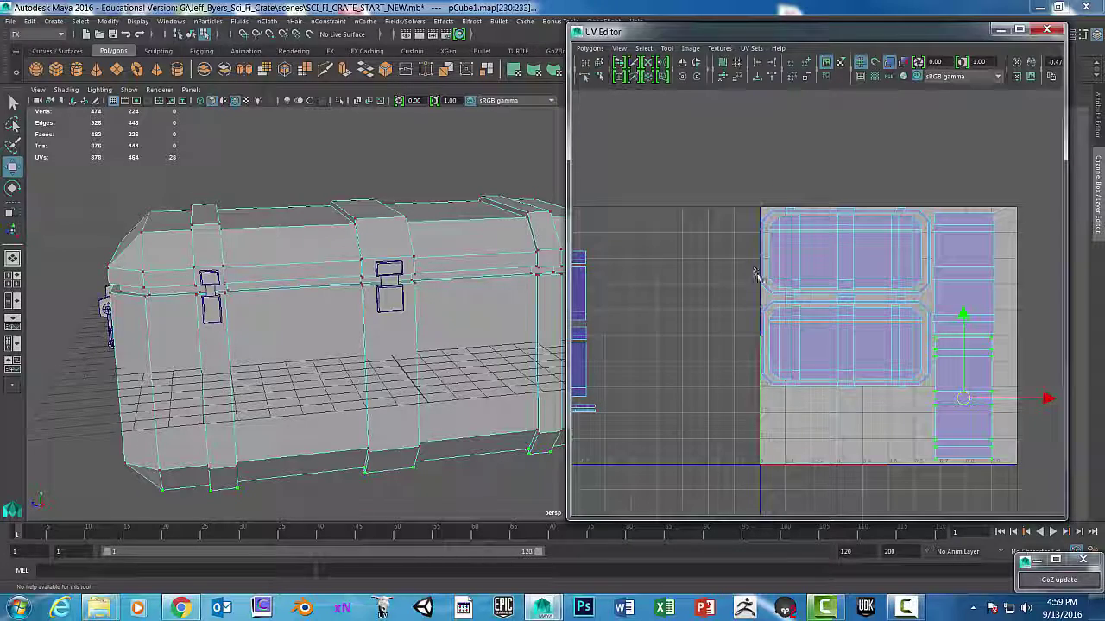
middle_click_drag(756, 275, 690, 246, "alt")
right_click_drag(742, 275, 782, 289, "alt")
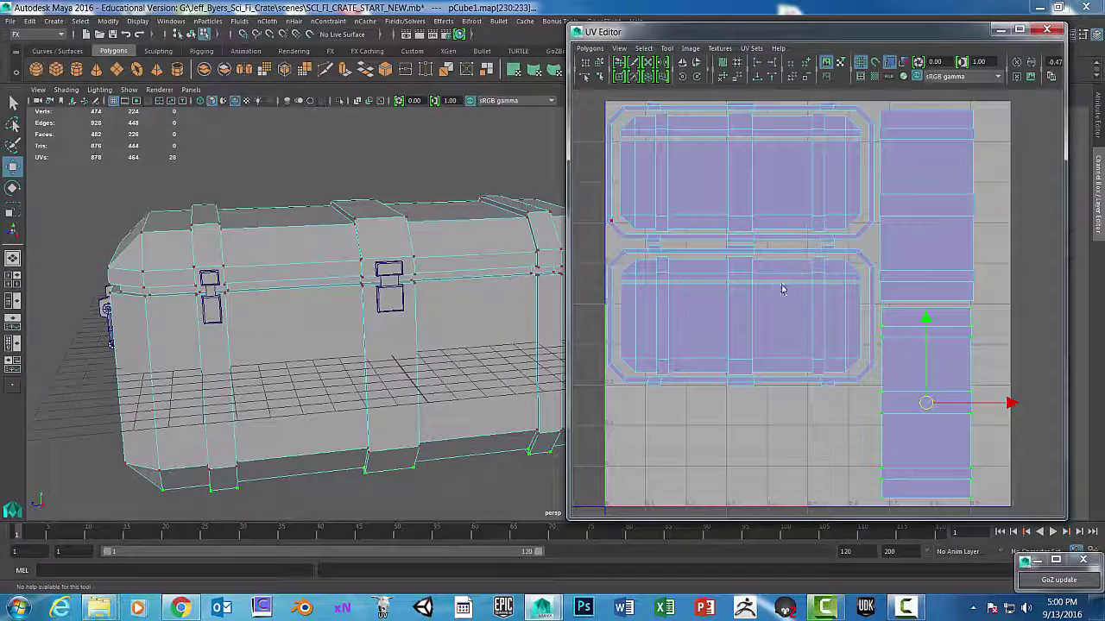
mouse_move(782, 288)
middle_mouse_down("alt")
mouse_move(780, 259)
mouse_move(785, 271)
middle_mouse_up("alt")
key("r")
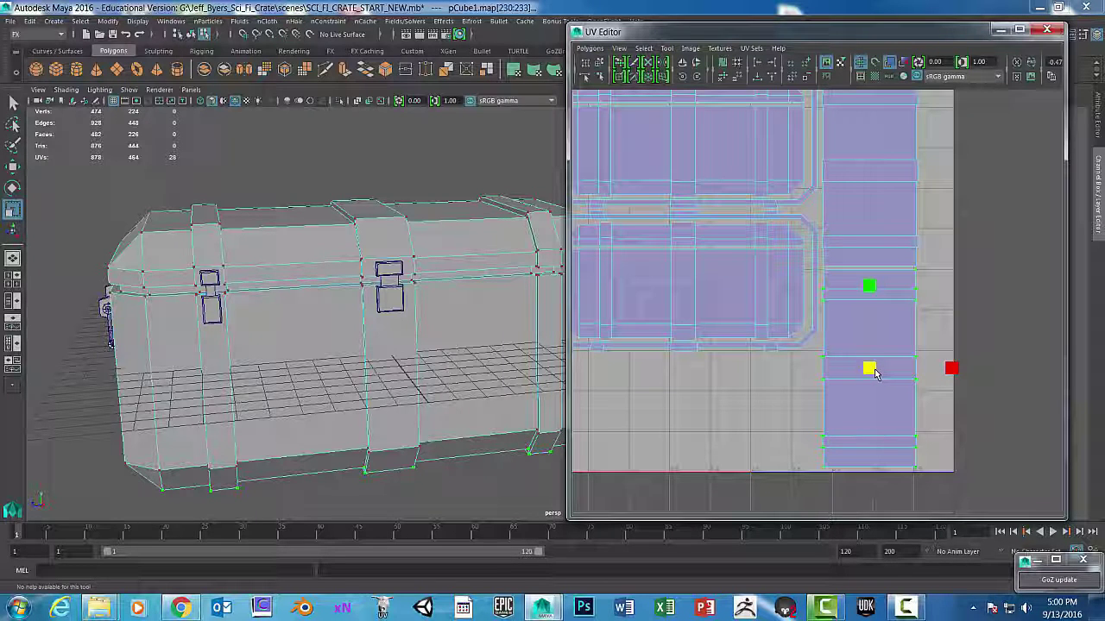
left_click_drag(870, 370, 871, 370)
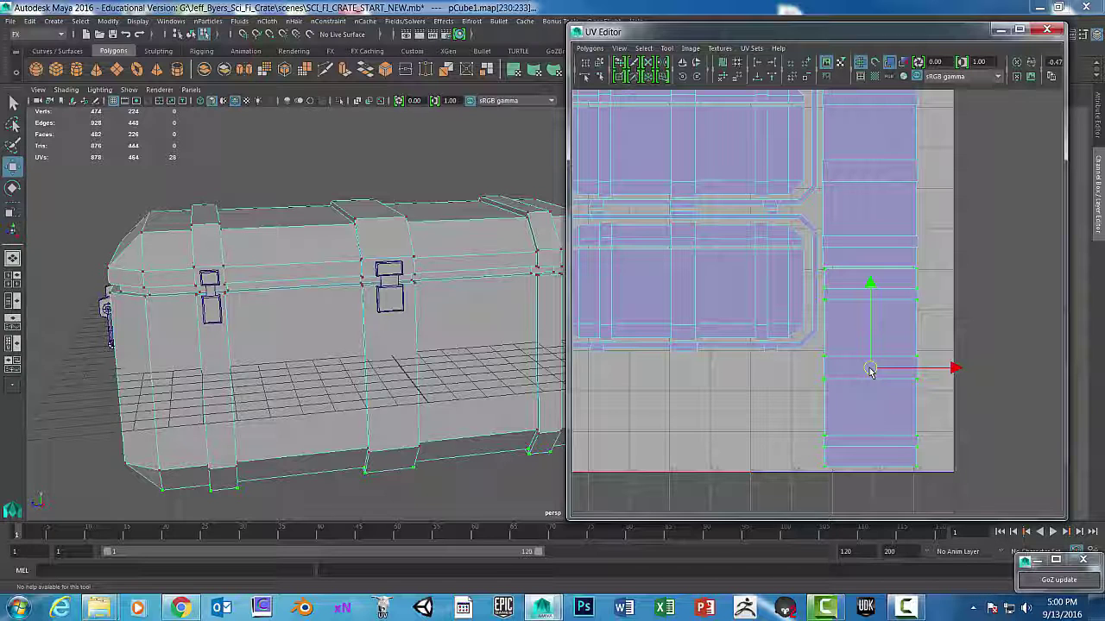
scroll(815, 328, "down", 3)
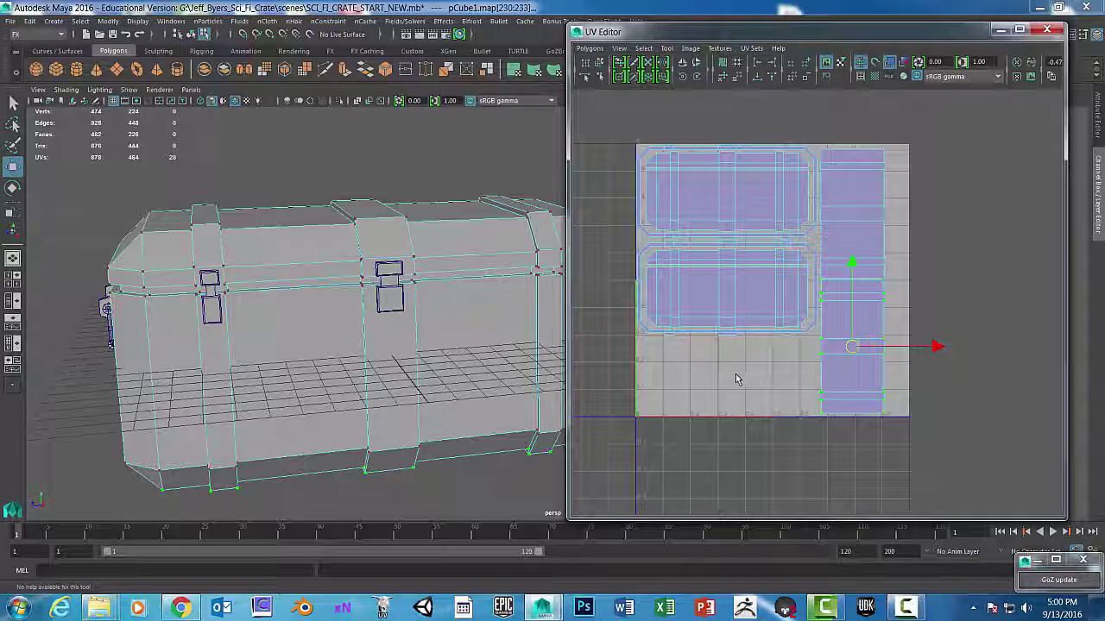
left_click(720, 367)
Move the two small crate end shells into the tile side by side below the lower frame.
middle_click_drag(678, 337, 725, 366, "alt")
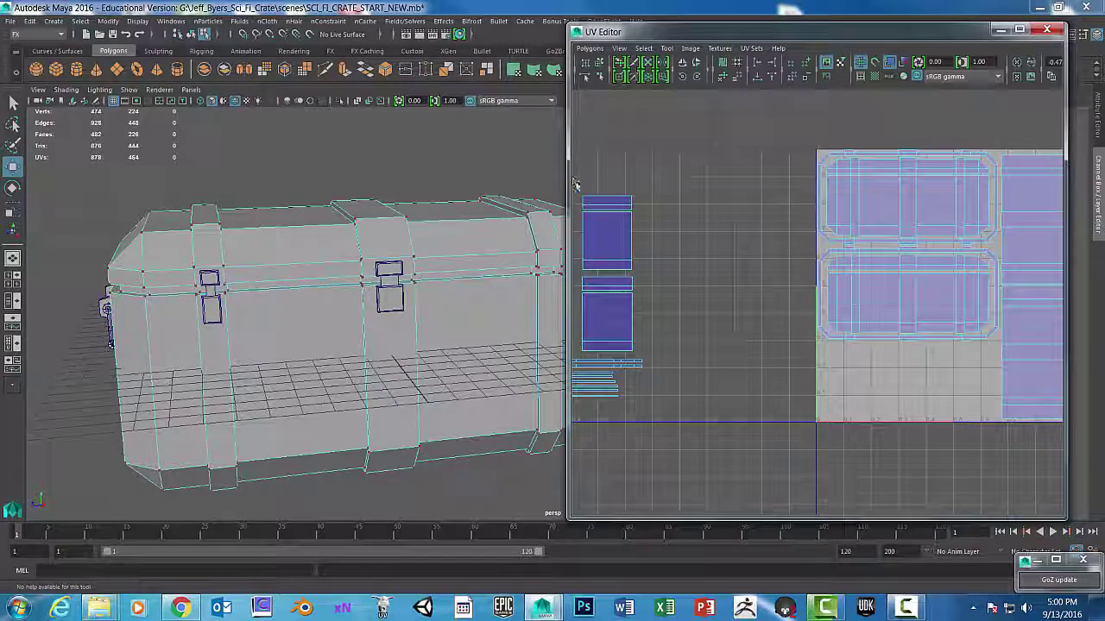
left_click_drag(575, 185, 847, 383)
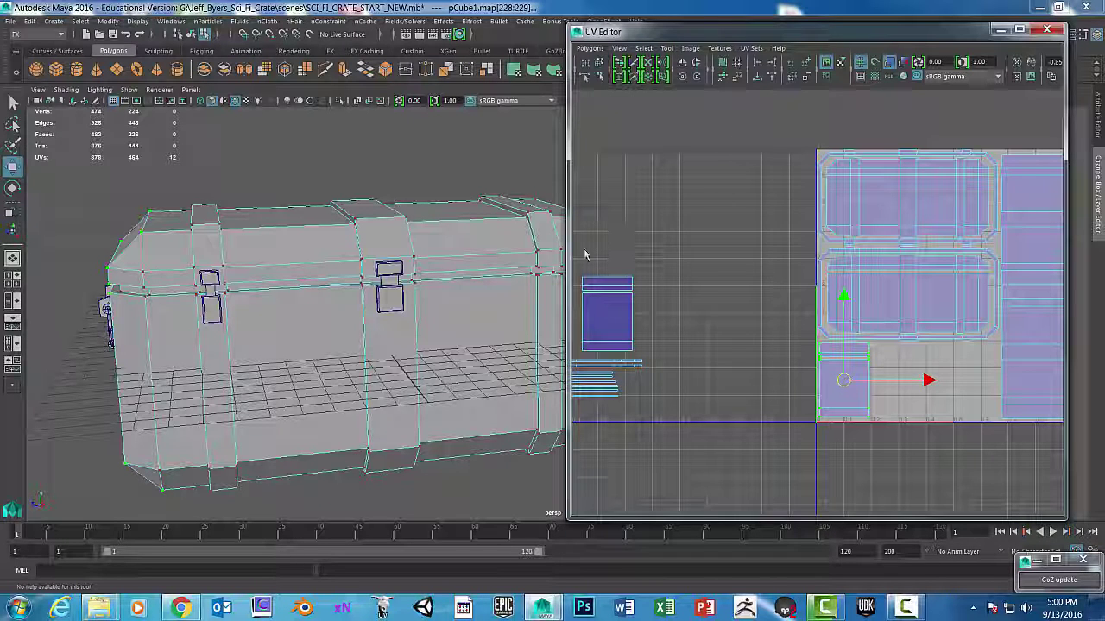
left_click_drag(580, 264, 661, 363)
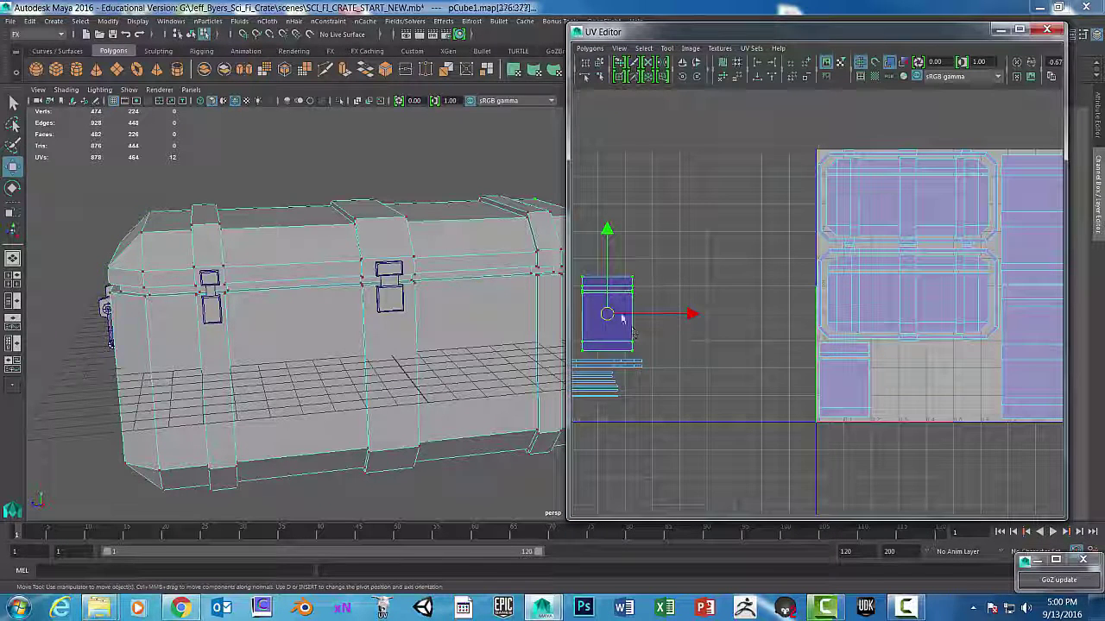
left_click_drag(607, 314, 898, 380)
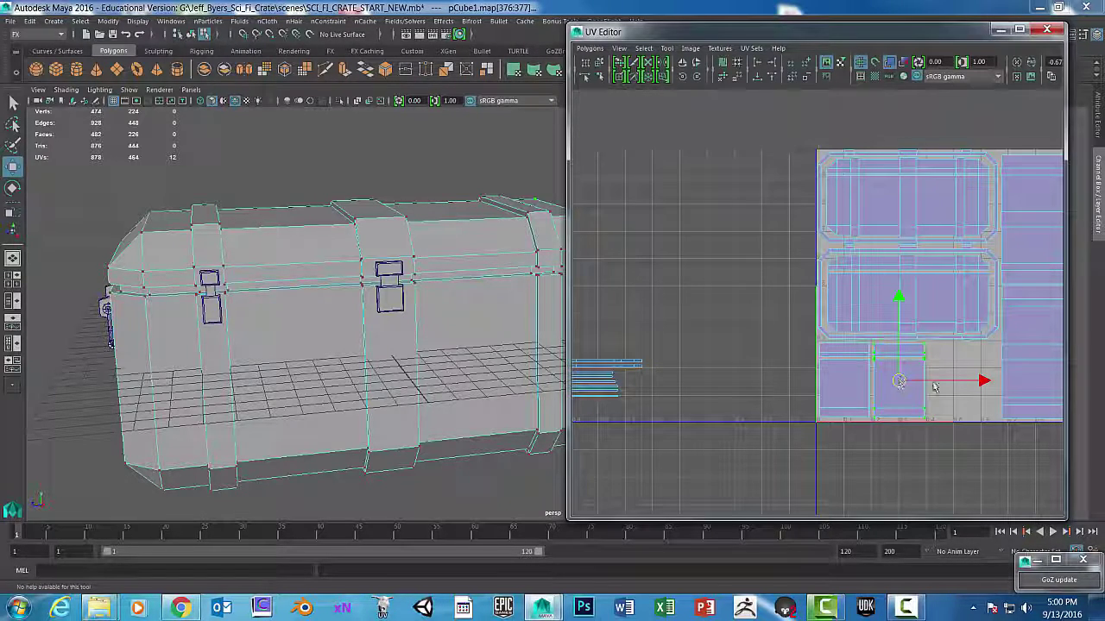
Select the long thin strip shells outside the tile and move them over the tile near the vertical banded shells.
scroll(935, 387, "down", 5)
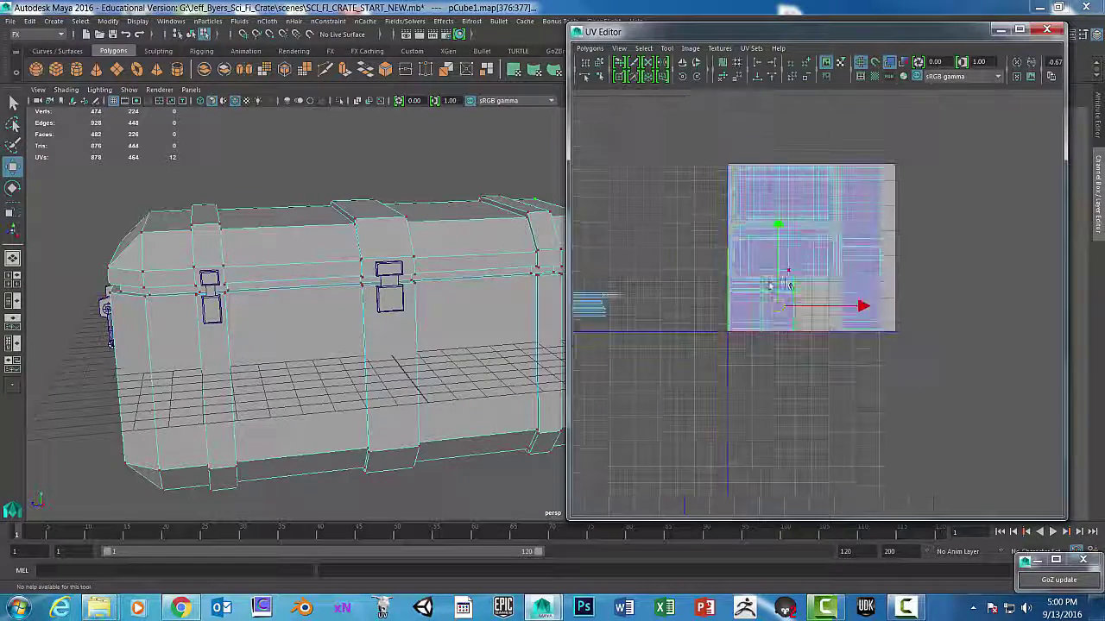
middle_click_drag(770, 286, 801, 341, "alt")
scroll(796, 359, "up", 2)
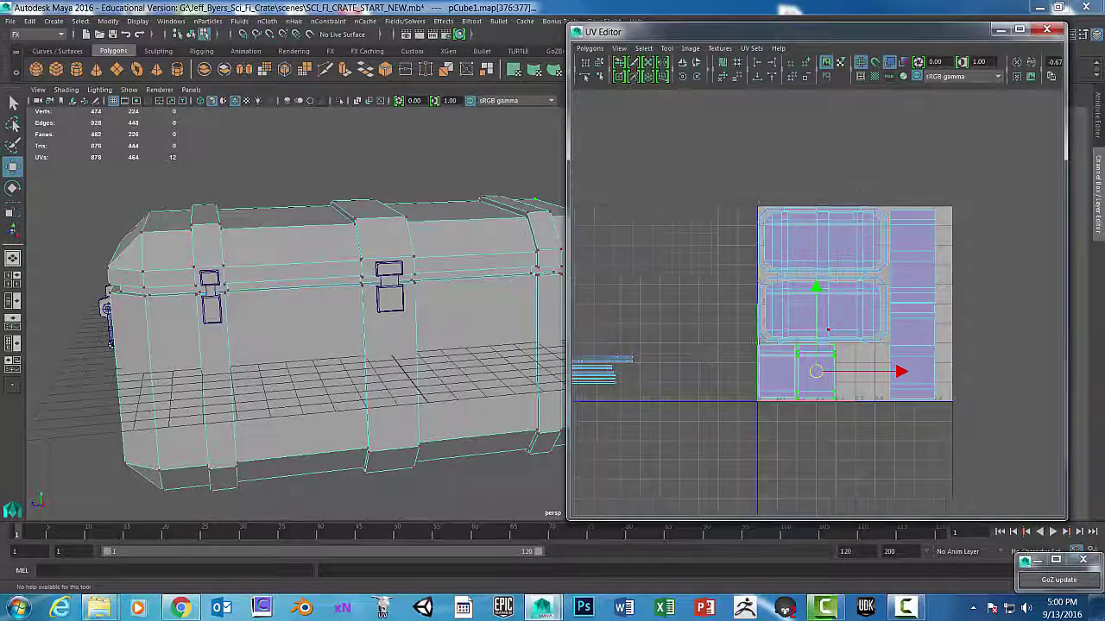
middle_click_drag(649, 350, 744, 334, "alt")
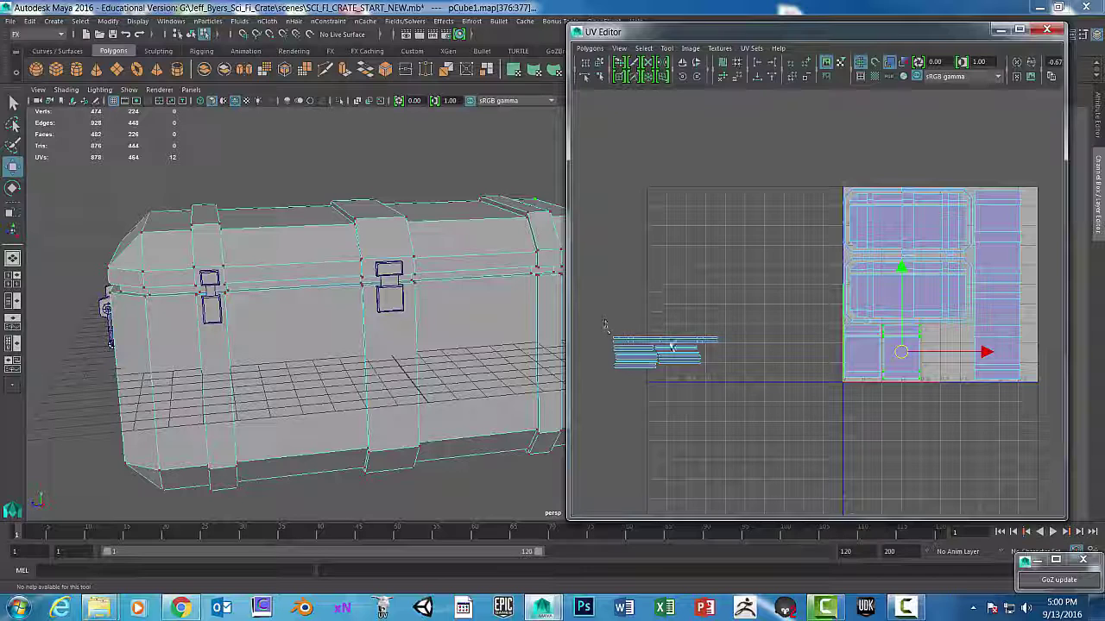
left_click_drag(603, 323, 962, 314)
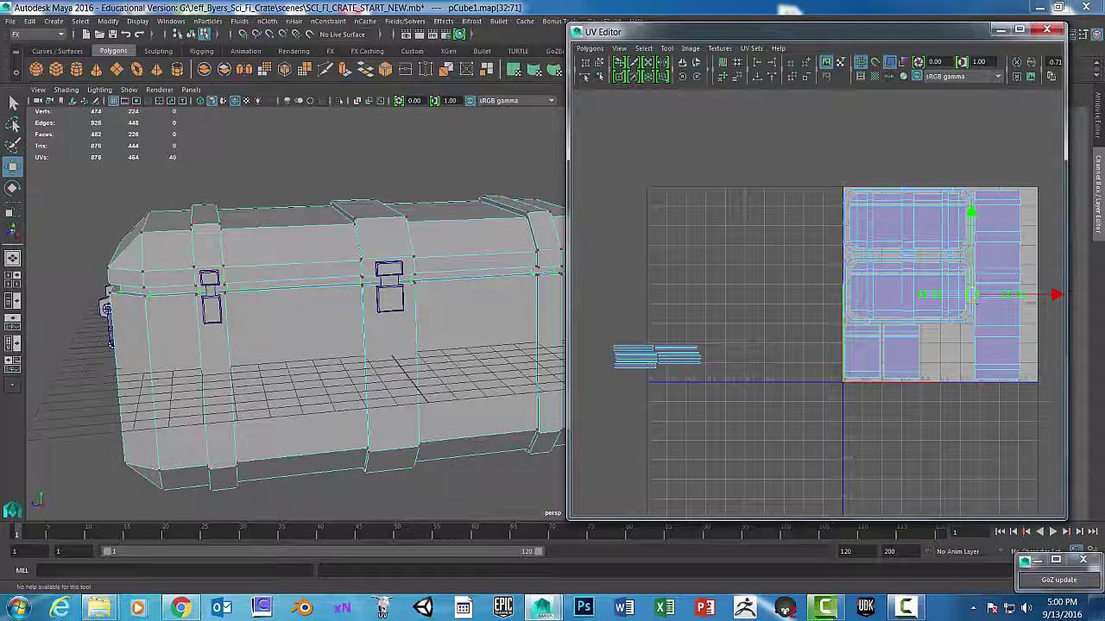
scroll(962, 315, "up", 2)
middle_click_drag(1010, 316, 740, 320, "alt")
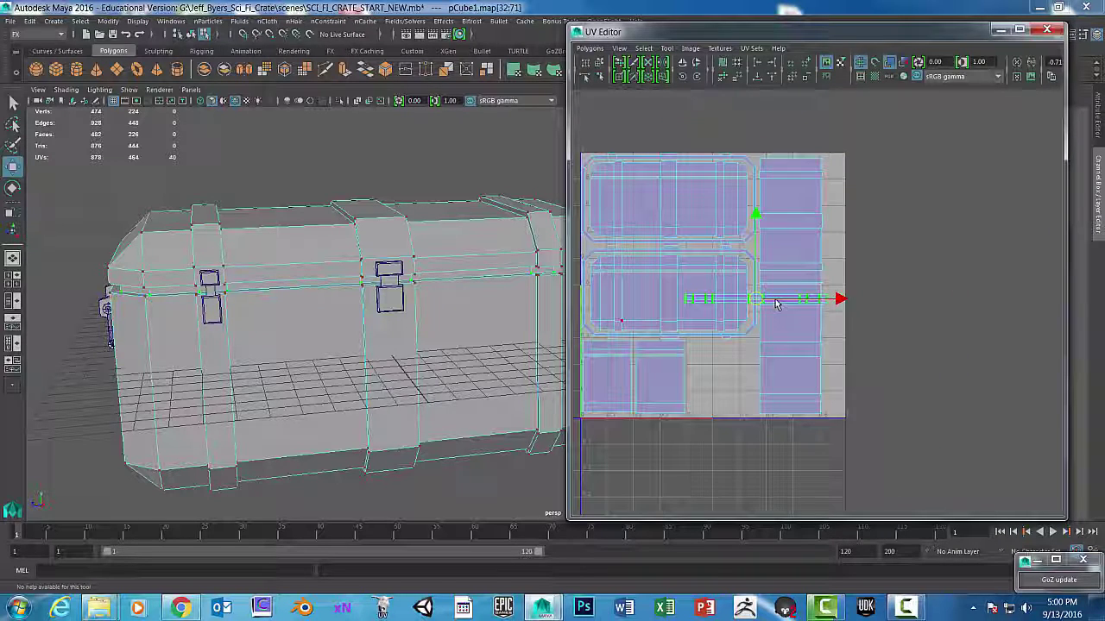
Rotate the long strips 90 degrees and place them along the tile's outer edge beside the vertical shells, undoing any extra rotation.
left_click(688, 76)
left_click_drag(756, 298, 834, 231)
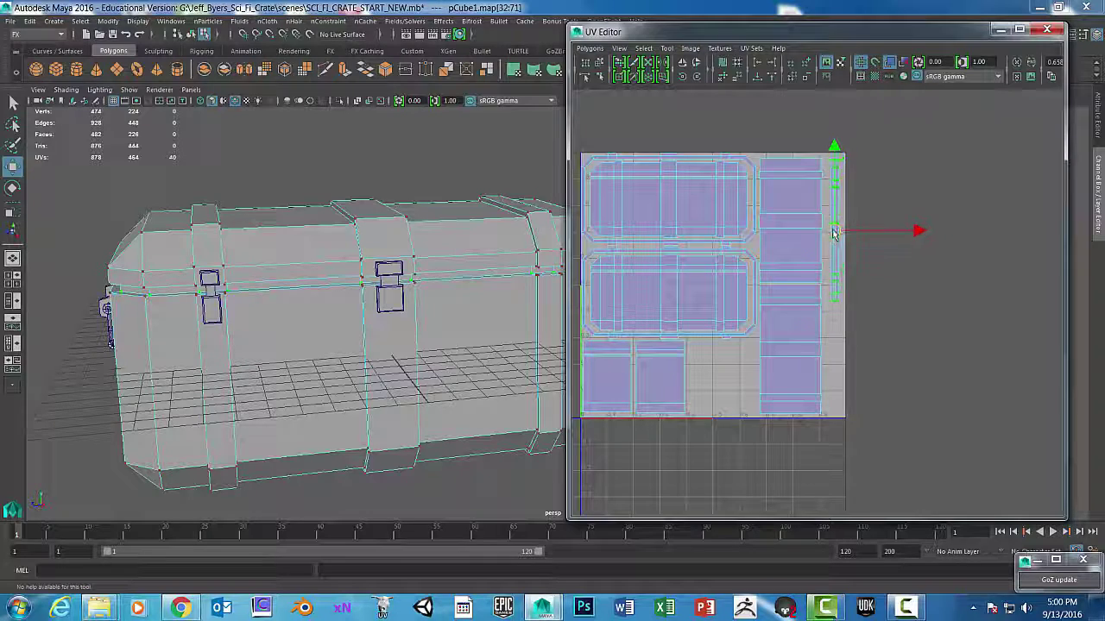
left_click(682, 77)
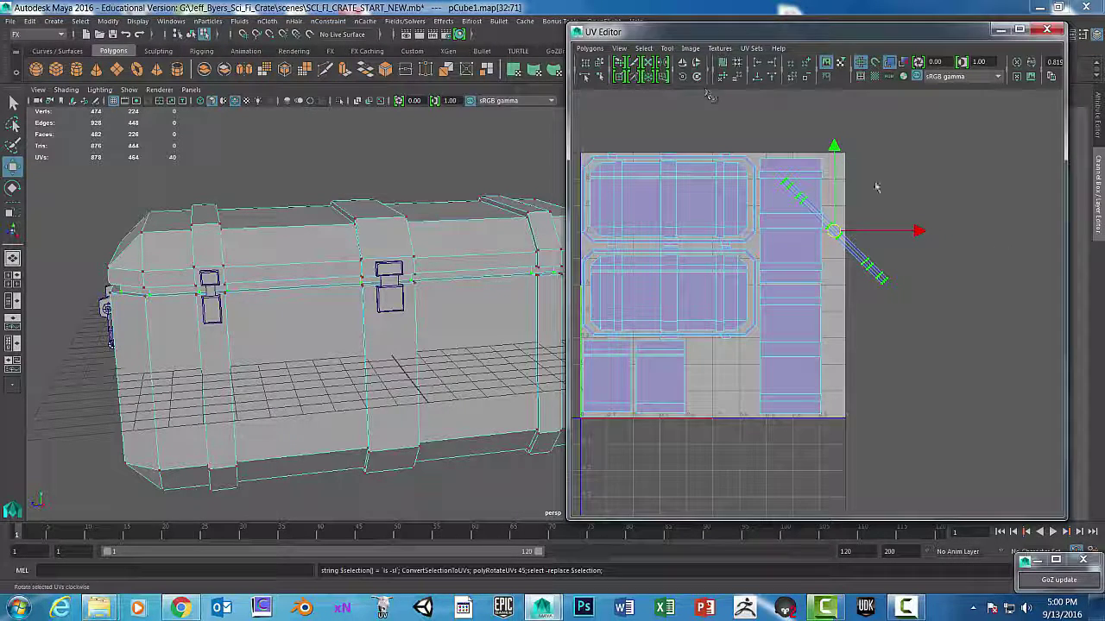
key("ctrl+z")
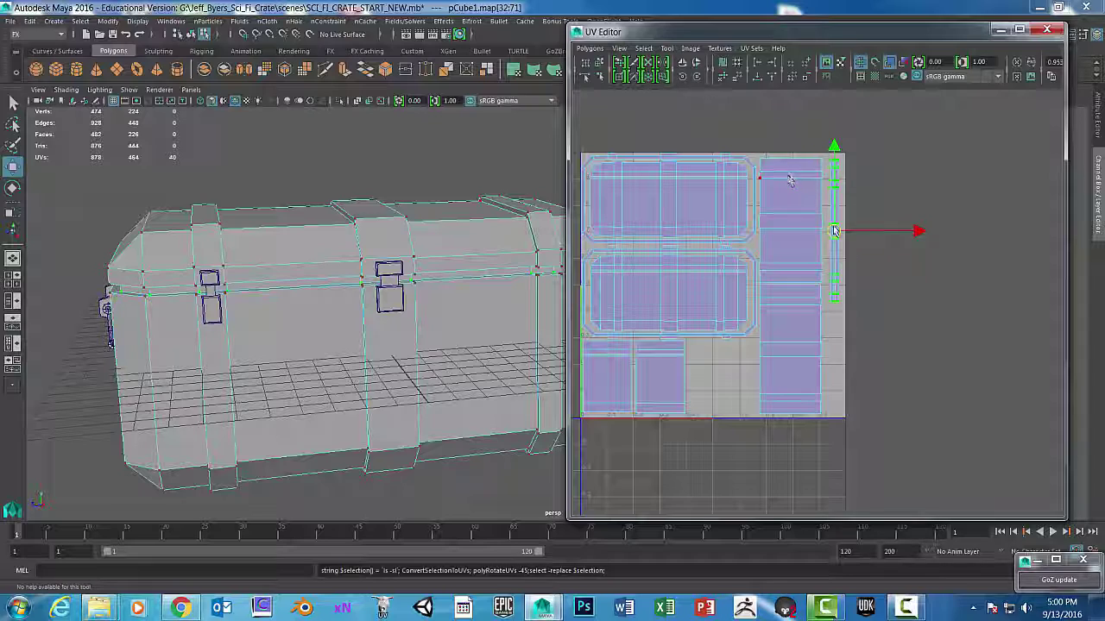
left_click_drag(831, 232, 833, 233)
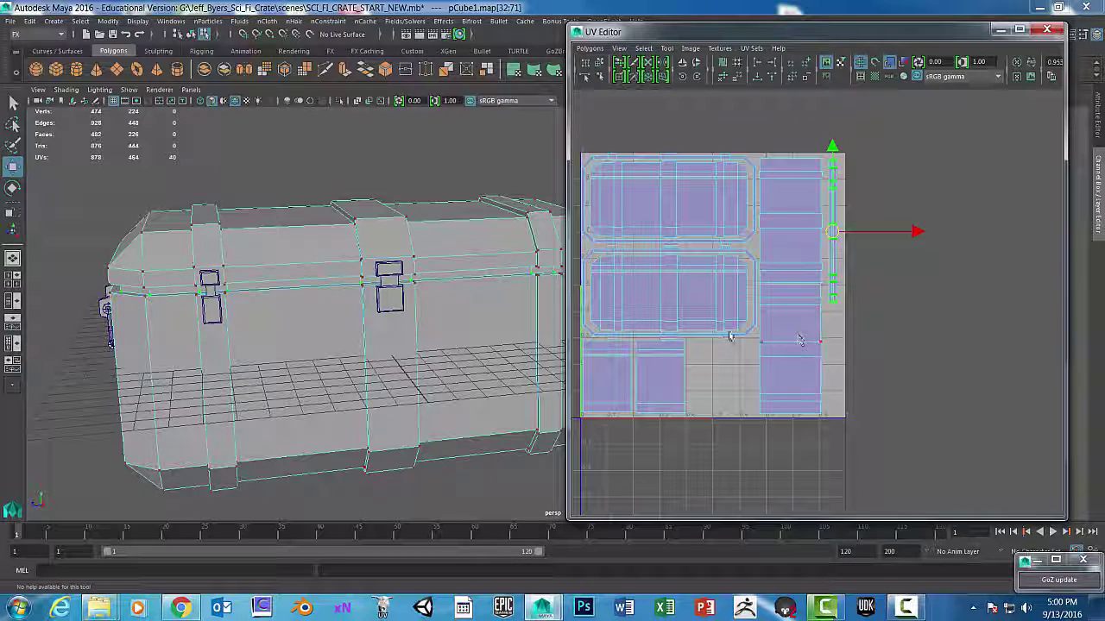
Select all the remaining short strip shells outside the tile and move them together to just below the tile.
middle_click_drag(729, 337, 1024, 296, "alt")
middle_click_drag(749, 282, 780, 267, "alt")
left_click_drag(599, 308, 769, 395)
right_click_drag(770, 395, 725, 382, "alt")
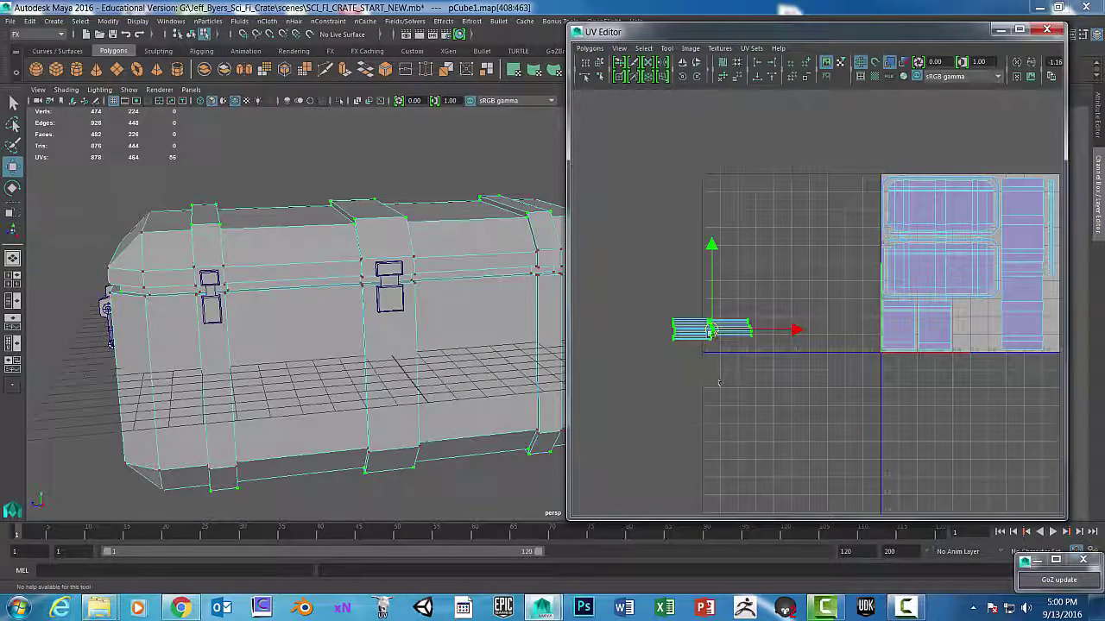
middle_click_drag(718, 382, 996, 431)
right_click_drag(996, 430, 679, 312, "alt")
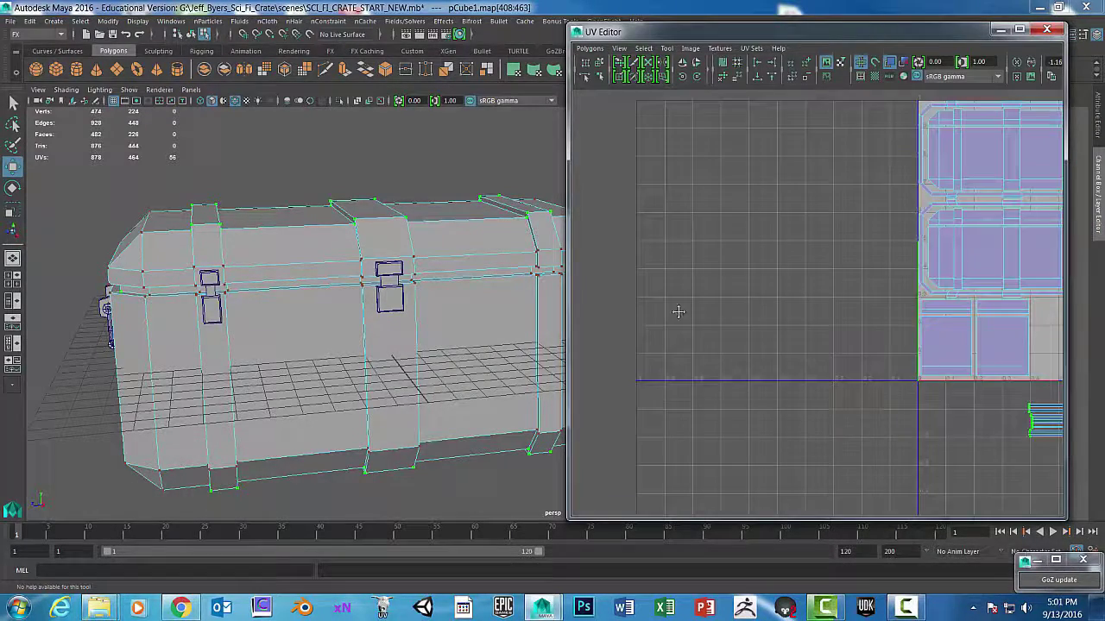
Select the first group of short strip shells and move it into the gap between the small end shells and the vertical shells.
middle_click_drag(992, 396, 685, 325, "alt")
right_click_drag(684, 331, 727, 361, "alt")
left_click_drag(672, 326, 760, 408)
right_click_drag(755, 357, 798, 459)
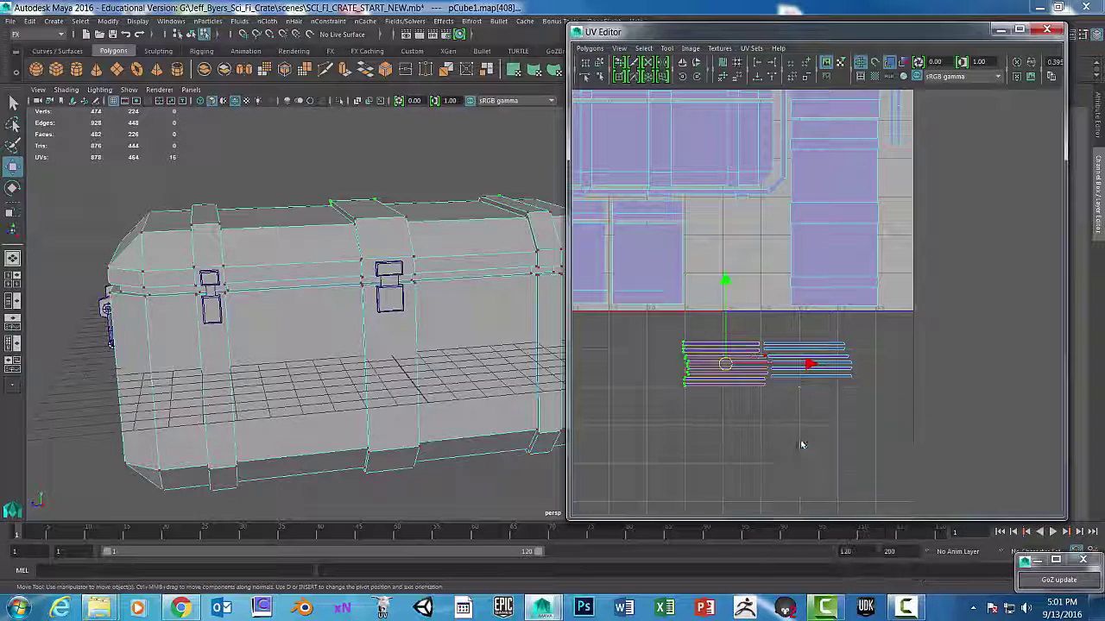
right_click_drag(699, 347, 763, 457)
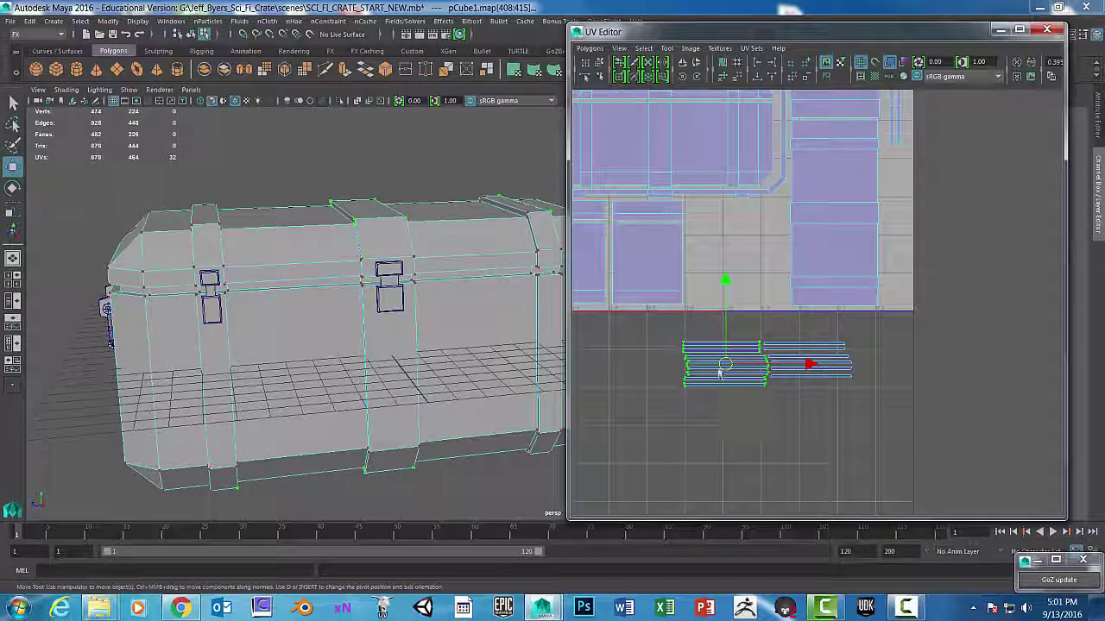
left_click_drag(719, 363, 747, 227)
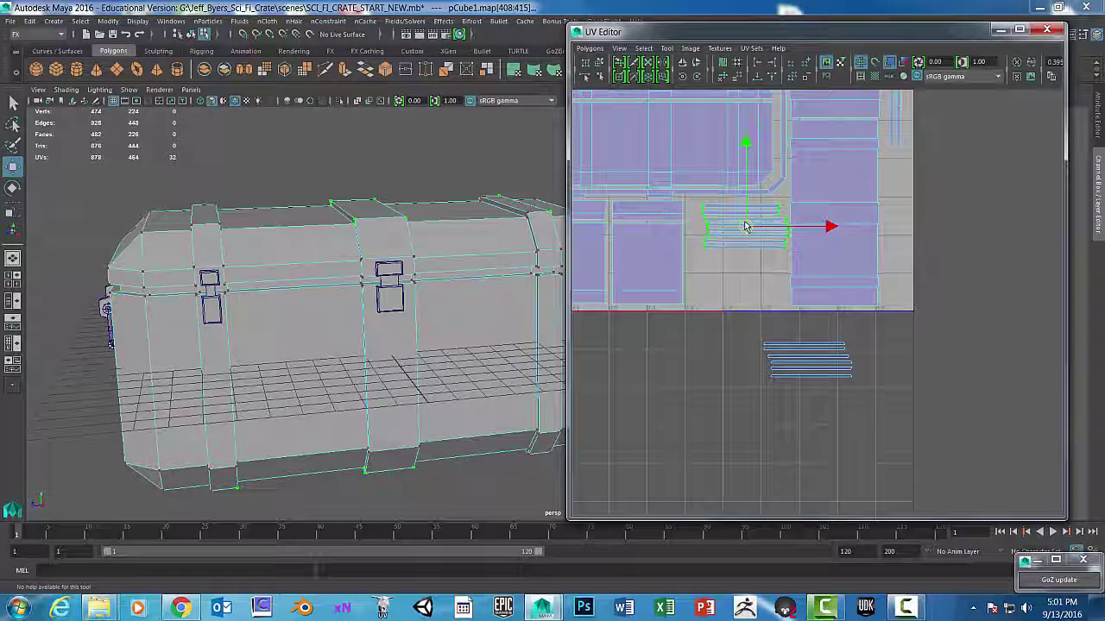
Move the other group of short strip shells into the same gap, directly below the first group.
left_click(767, 351)
middle_click_drag(767, 351, 729, 273)
scroll(774, 308, "up", 2)
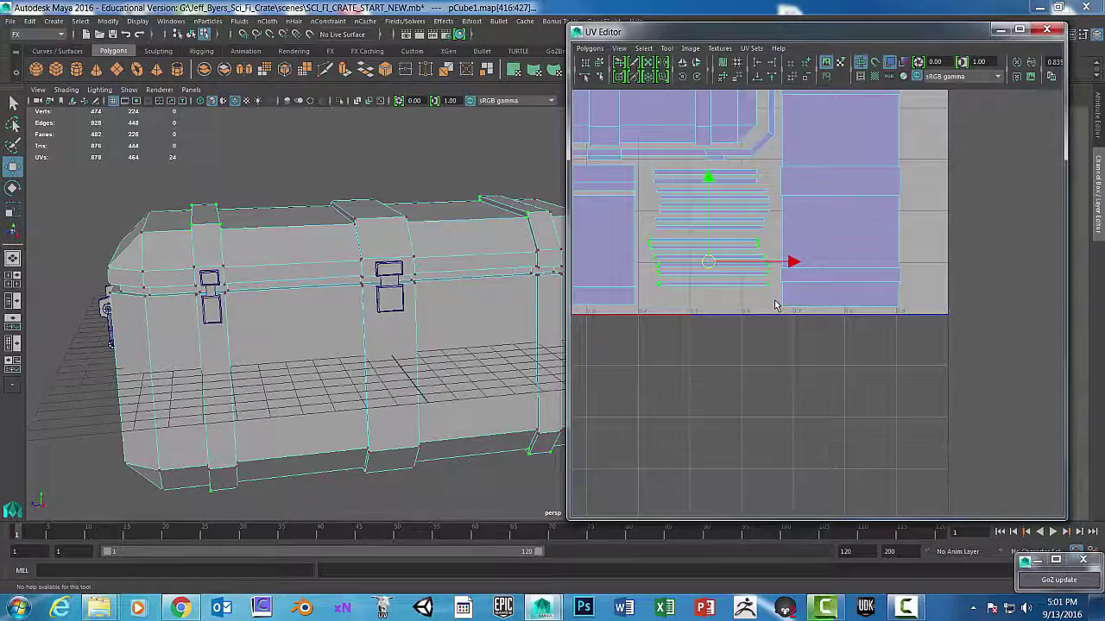
Switch the crate from UV component selection back to Object Mode.
scroll(773, 308, "down", 2)
scroll(774, 308, "down", 3)
scroll(762, 246, "up", 2)
scroll(757, 341, "down", 3)
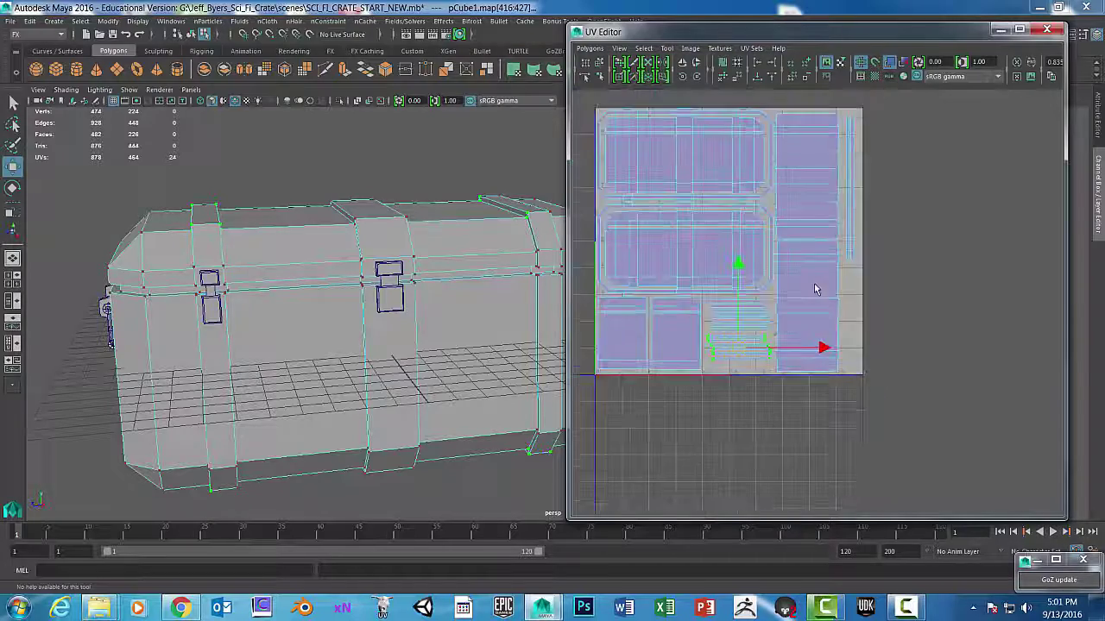
scroll(816, 315, "up", 2)
middle_click_drag(838, 308, 874, 316, "alt")
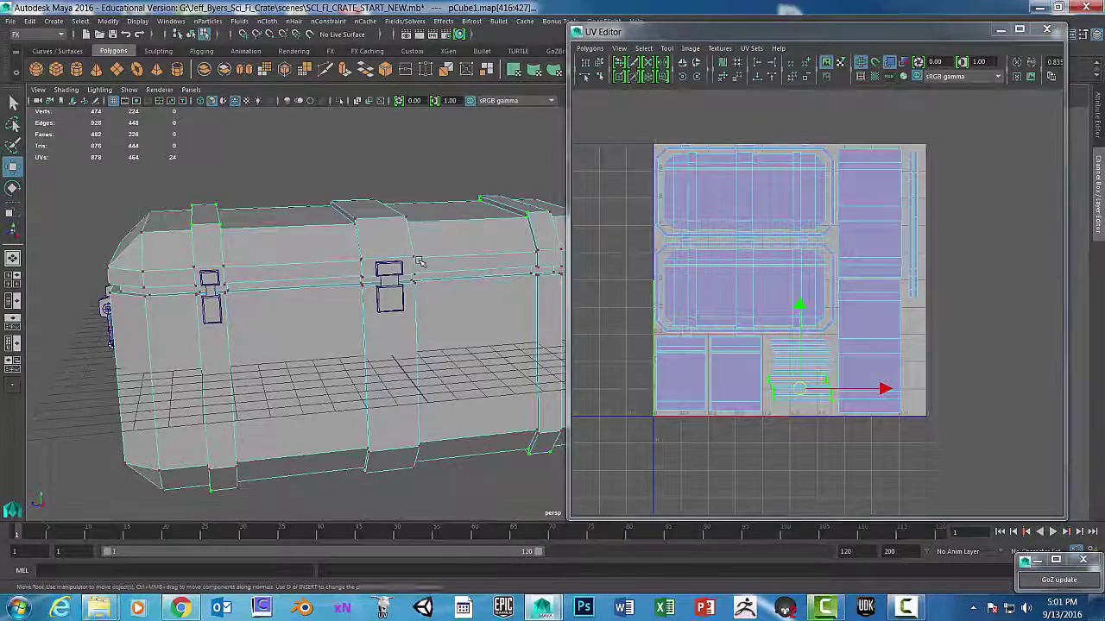
right_click_drag(419, 242, 405, 310)
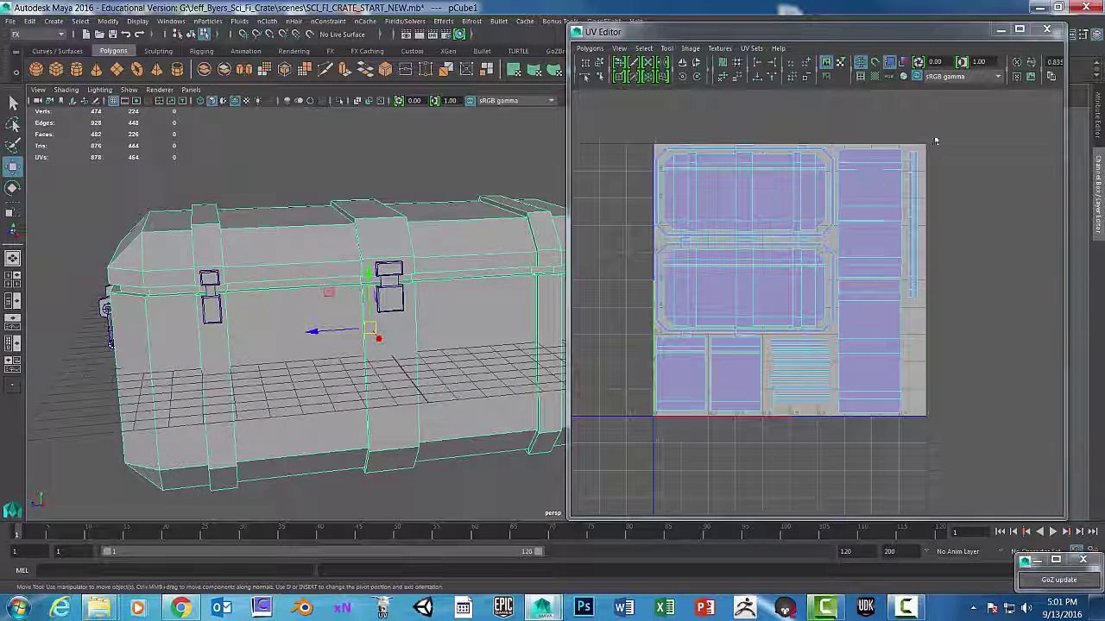
Display the checker pattern on the crate, examine the squares on its front, top and end for distortion, and turn the pattern off.
left_click(875, 77)
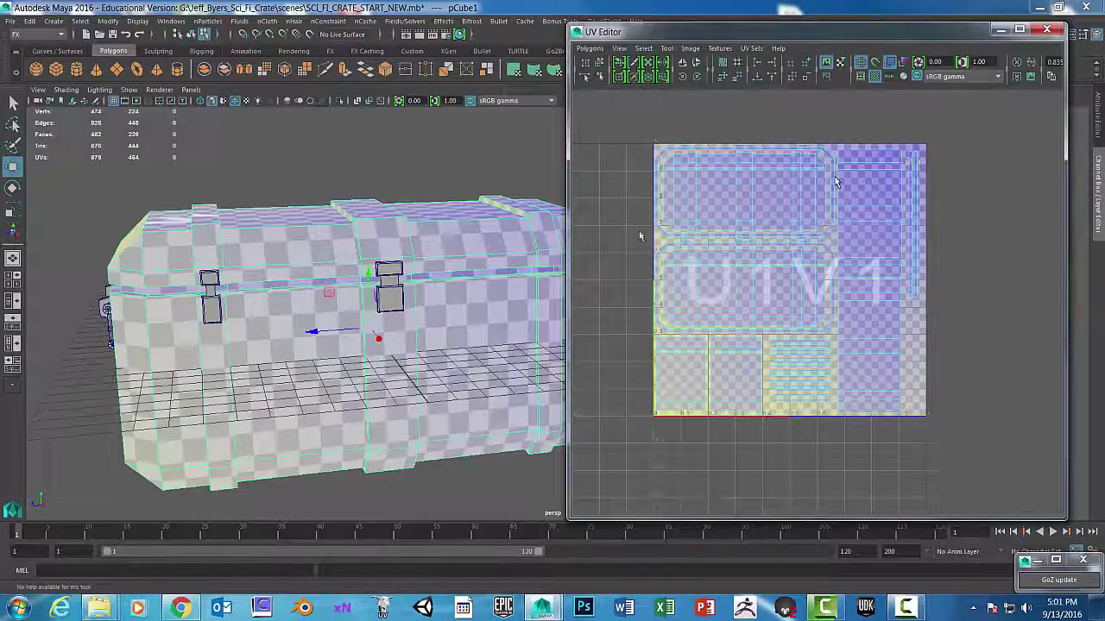
left_click_drag(503, 304, 488, 346, "alt")
right_click_drag(488, 345, 252, 299, "alt")
left_click_drag(436, 324, 271, 334, "alt")
middle_click_drag(271, 324, 130, 326, "alt")
left_click_drag(321, 332, 398, 361, "alt")
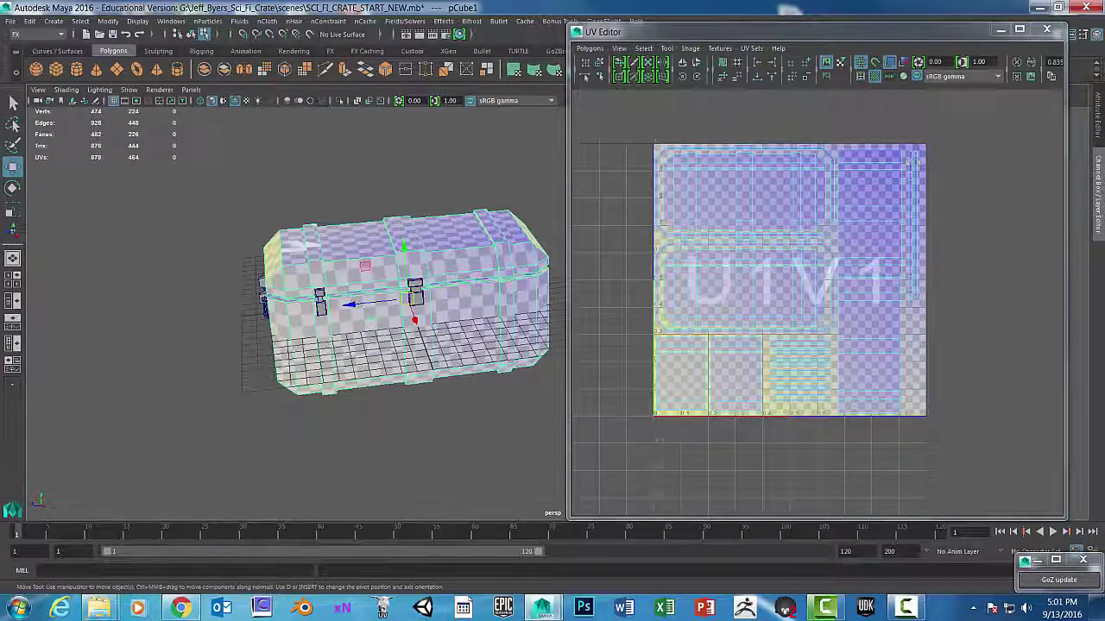
left_click_drag(474, 301, 302, 323, "alt")
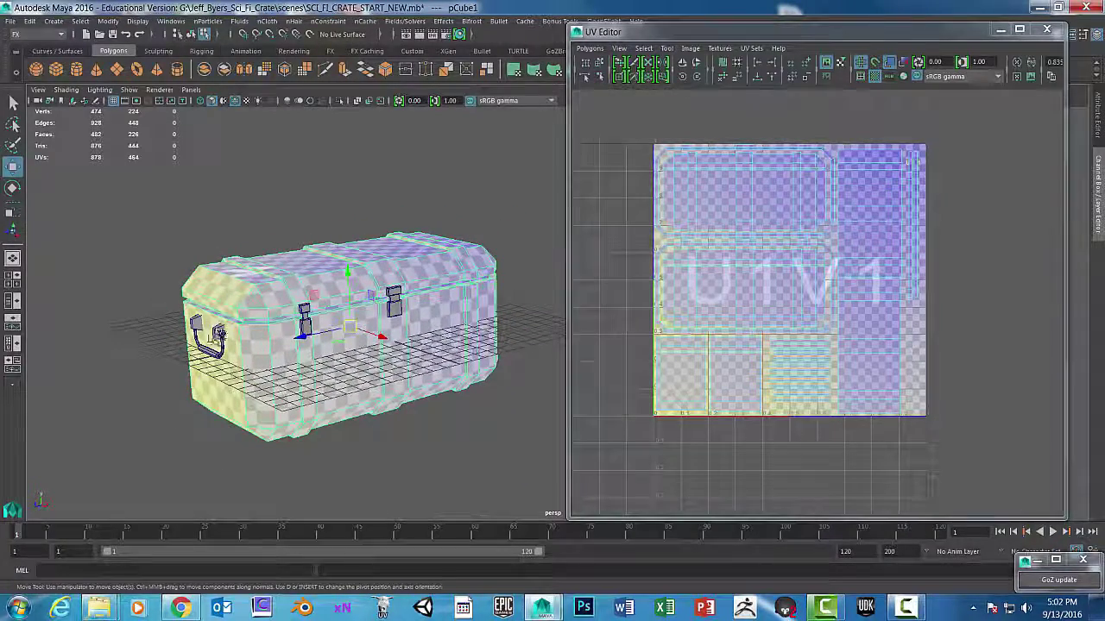
middle_click_drag(379, 367, 400, 377, "alt")
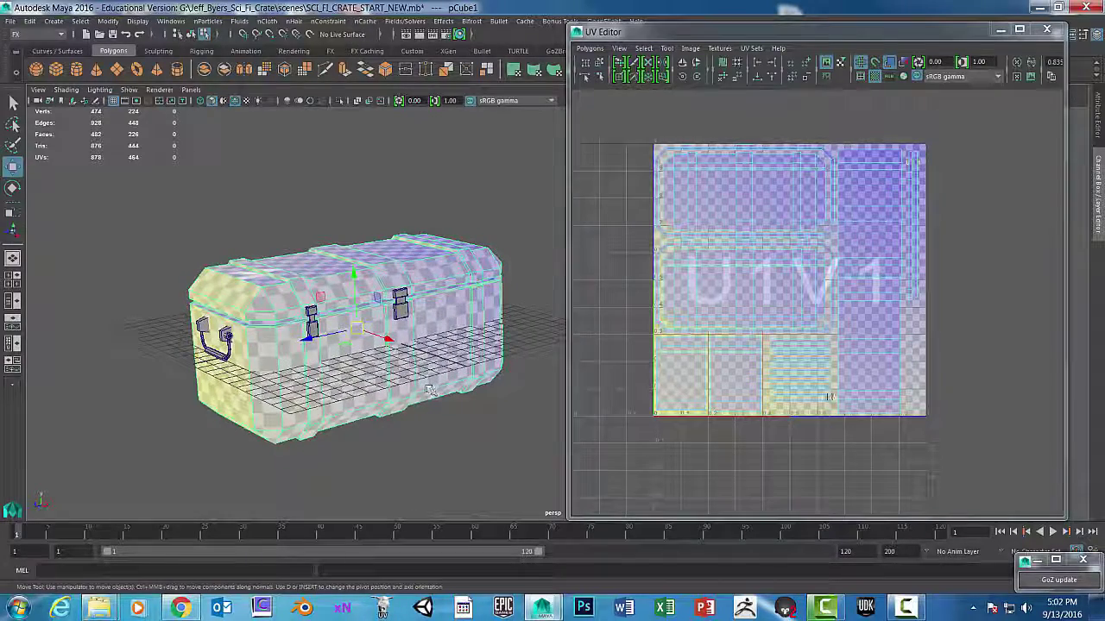
scroll(845, 247, "up", 1)
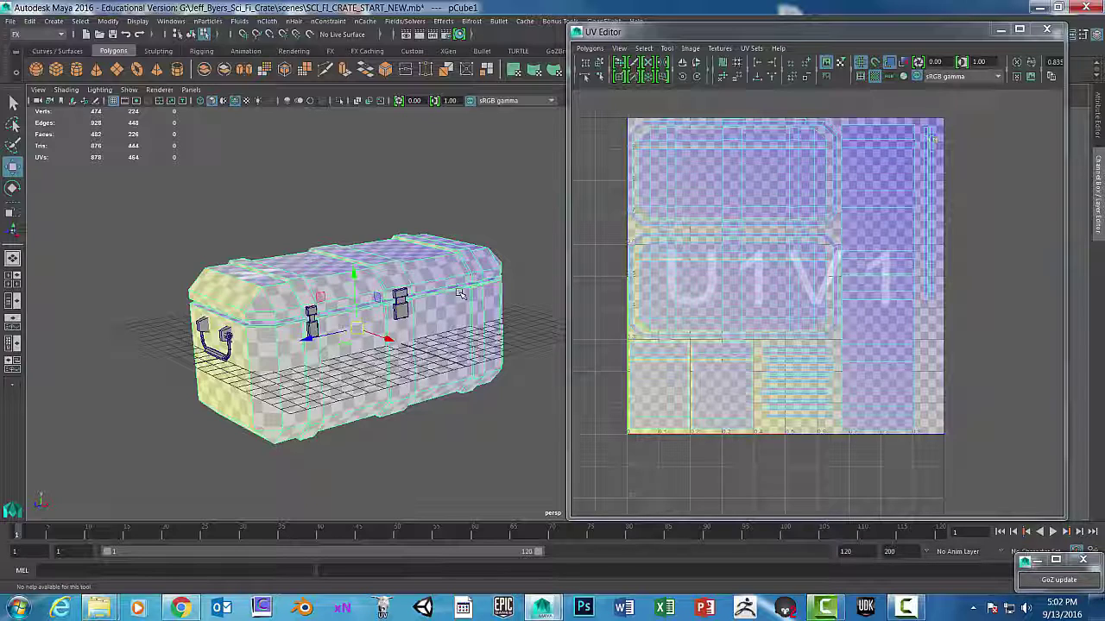
left_click(874, 76)
Select all the short strip shells in UV mode and move them out of the tile to just below its lower edge.
scroll(927, 290, "up", 4)
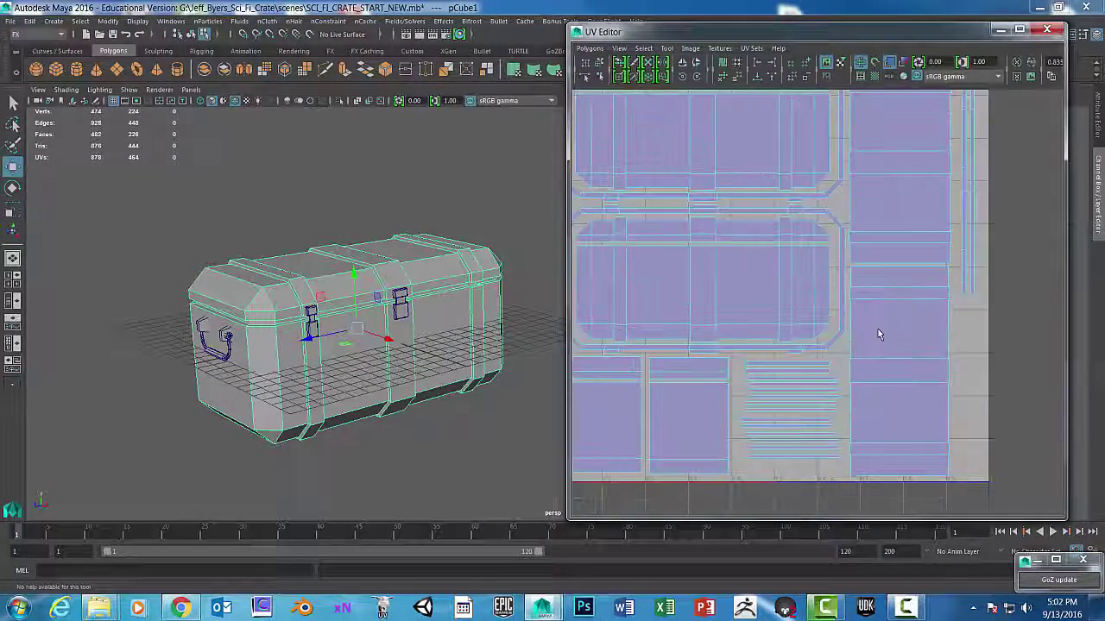
scroll(889, 293, "up", 5)
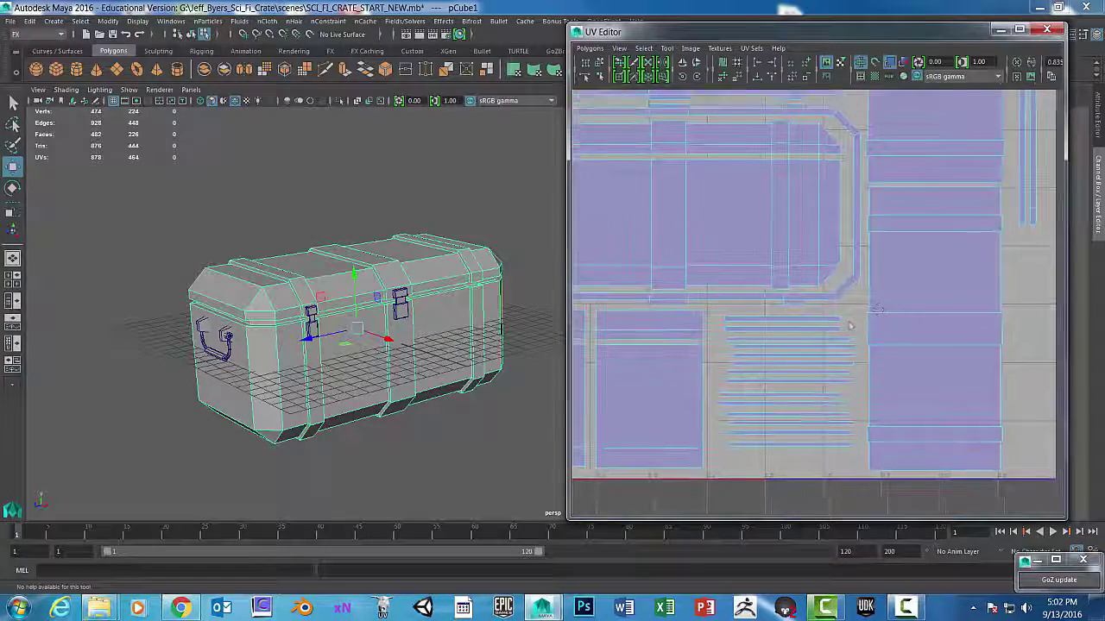
scroll(842, 326, "down", 4)
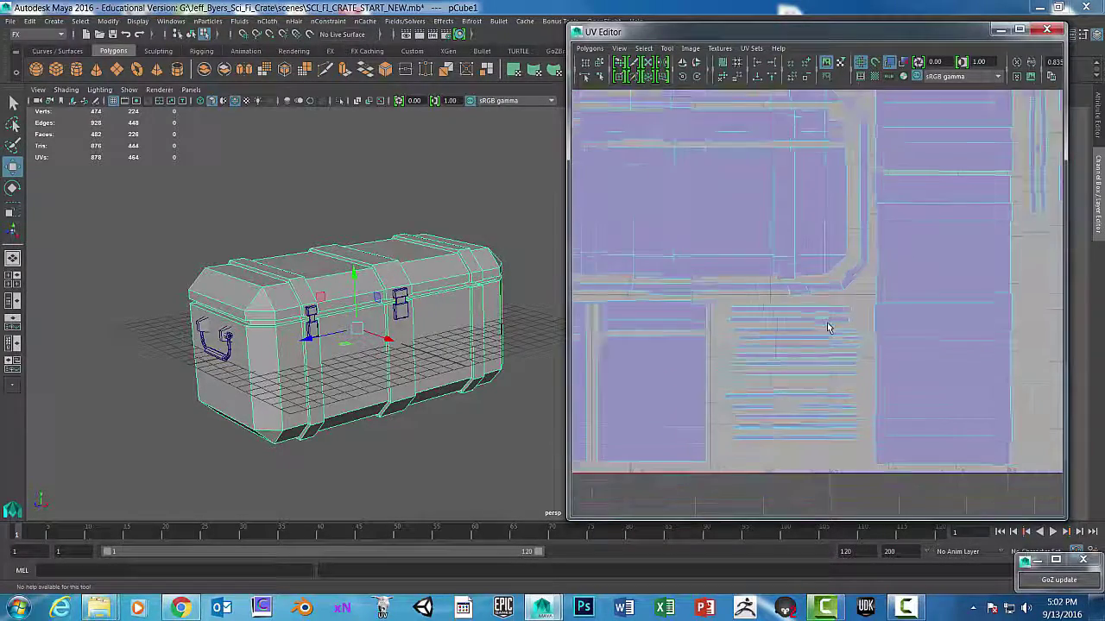
scroll(832, 327, "down", 2)
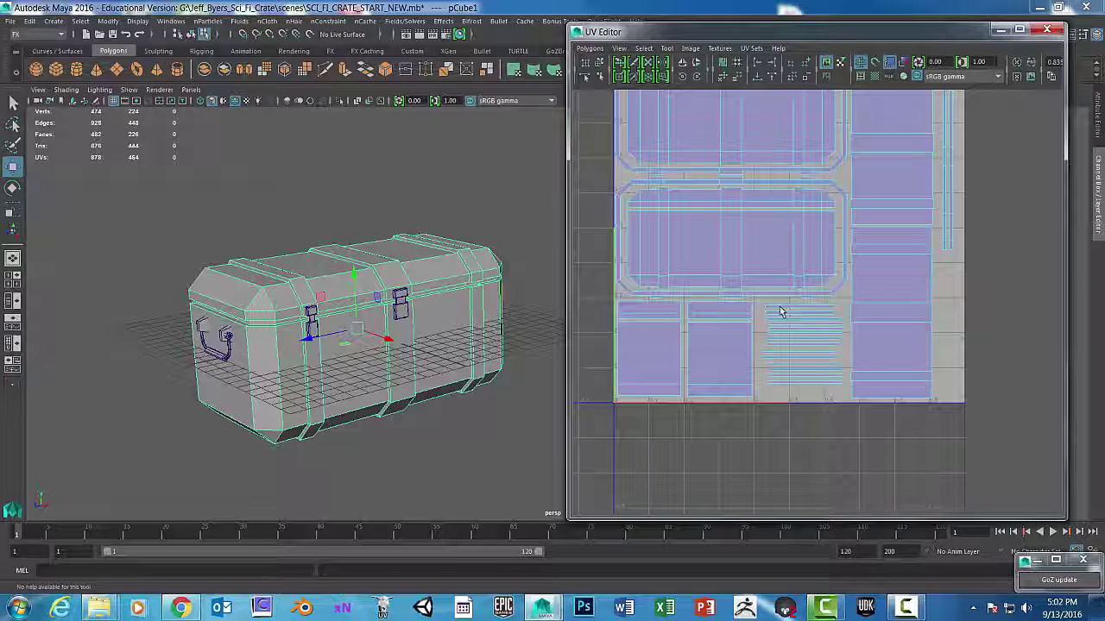
right_click_drag(780, 311, 827, 308)
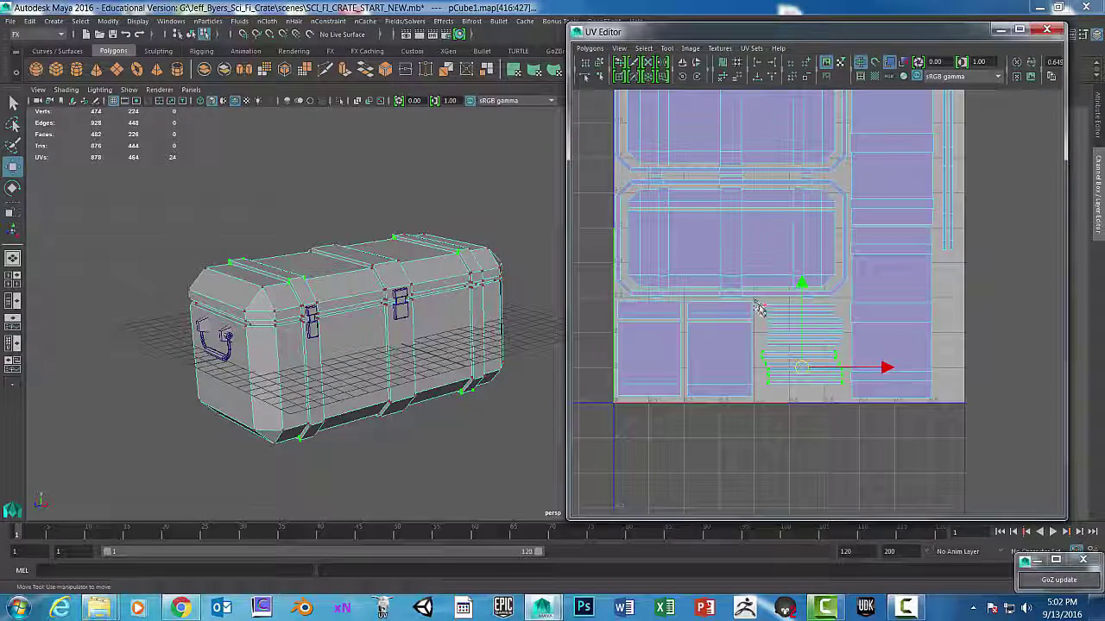
left_click_drag(846, 412, 846, 412)
left_click_drag(802, 366, 798, 462)
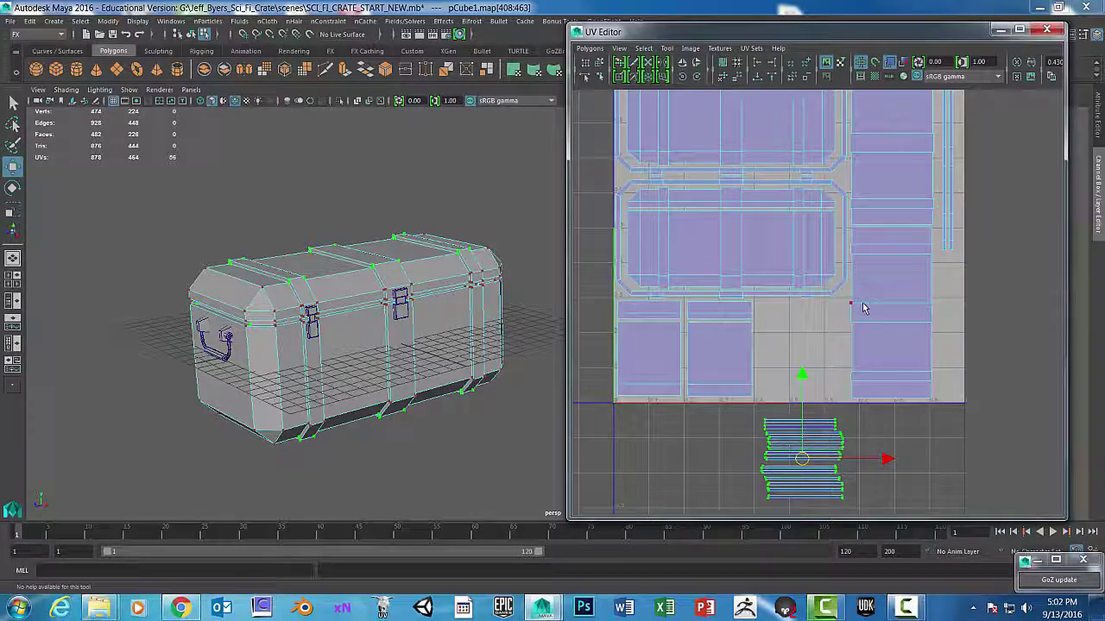
Select the two long thin strip shells beside the vertical panel shells and move them outside the tile's right edge.
middle_click_drag(861, 306, 735, 400, "alt")
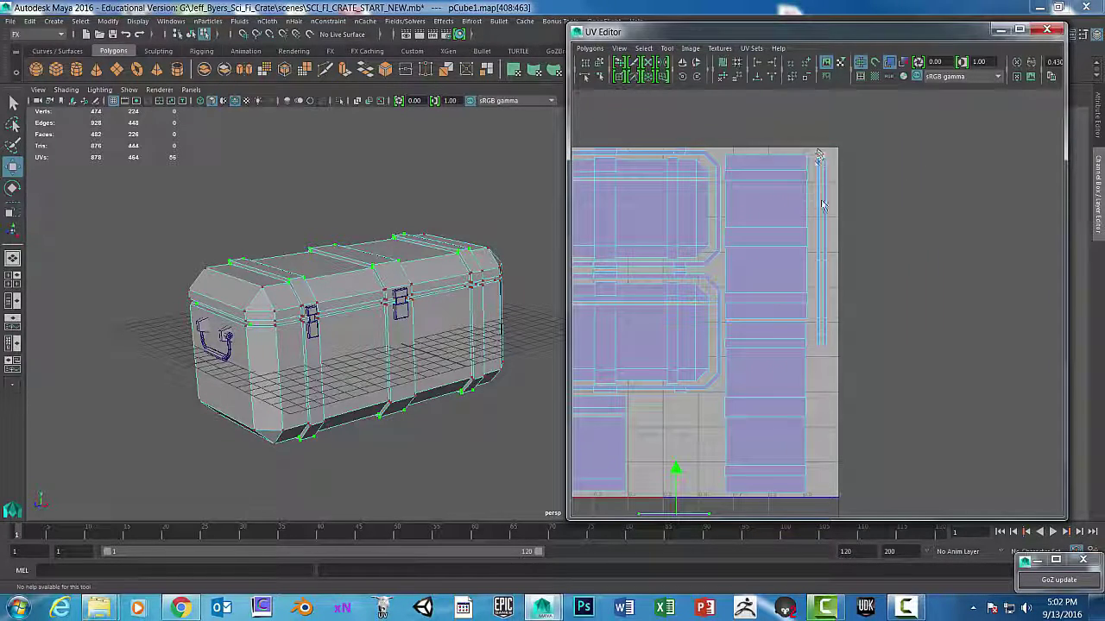
left_click_drag(815, 149, 844, 354)
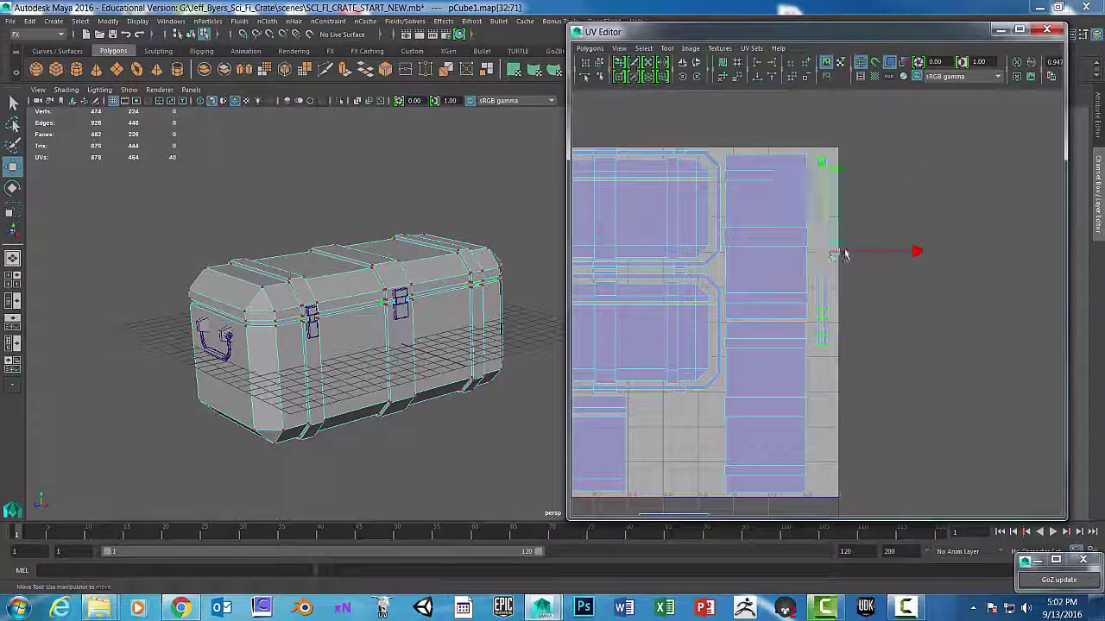
left_click_drag(844, 254, 893, 253)
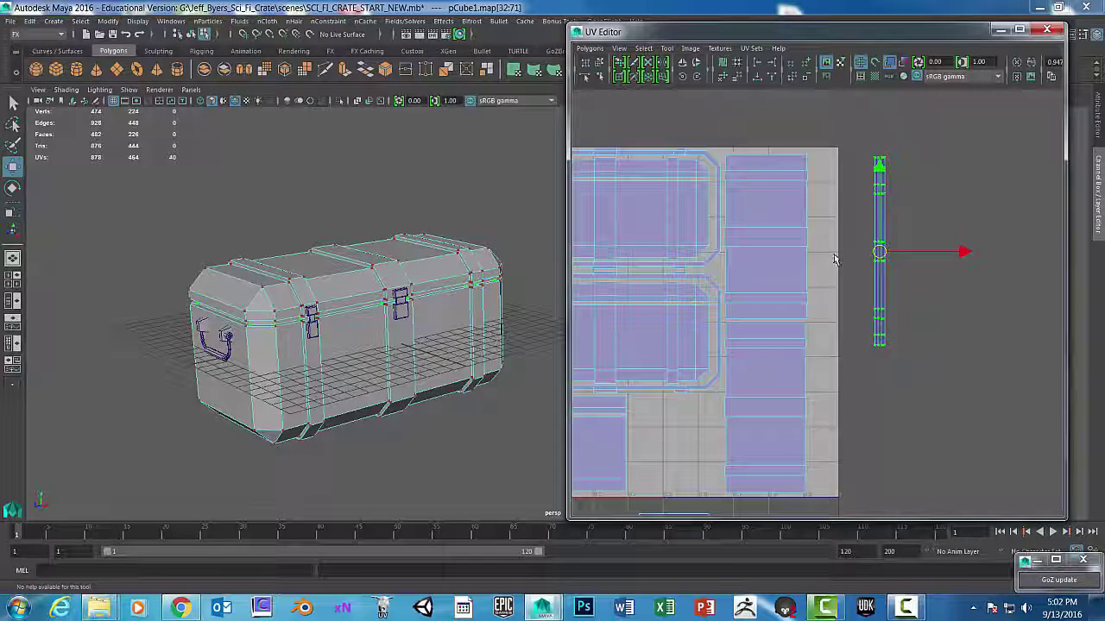
middle_click_drag(834, 259, 892, 227, "alt")
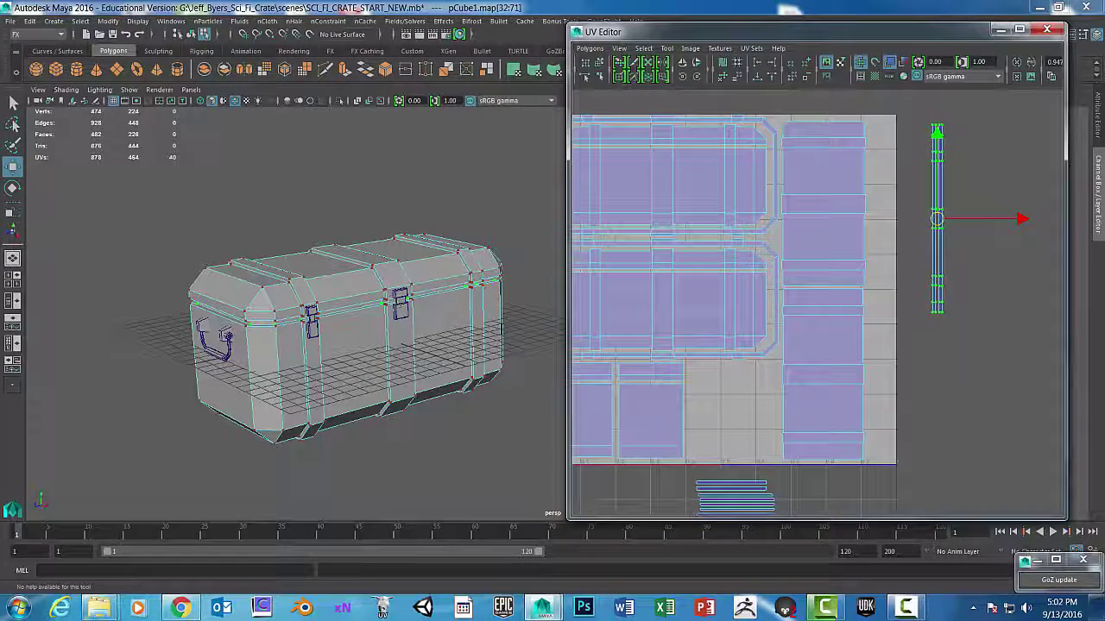
Select the middle front latch's upper plate in Object Mode to view its UVs, and reselect the crate body.
right_click_drag(398, 295, 374, 321)
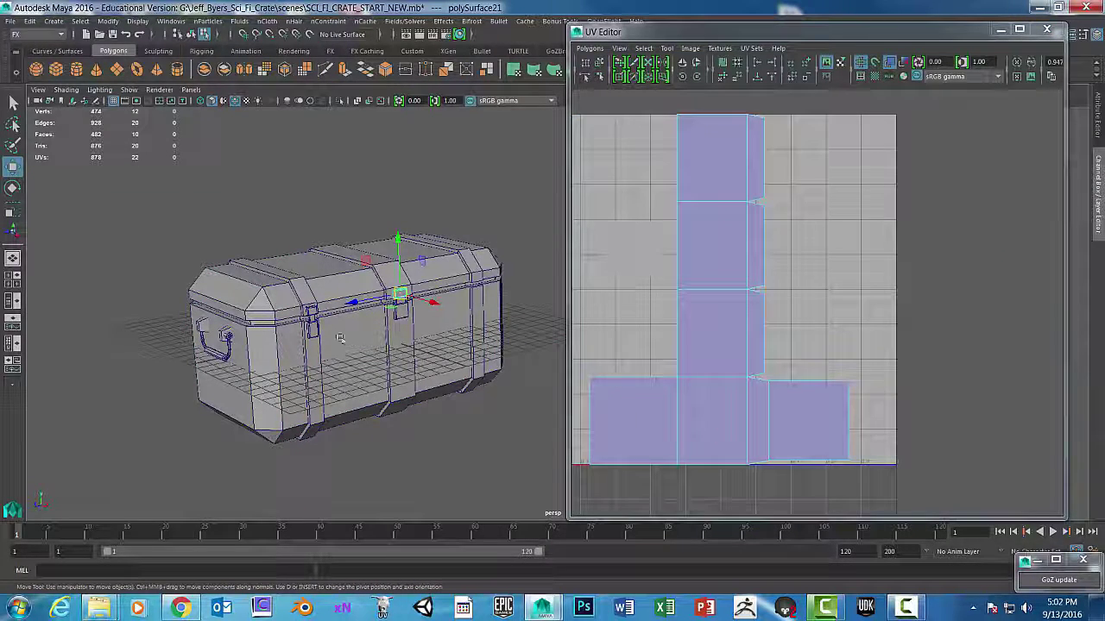
left_click(287, 294)
right_click_drag(287, 294, 278, 308)
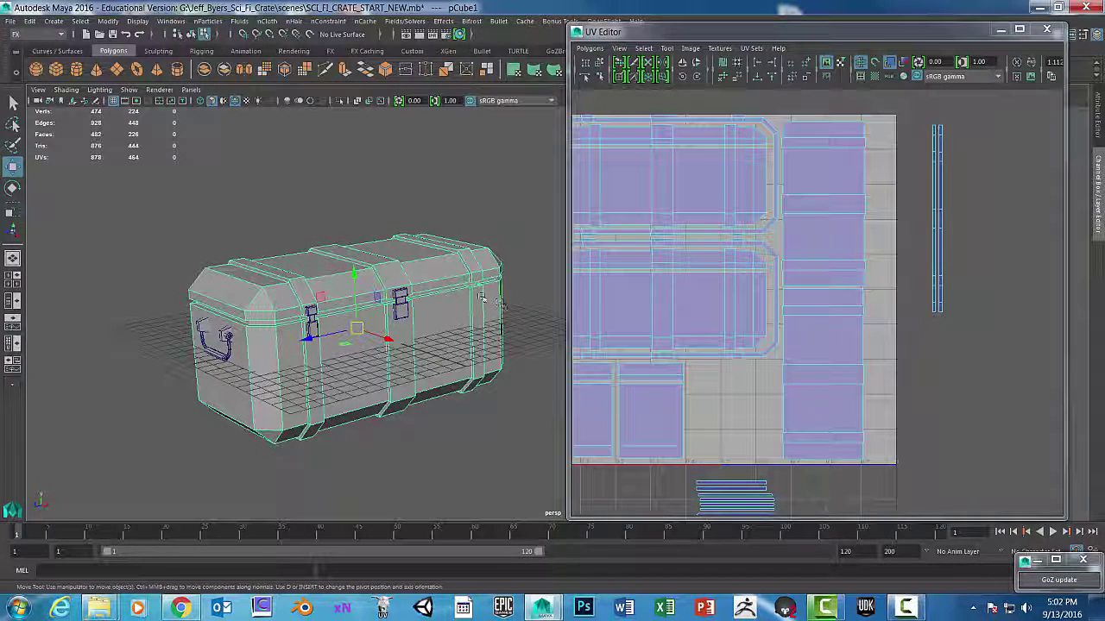
Shift the UV Editor window slightly away from the viewport and deselect the crate.
scroll(496, 302, "up", 3)
middle_click_drag(417, 327, 485, 306, "alt")
scroll(485, 306, "up", 2)
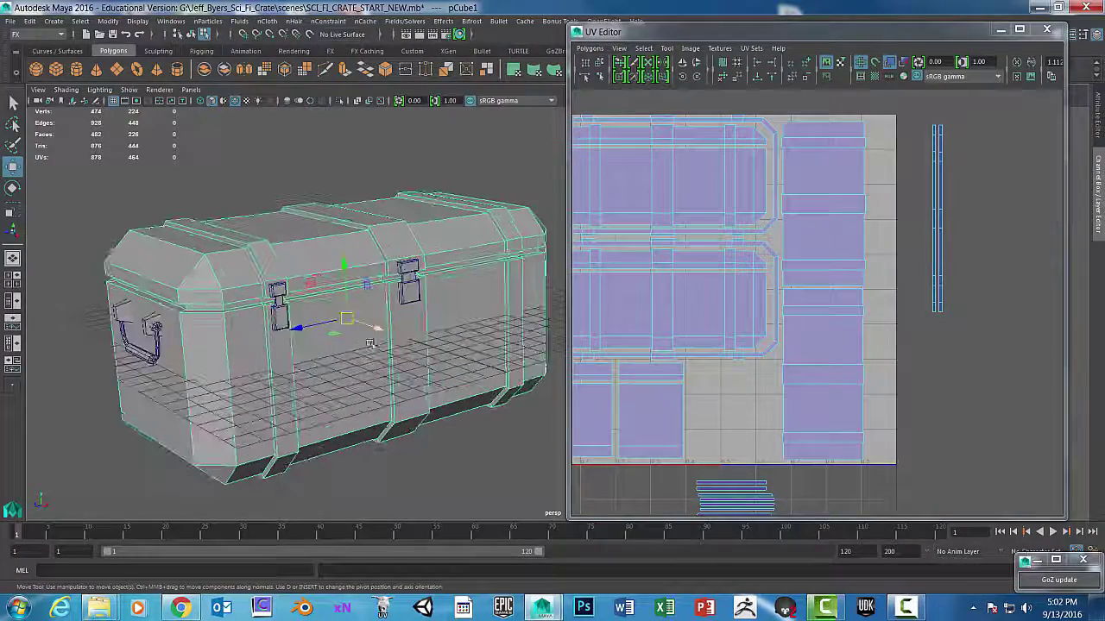
left_click_drag(369, 344, 181, 257, "alt")
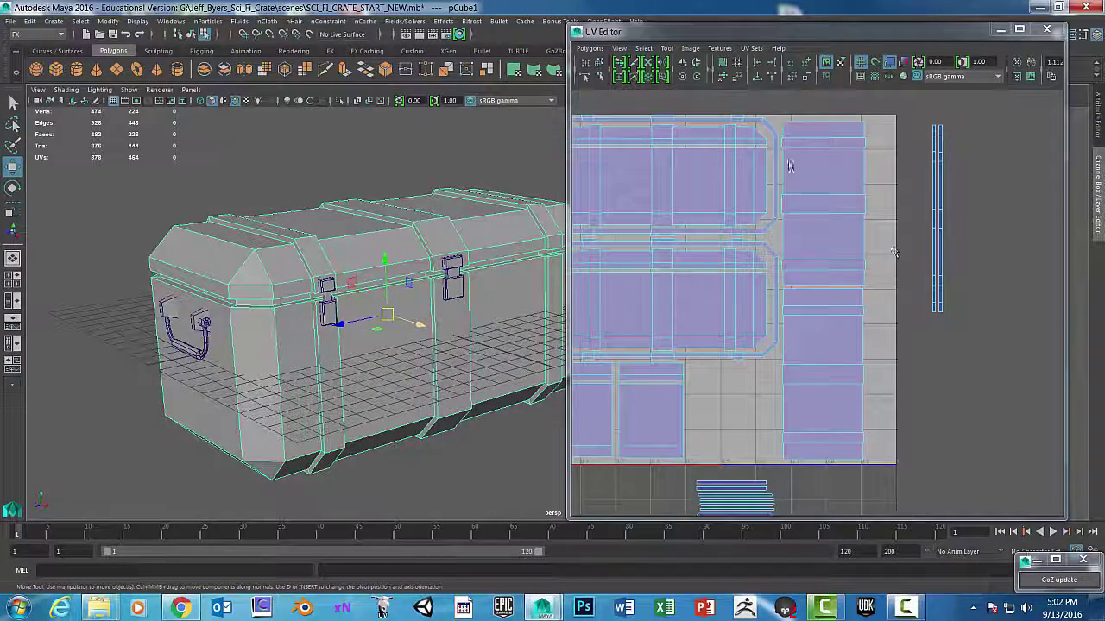
key("f")
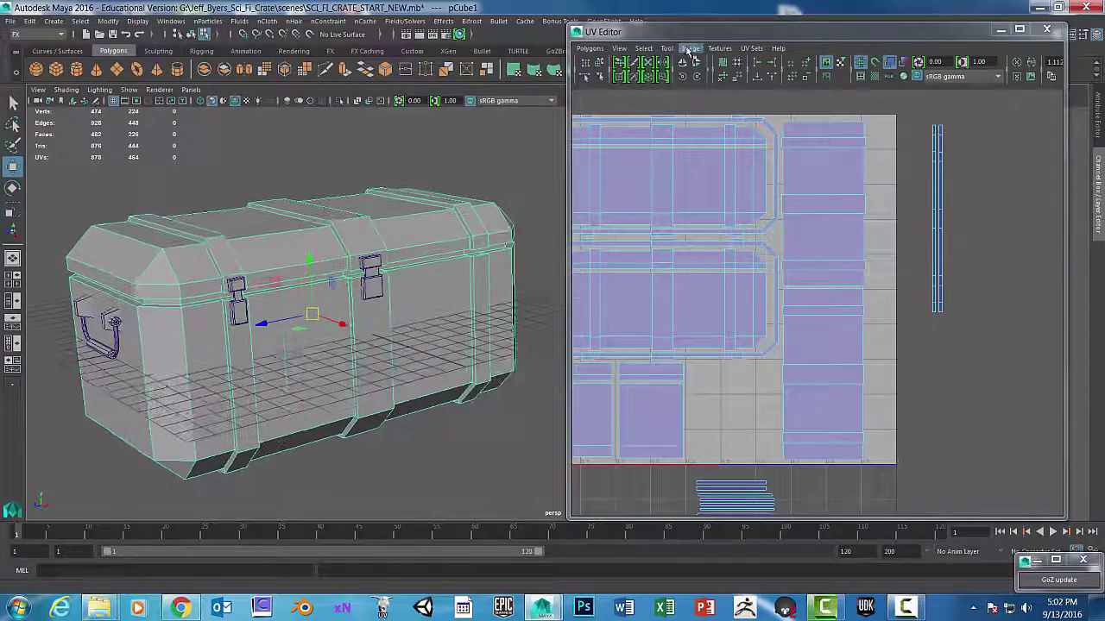
left_click_drag(690, 32, 702, 31)
left_click(250, 183)
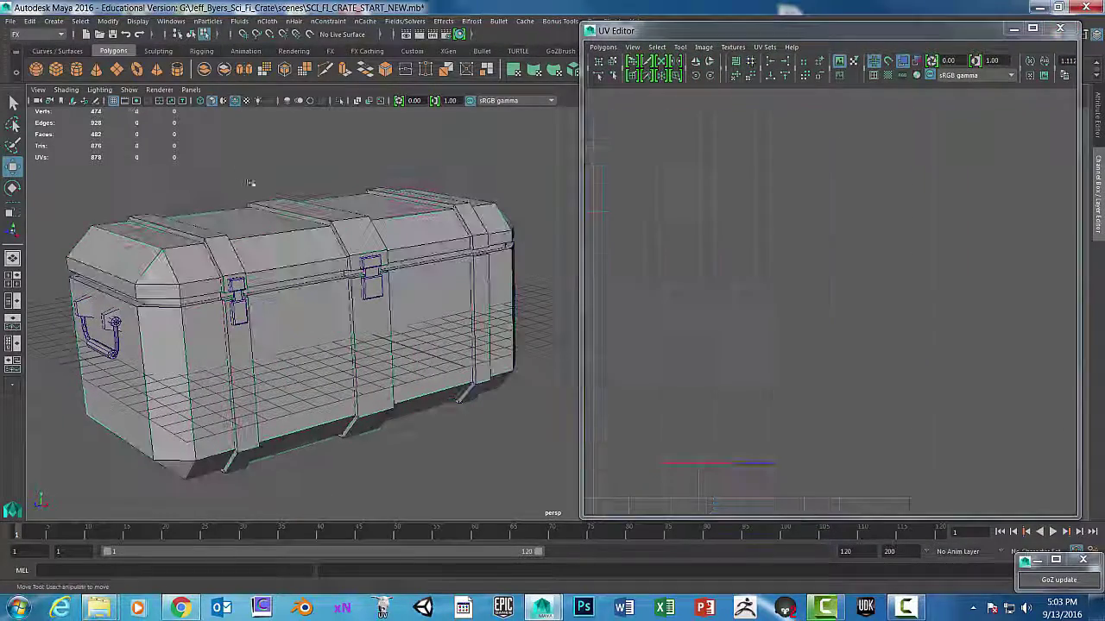
Save the scene under the new name SCI_FI_CRATE_START_NEW_UV_Mapping_01.mb in the scenes folder.
left_click(9, 21)
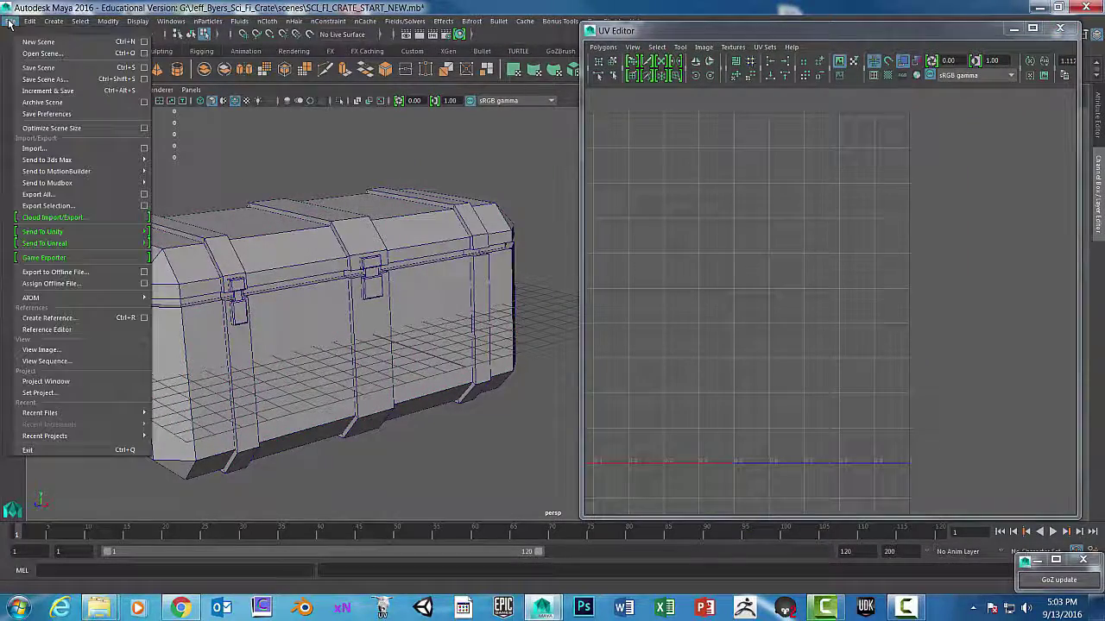
left_click(41, 79)
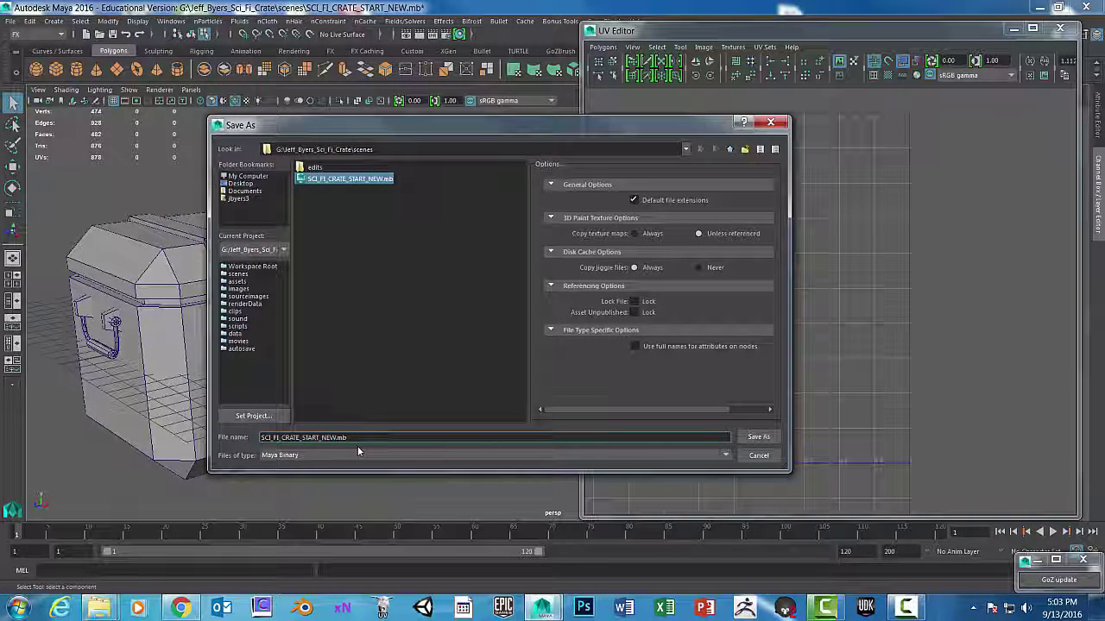
type("_")
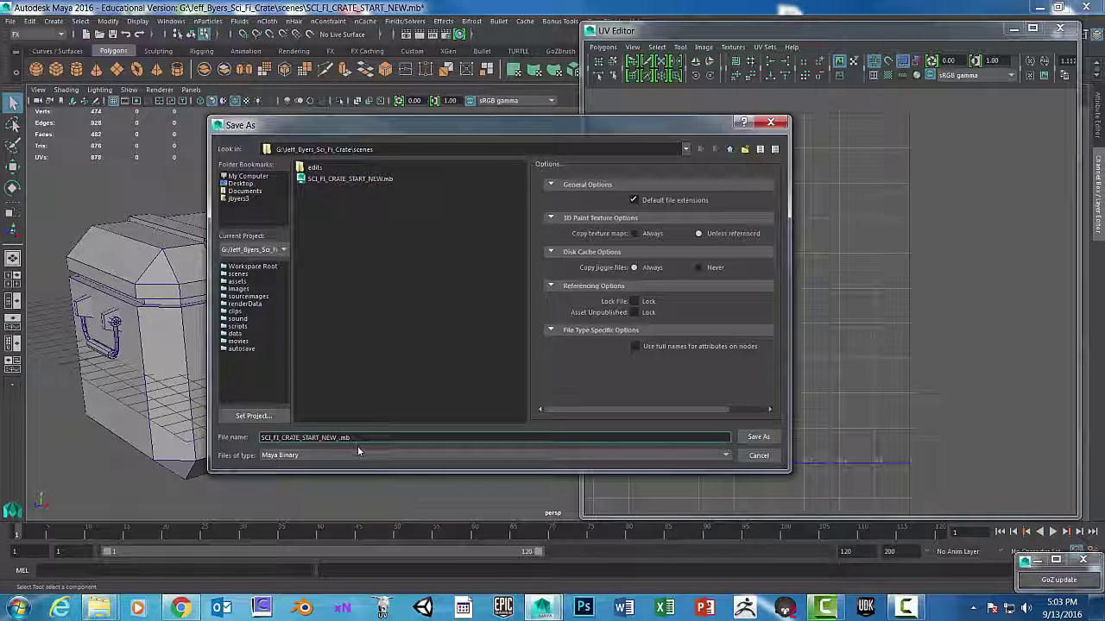
type("uv_mAPPING")
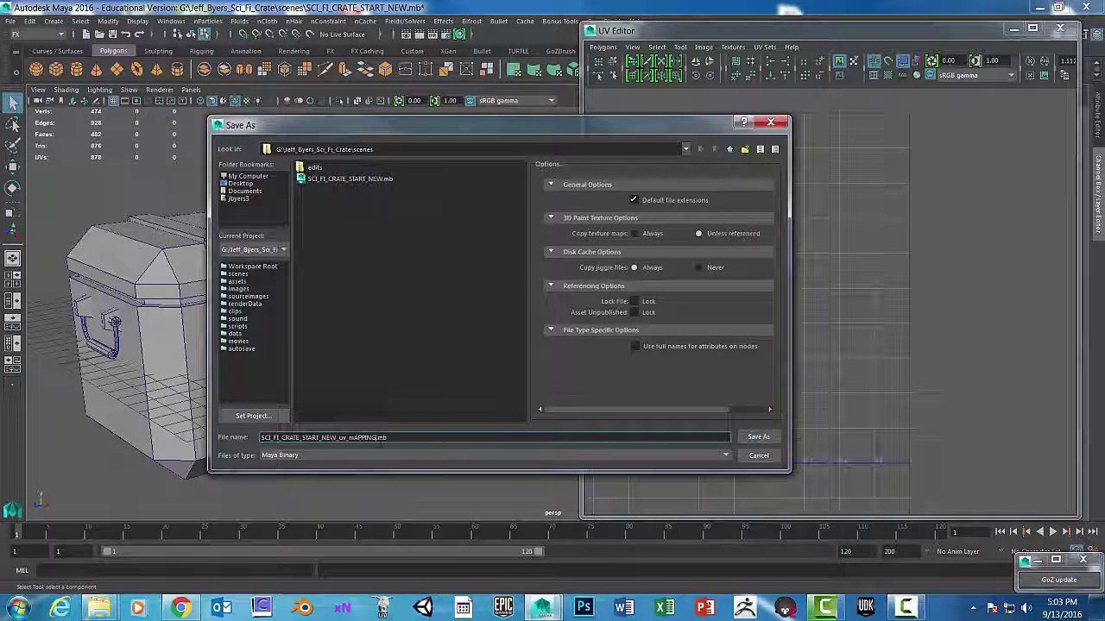
key("BackSpace")
key("BackSpace")
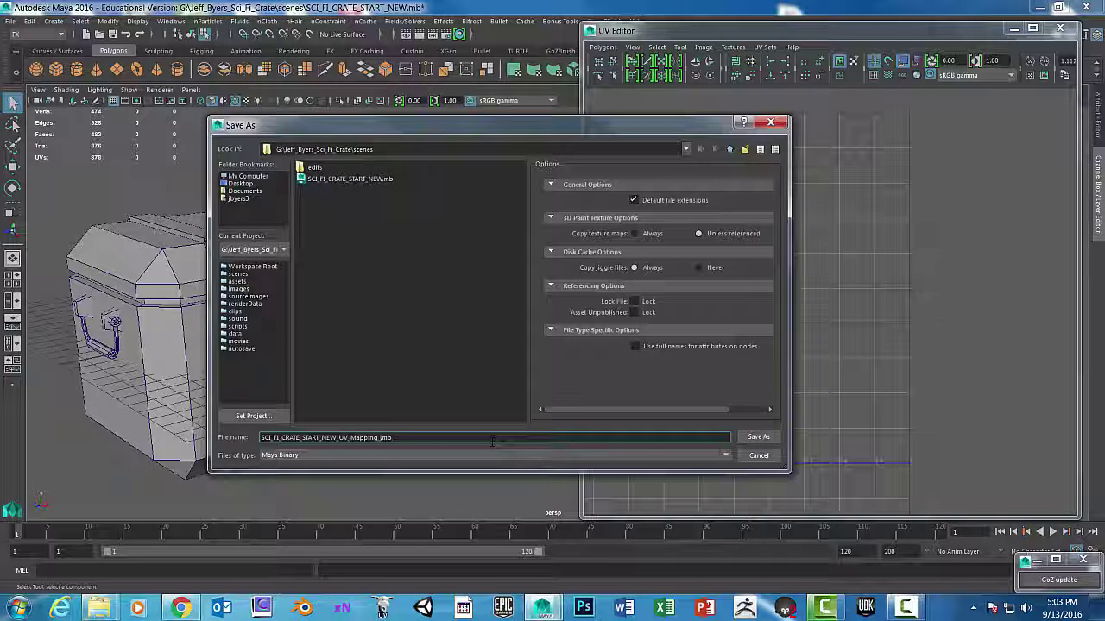
left_click(756, 436)
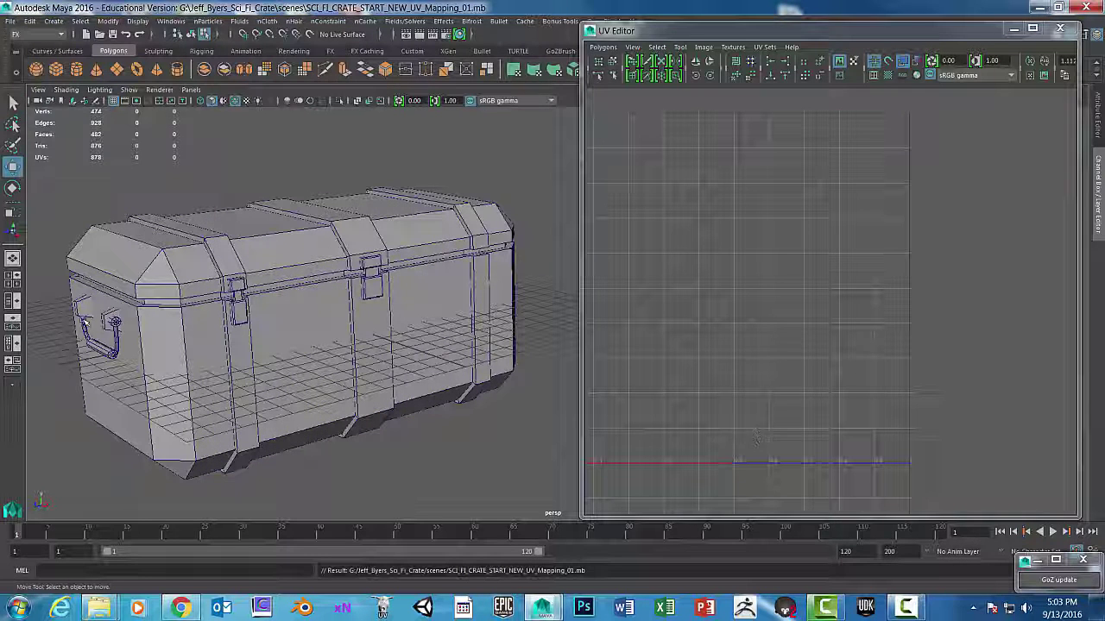
Select the upper plate of the front latch nearest the handle in Object Mode and frame its UV layout.
left_click(255, 283)
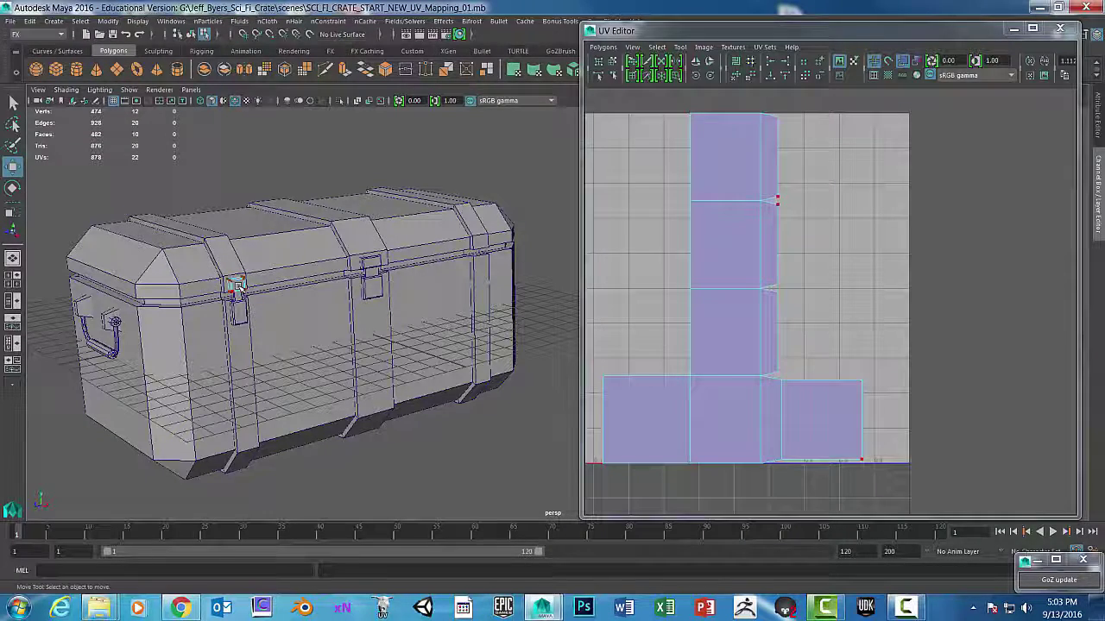
right_click_drag(233, 289, 239, 309)
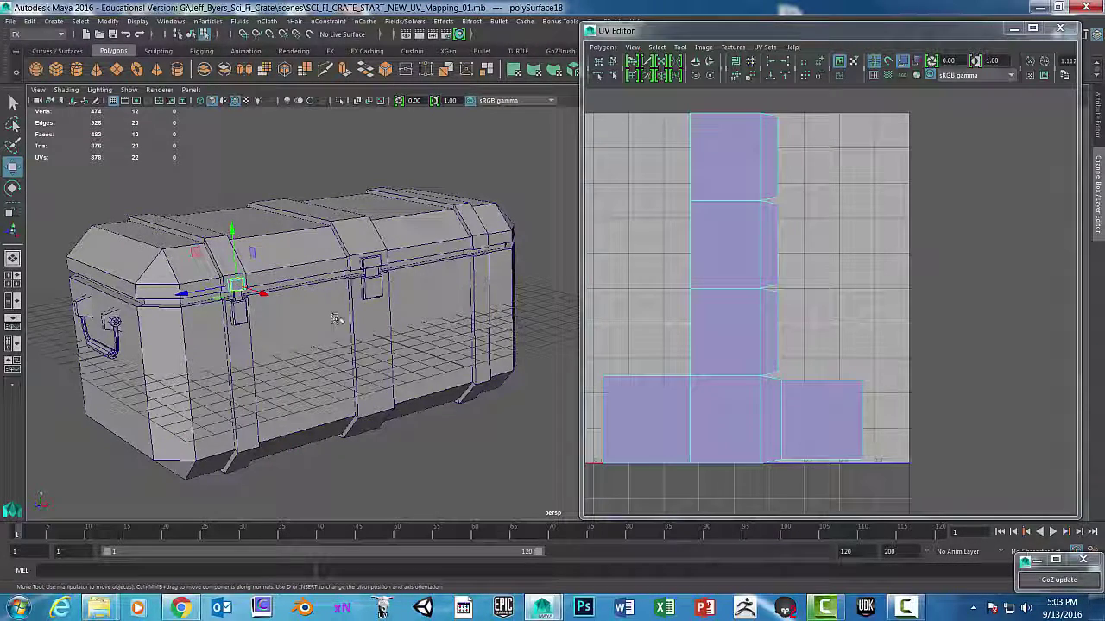
scroll(341, 311, "up", 2)
mouse_move(343, 310)
left_mouse_down("alt")
mouse_move(360, 319)
mouse_move(342, 289)
left_mouse_up("alt")
scroll(824, 298, "down", 2)
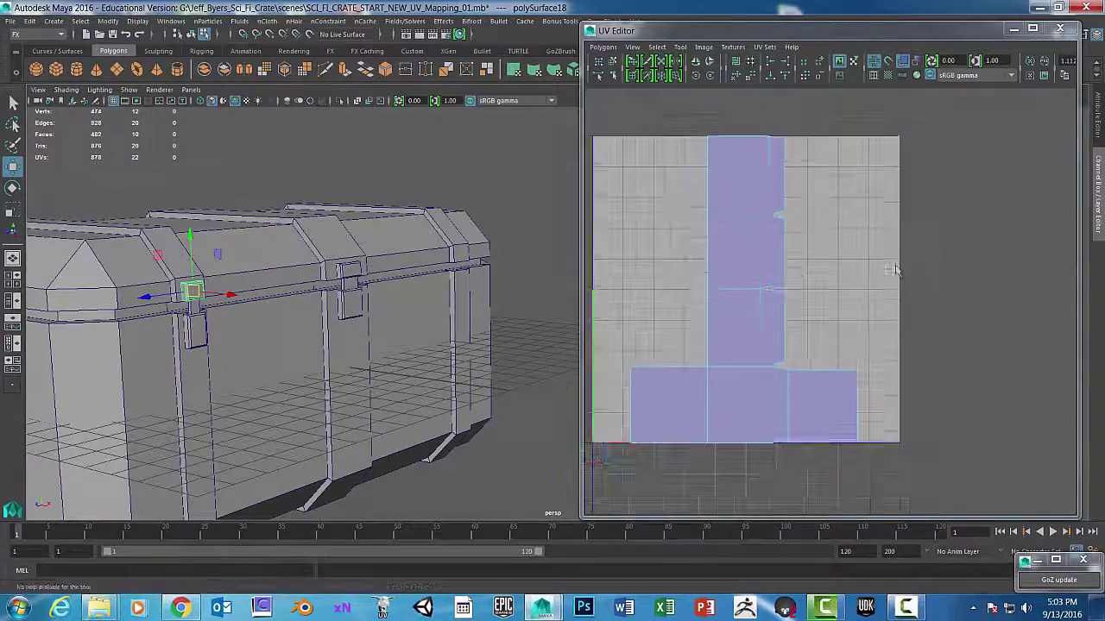
middle_click_drag(883, 256, 944, 271, "alt")
scroll(812, 332, "down", 1)
middle_click_drag(808, 333, 831, 320, "alt")
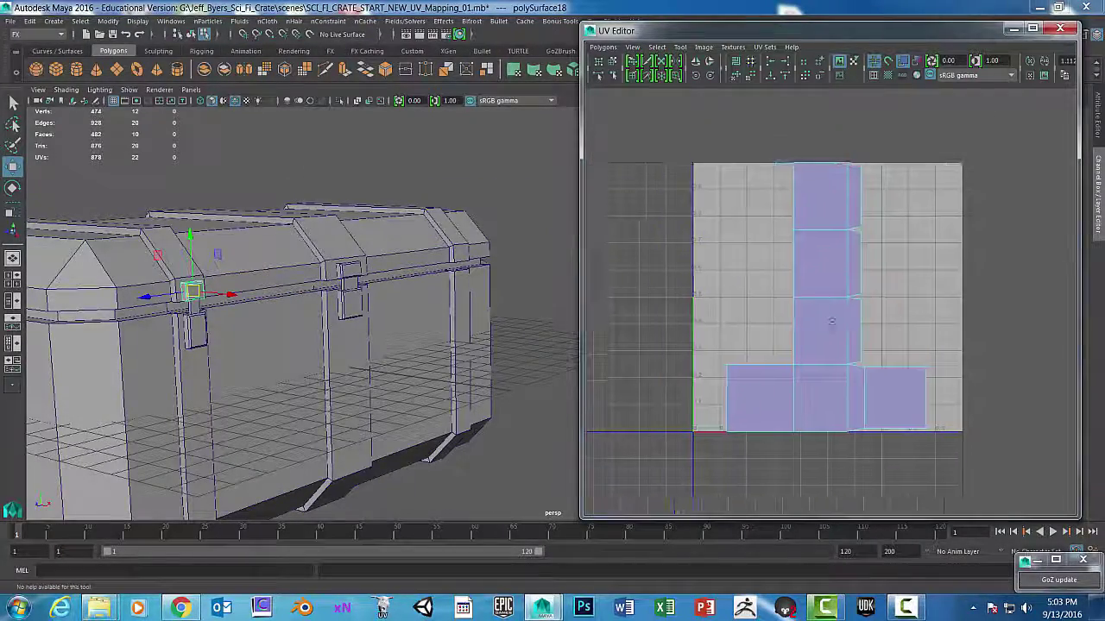
left_click_drag(193, 360, 239, 315, "alt")
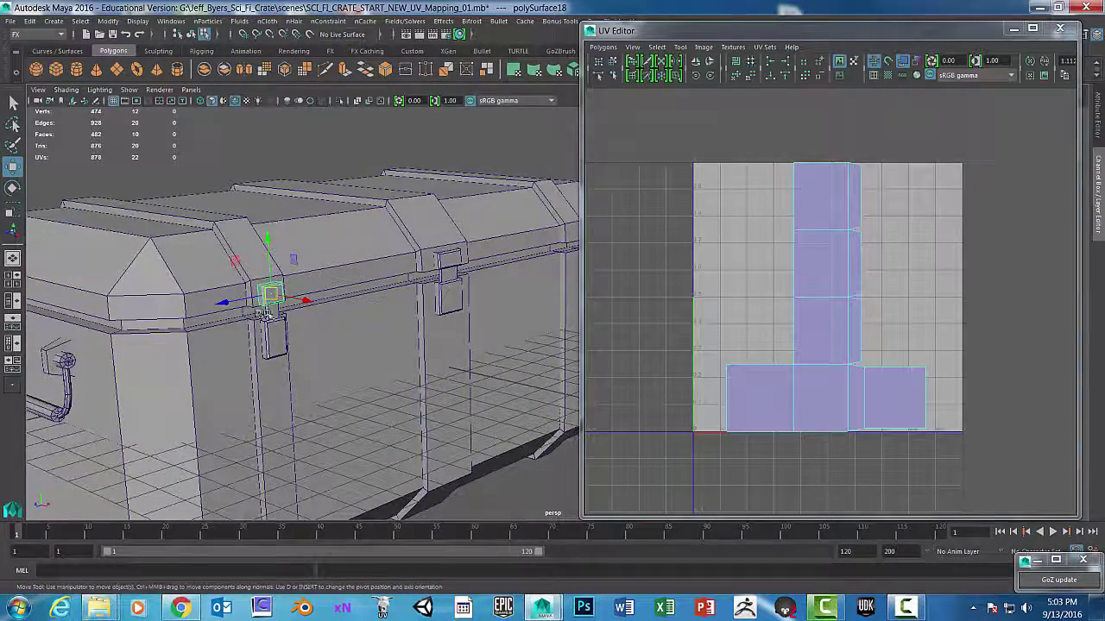
Try to select the three pieces of the front latch nearest the handle together while in component selection mode.
left_click(275, 311, "shift")
right_click(277, 311)
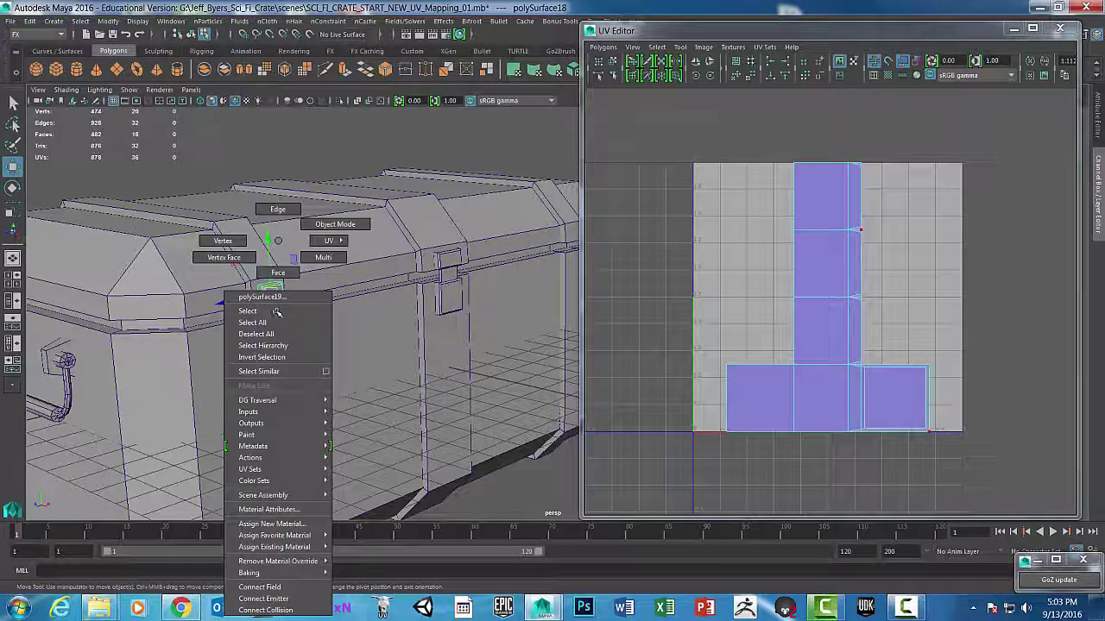
left_click(277, 311)
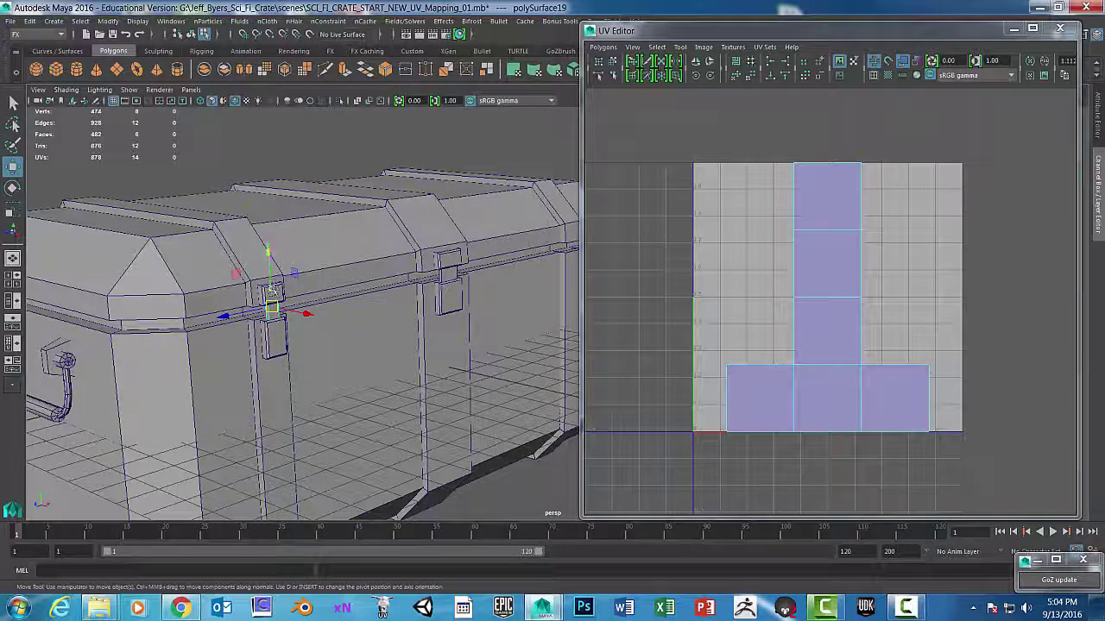
left_click(273, 293, "shift")
right_click(281, 242)
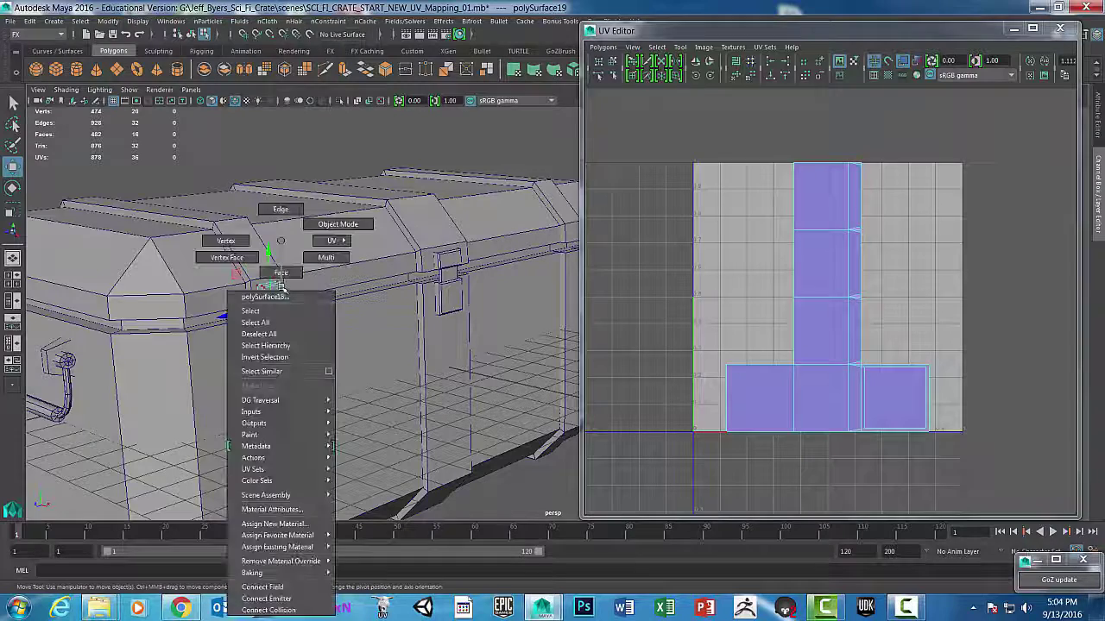
left_click(284, 312)
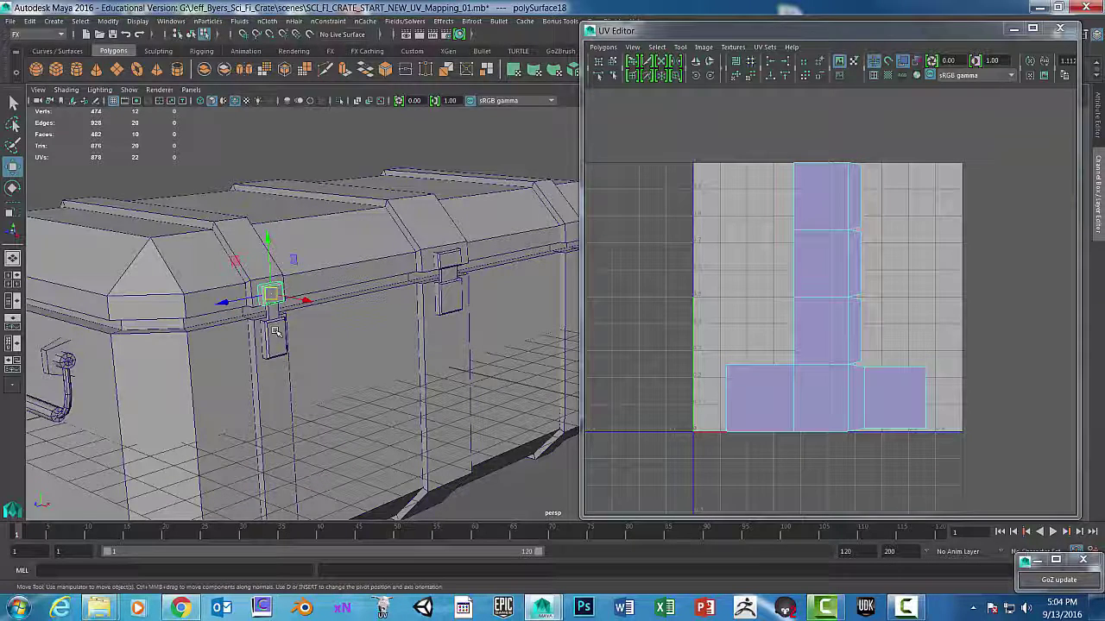
left_click(276, 322, "shift")
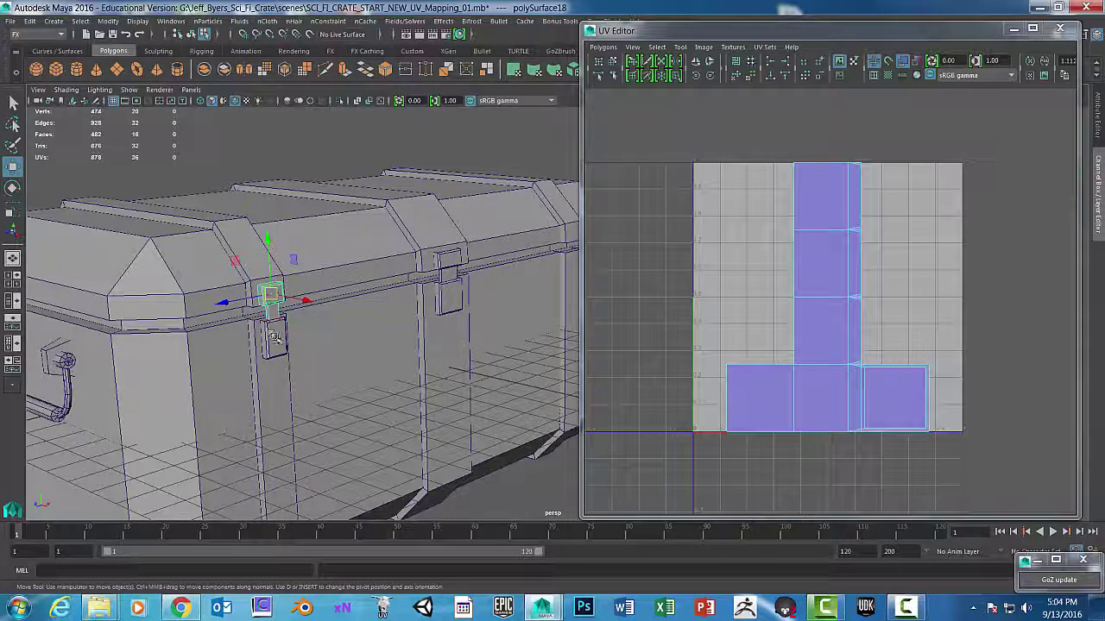
right_click(277, 241)
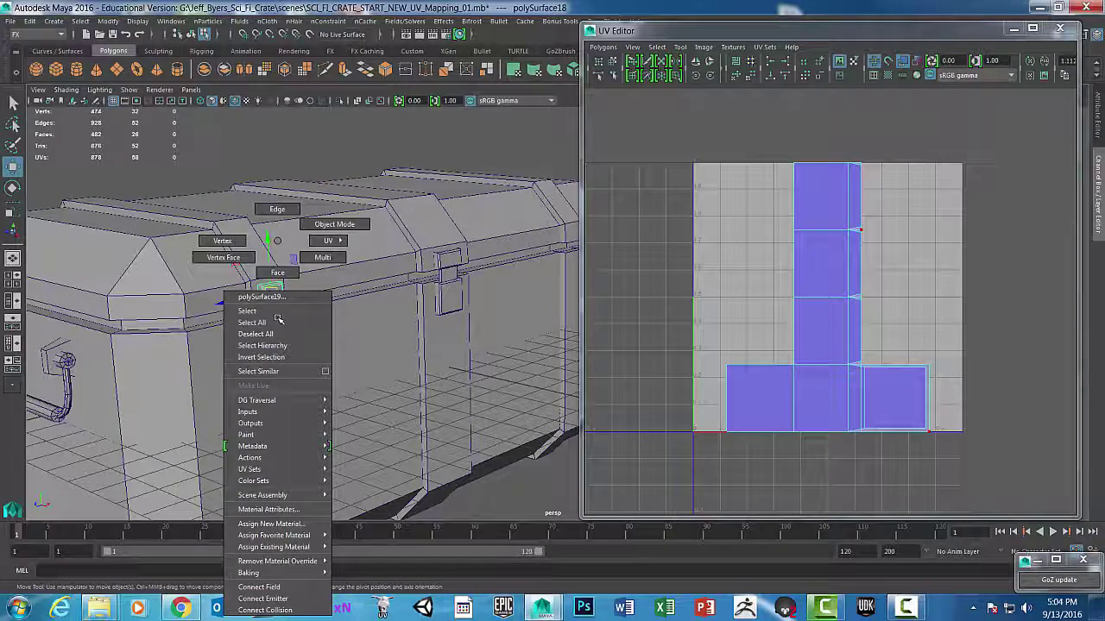
left_click(262, 312)
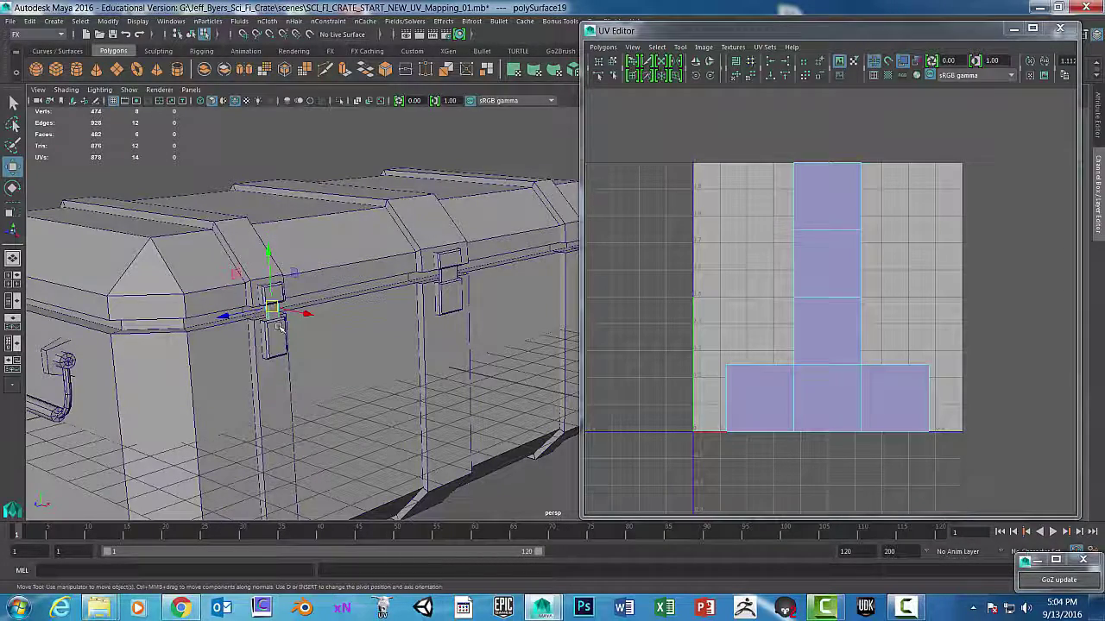
left_click(363, 224)
left_click_drag(364, 224, 374, 352, "alt")
right_click(312, 320)
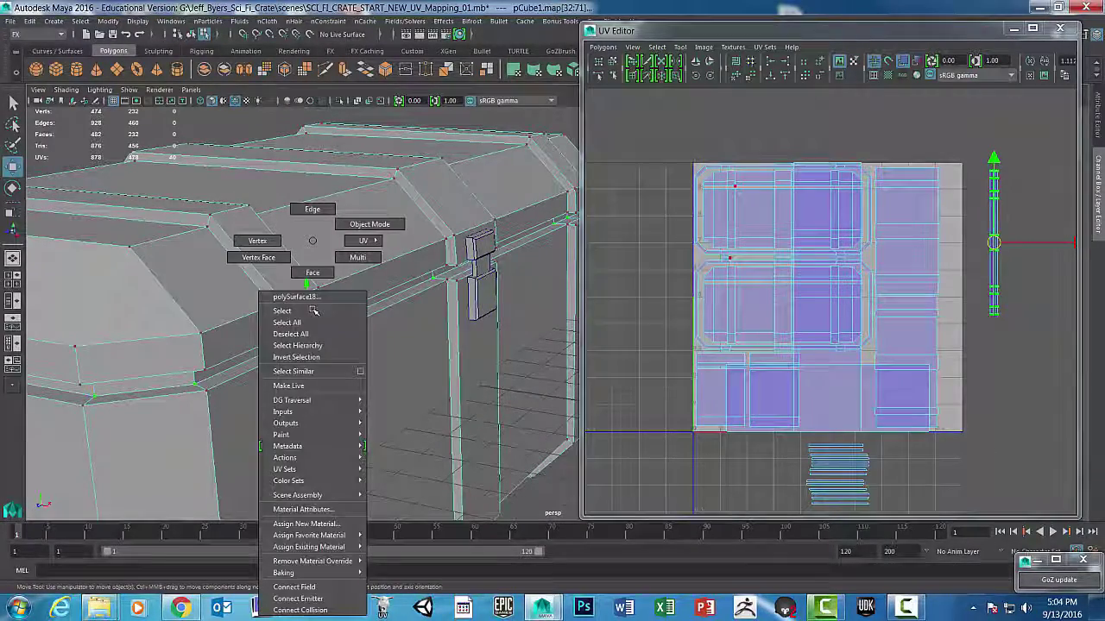
left_click(285, 311)
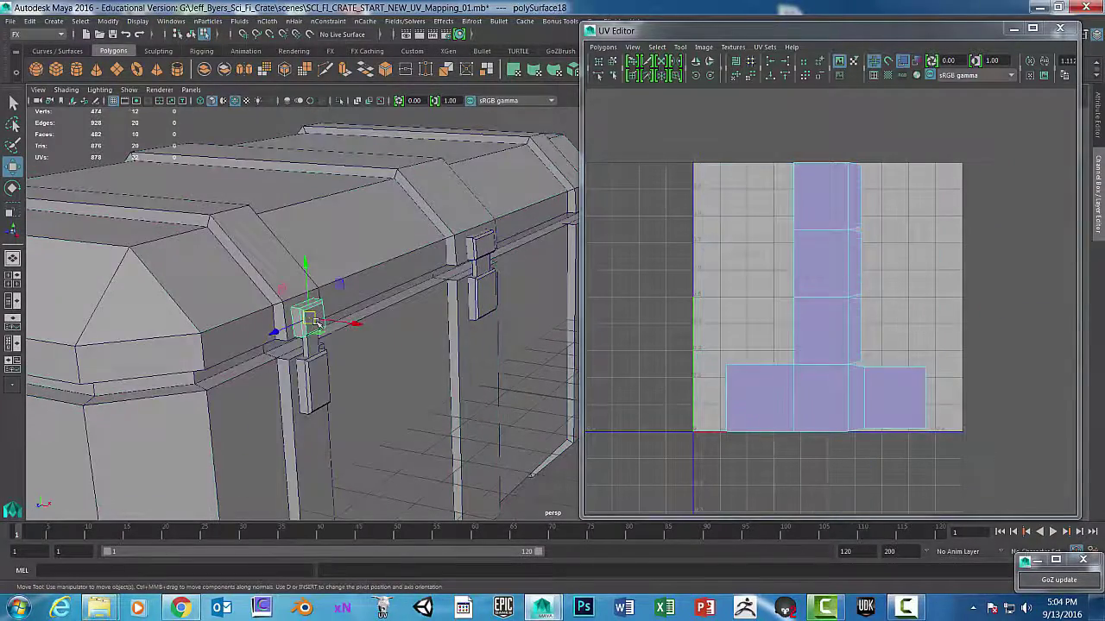
left_click(242, 234)
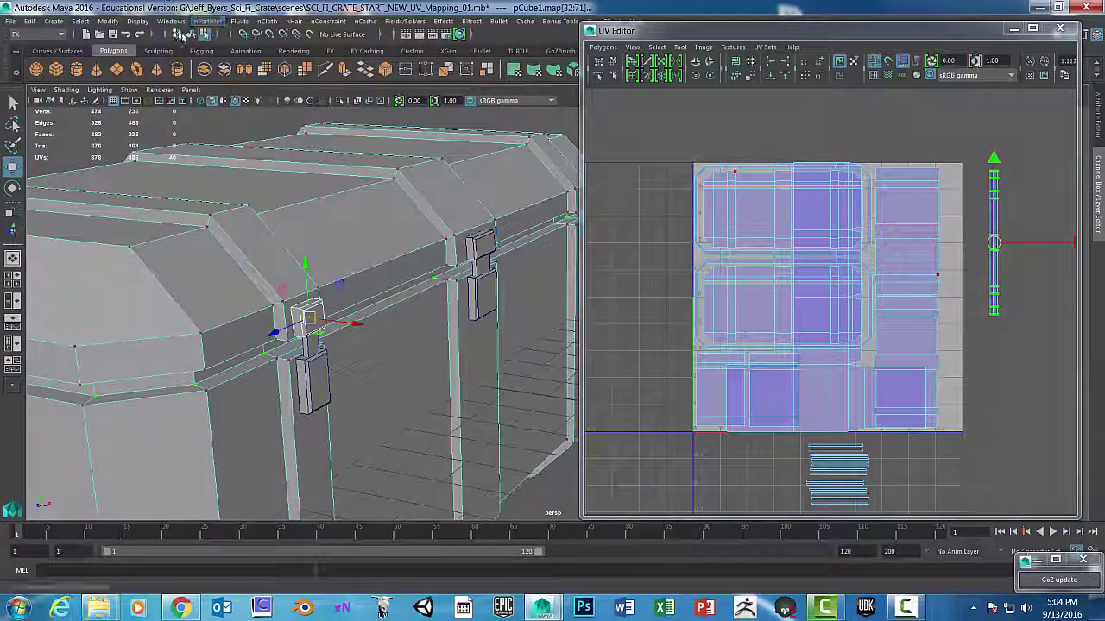
Switch to object selection mode, select all three pieces of the front latch nearest the handle, and isolate them in the viewport.
left_click(182, 34)
mouse_move(328, 259)
left_mouse_down("alt")
mouse_move(345, 257)
mouse_move(332, 264)
left_mouse_up("alt")
left_click(332, 278)
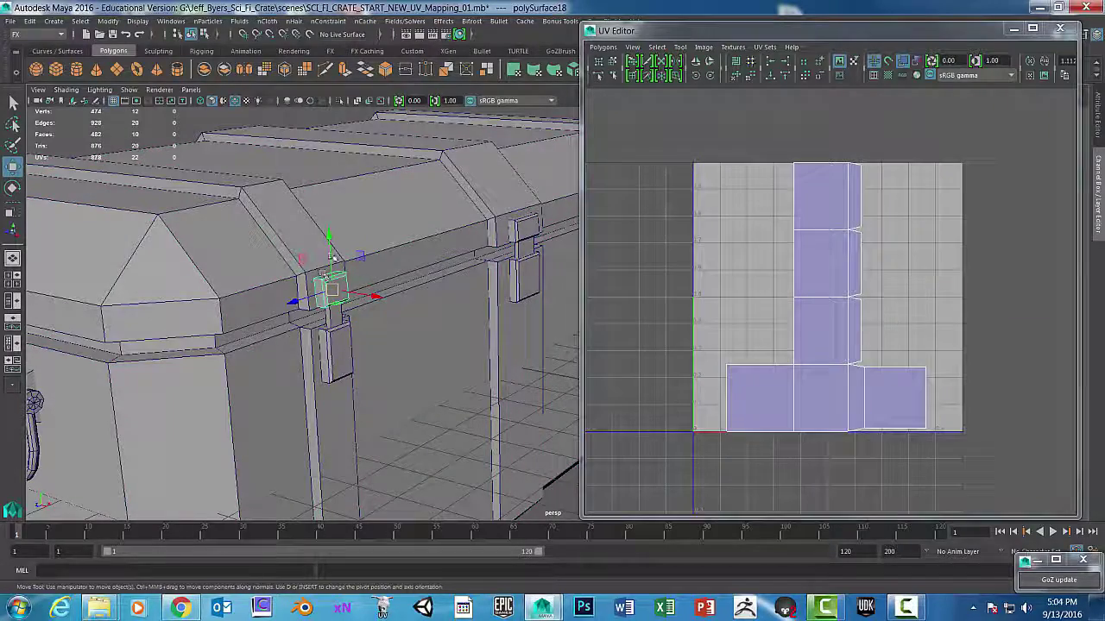
left_click_drag(402, 308, 311, 302, "alt")
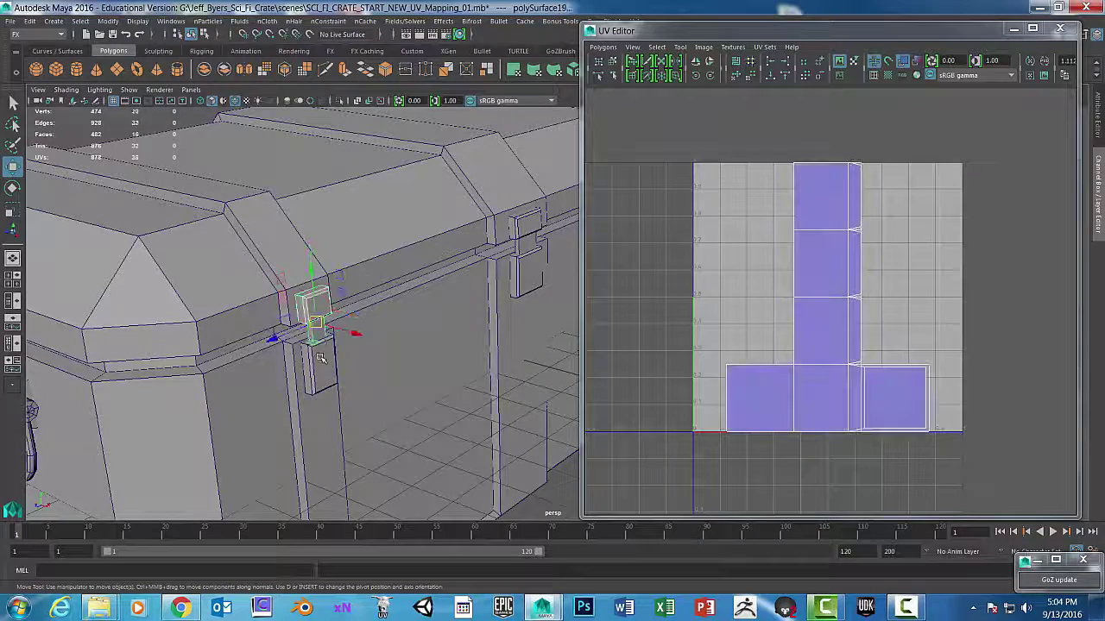
left_click(319, 341, "shift")
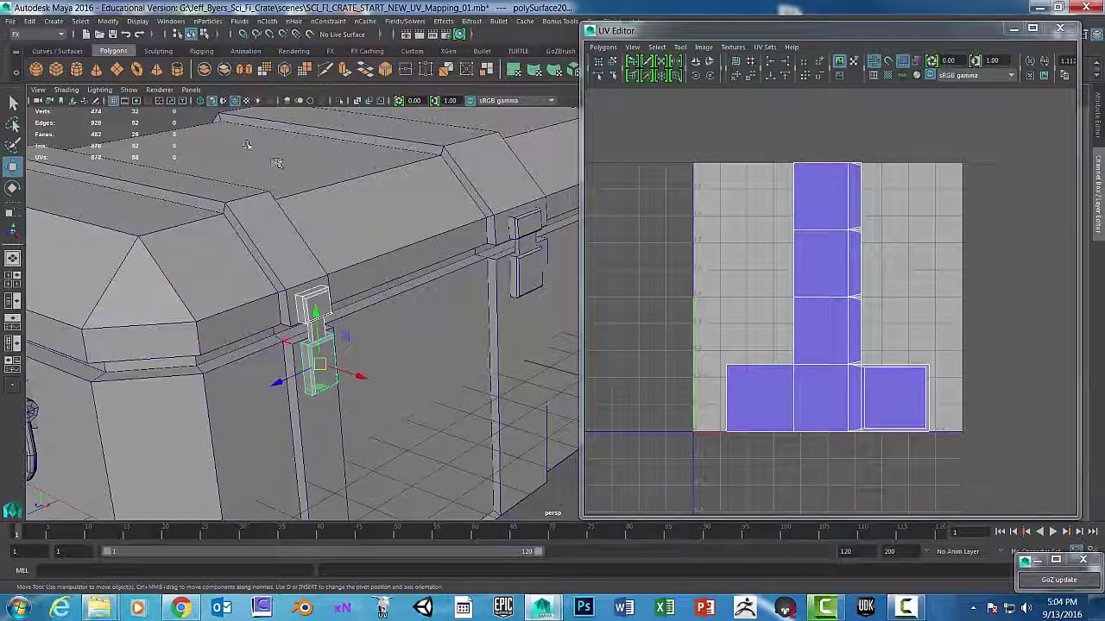
left_click(129, 89)
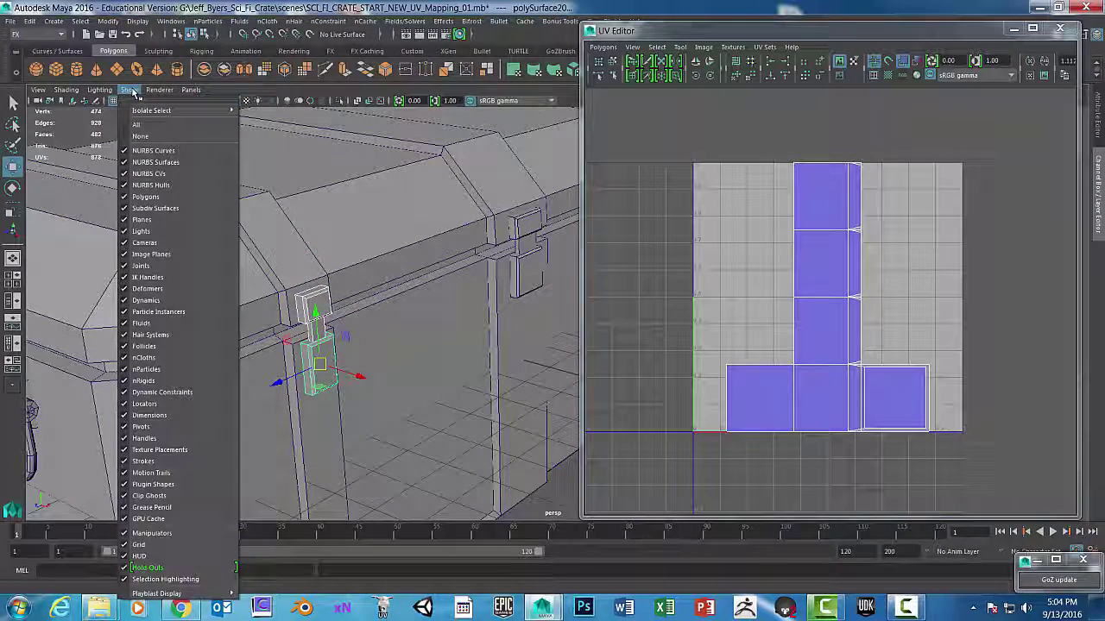
mouse_move(151, 110)
left_click(263, 121)
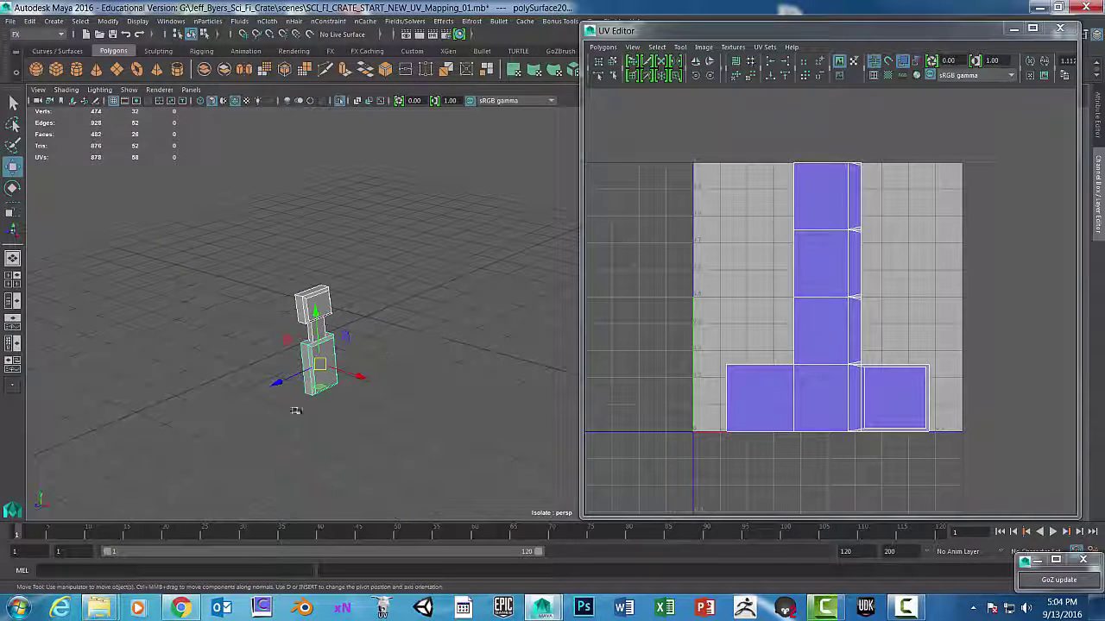
Delete the hidden back face of the latch's upper plate.
left_click_drag(291, 449, 290, 368, "alt")
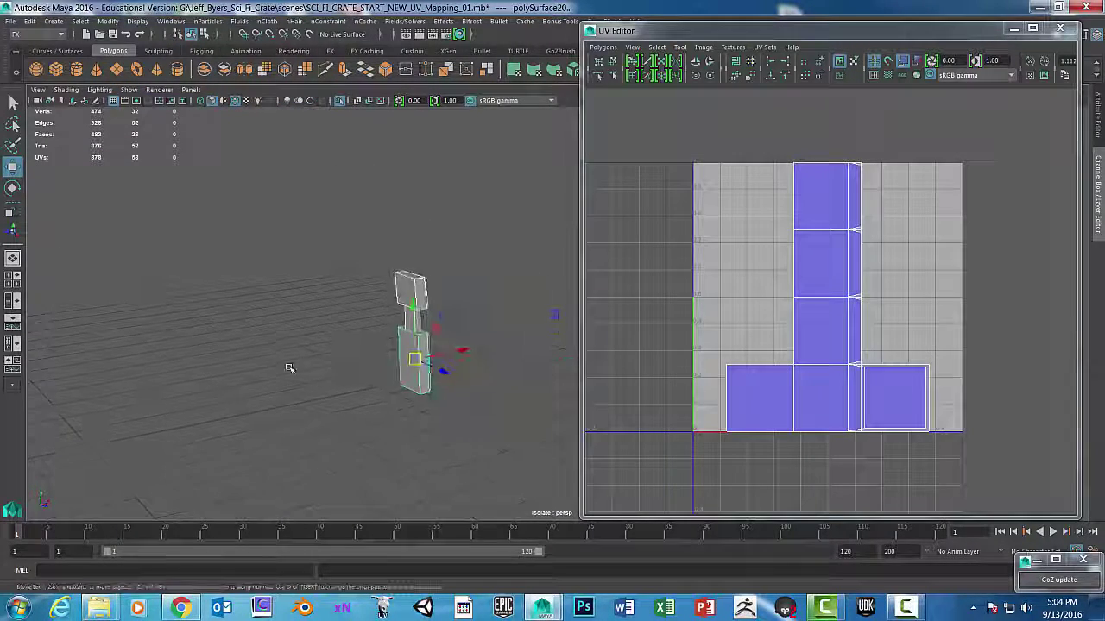
middle_click_drag(290, 369, 332, 371, "alt")
scroll(332, 371, "up", 5)
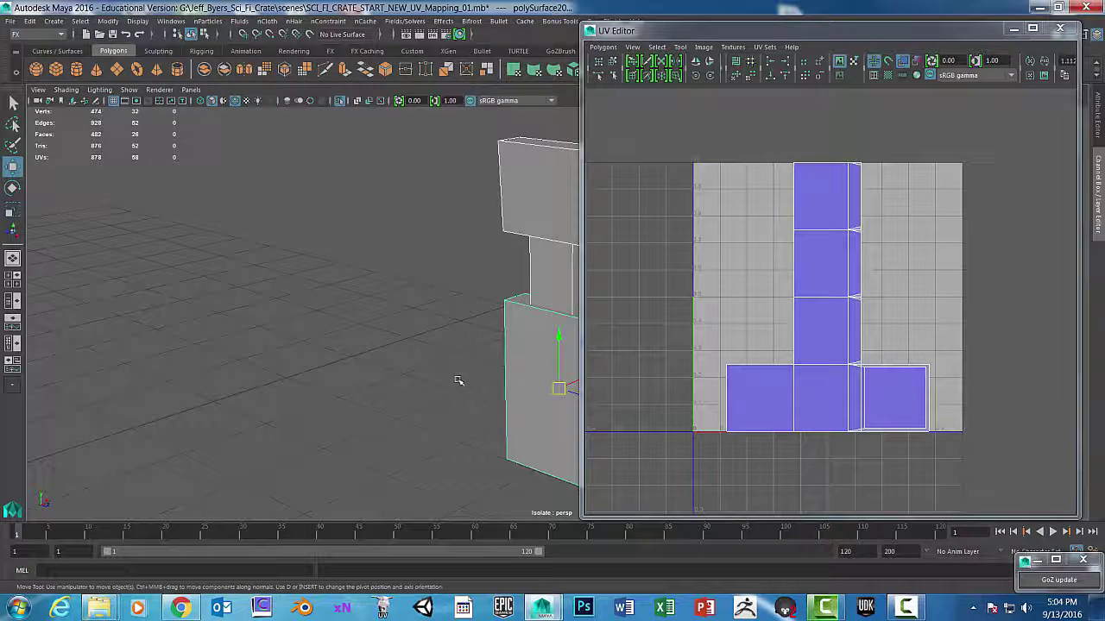
scroll(457, 379, "down", 2)
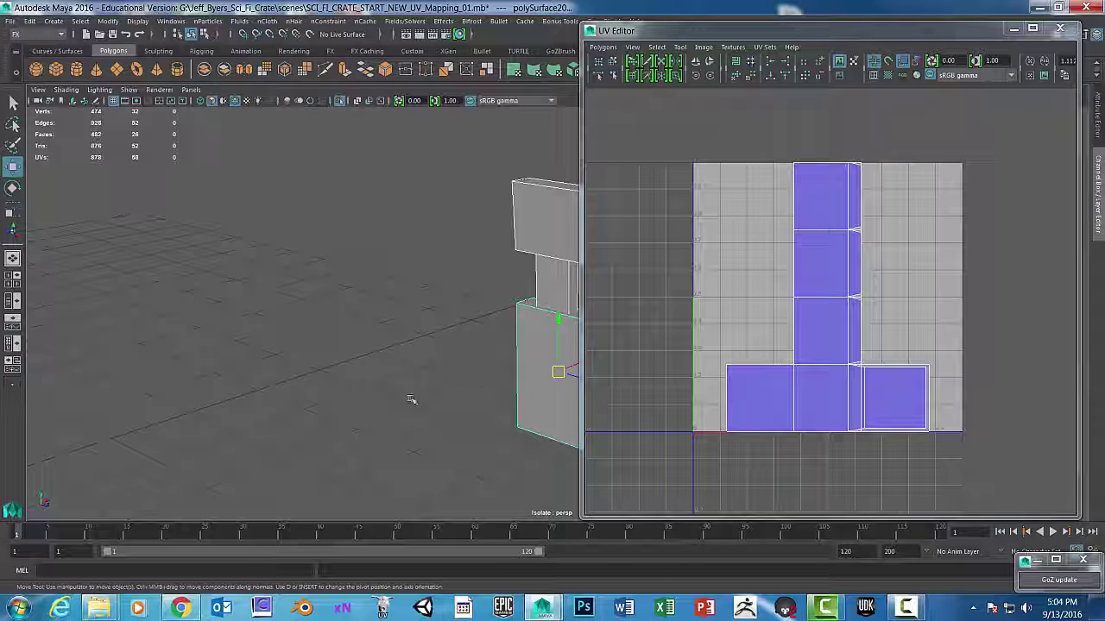
left_click_drag(411, 400, 296, 382, "alt")
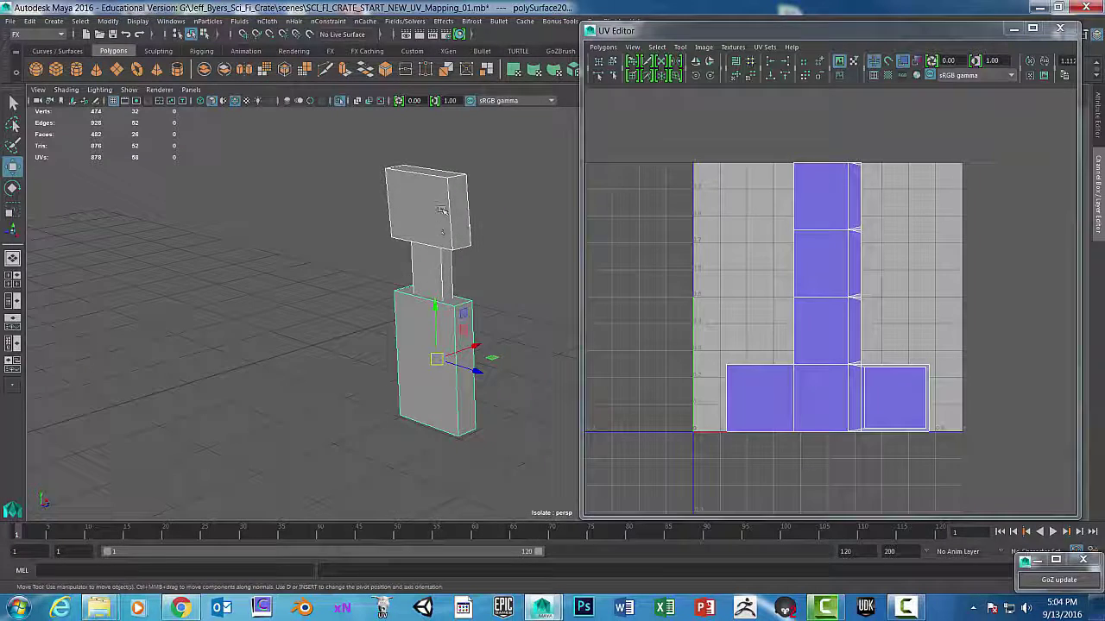
left_click(442, 211)
right_click_drag(419, 232, 416, 260)
left_click(418, 229)
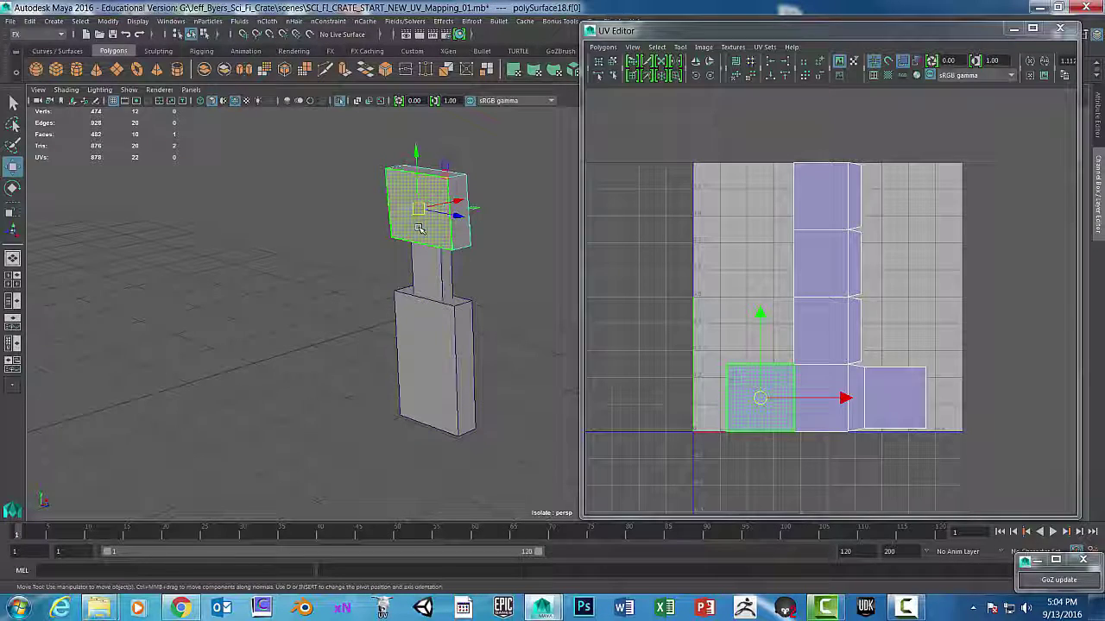
key("Delete")
Delete the hidden back face of the narrow piece connecting the latch's two plates.
left_click(422, 268)
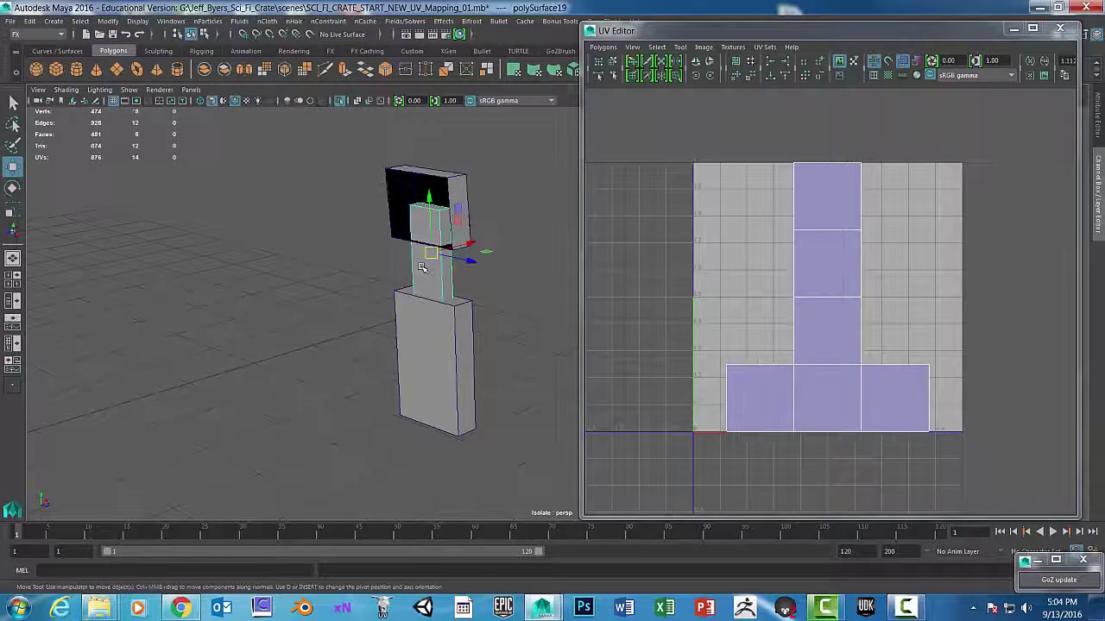
right_click_drag(422, 267, 422, 289)
left_click(431, 259)
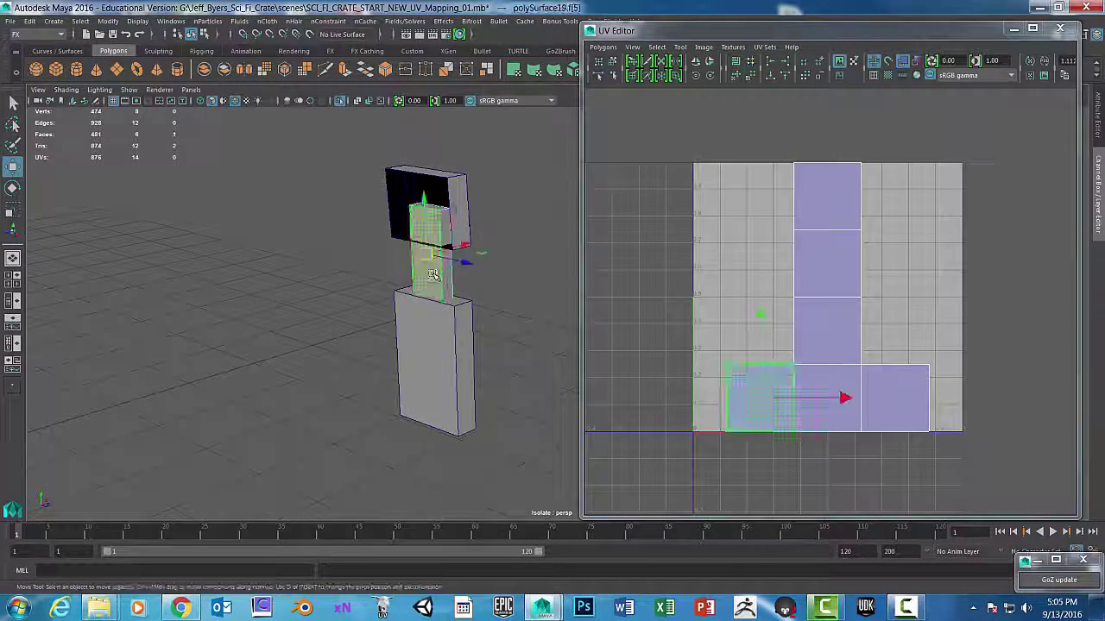
key("Delete")
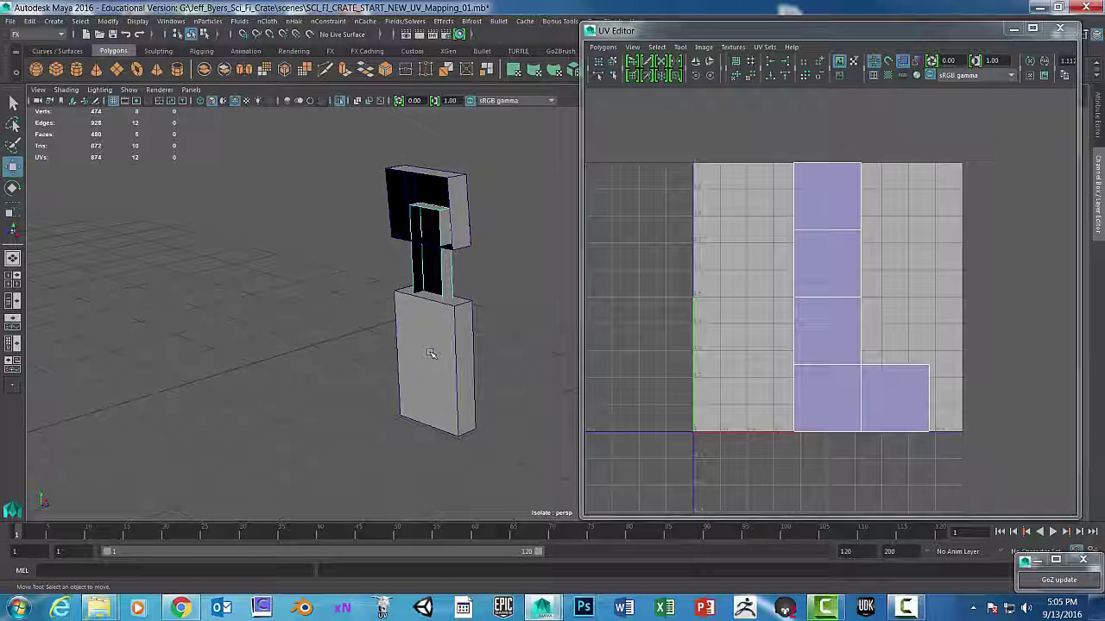
Delete the hidden back face of the latch's lower plate.
left_click(430, 354)
right_click_drag(423, 272, 419, 318)
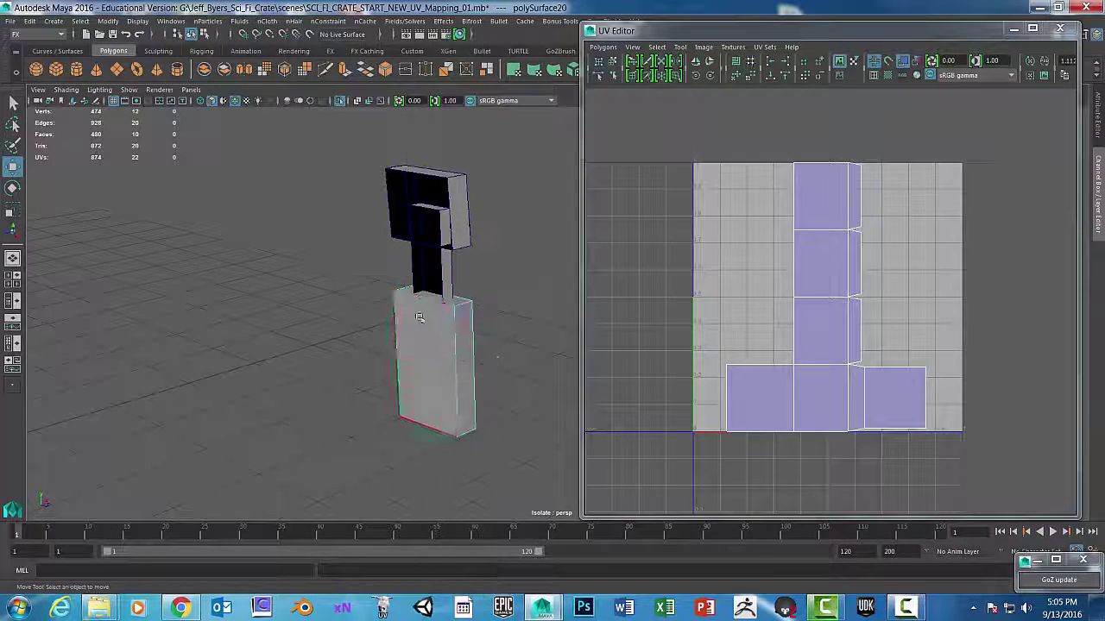
left_click(419, 318)
left_click(475, 284)
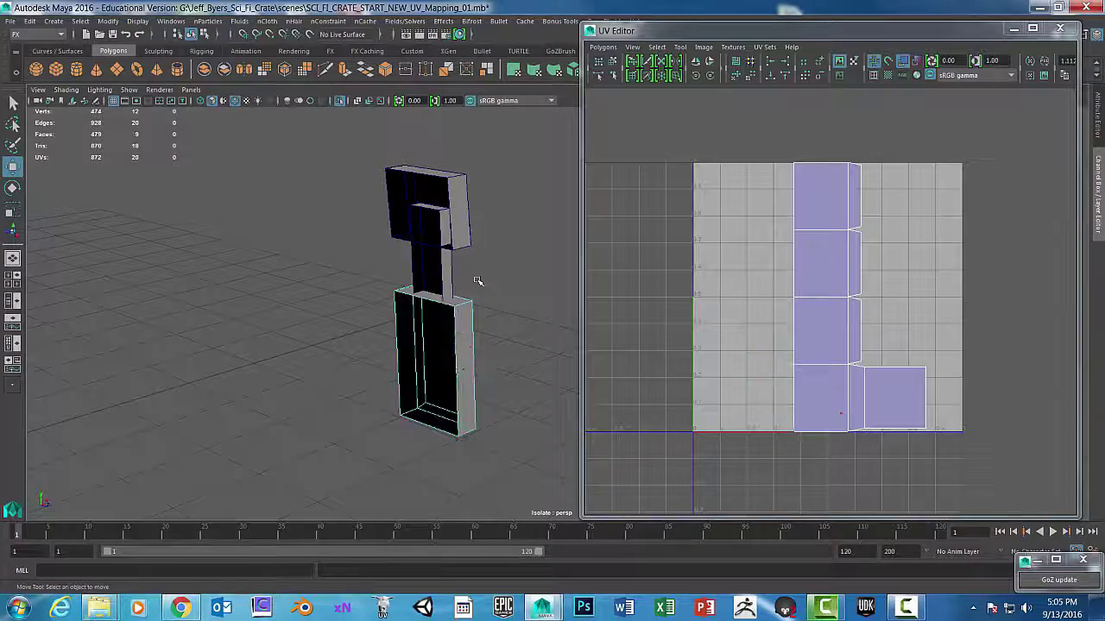
Apply an Automatic UV projection to the latch's upper plate.
left_click_drag(476, 284, 393, 297, "alt")
left_click(429, 245)
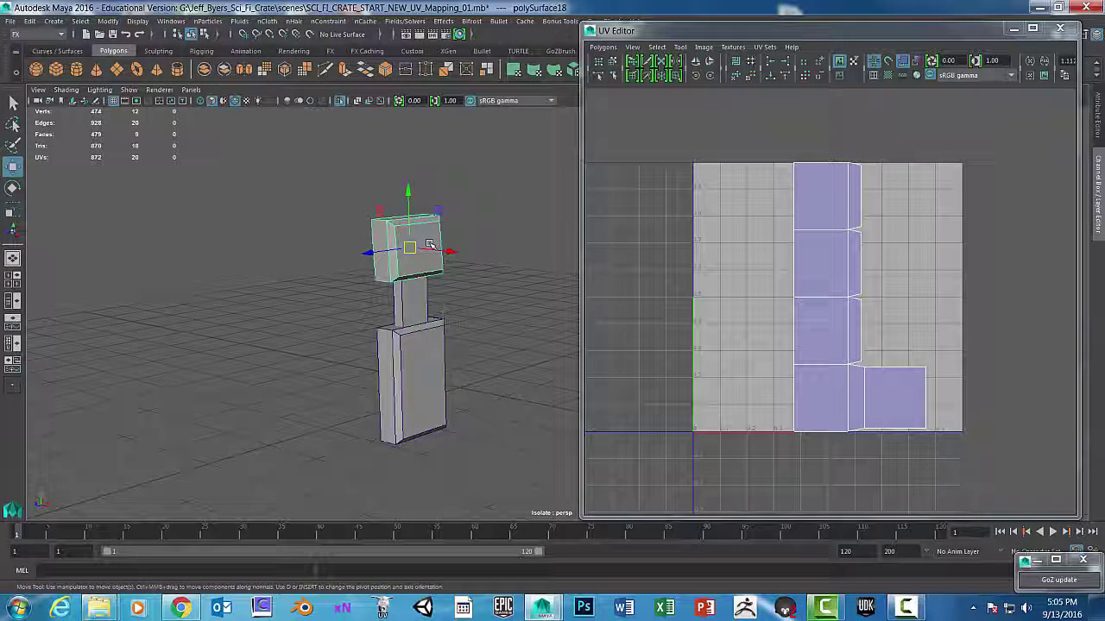
key("space")
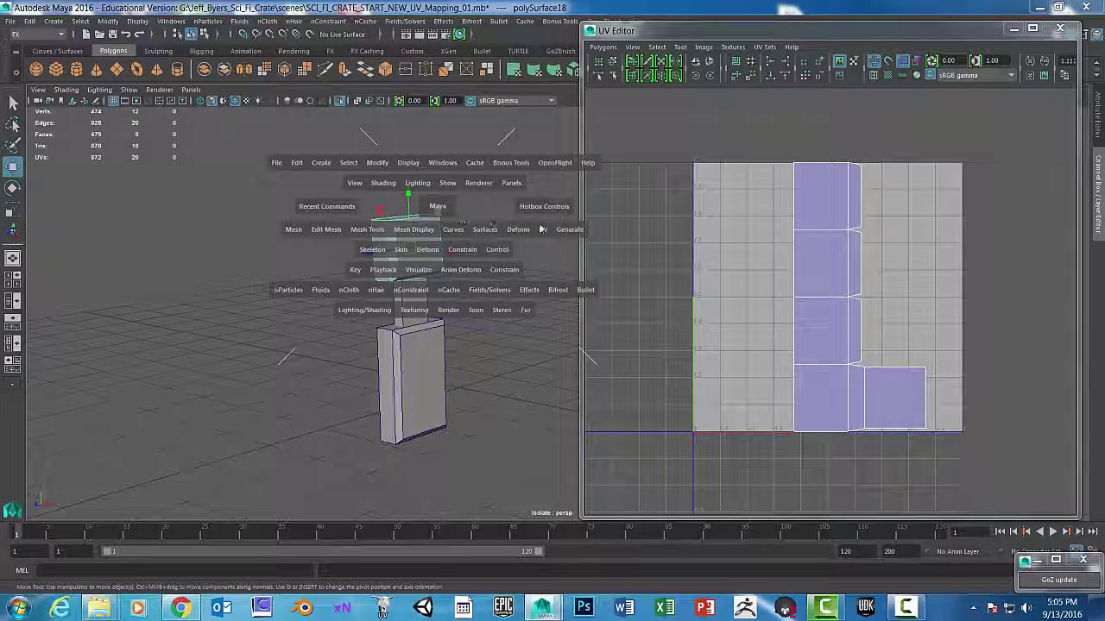
left_click(540, 229)
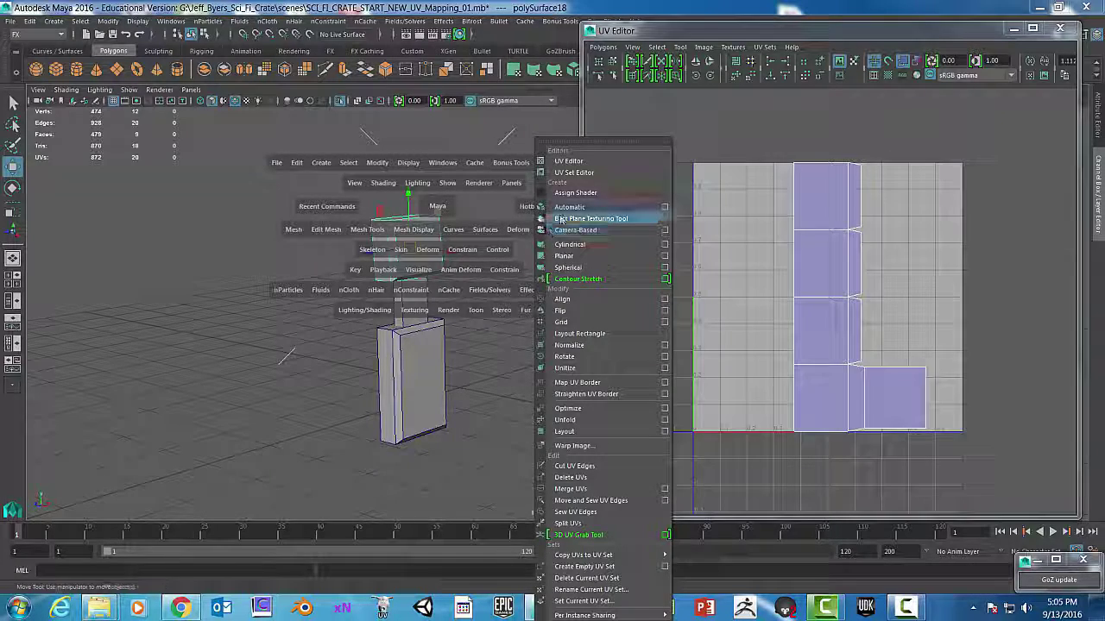
left_click(568, 207)
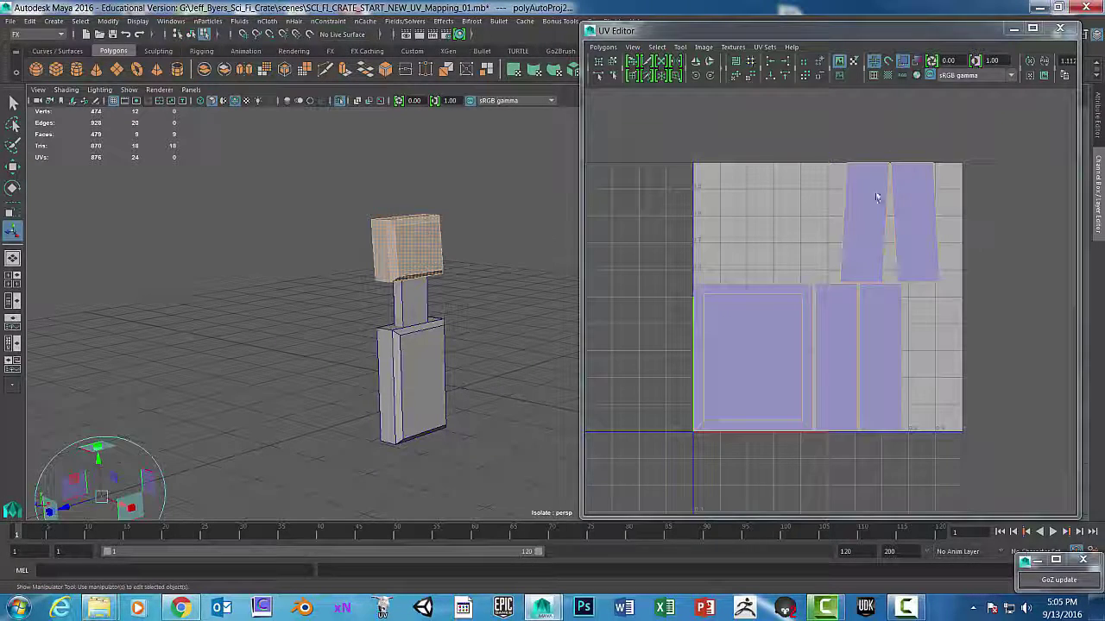
Select all UVs of the upper plate and move them horizontally out of the 0-1 tile into the empty space beside it.
scroll(846, 237, "down", 3)
right_click(837, 242)
left_click(886, 242)
left_click_drag(887, 393, 654, 136)
left_click_drag(937, 392, 933, 388)
key("w")
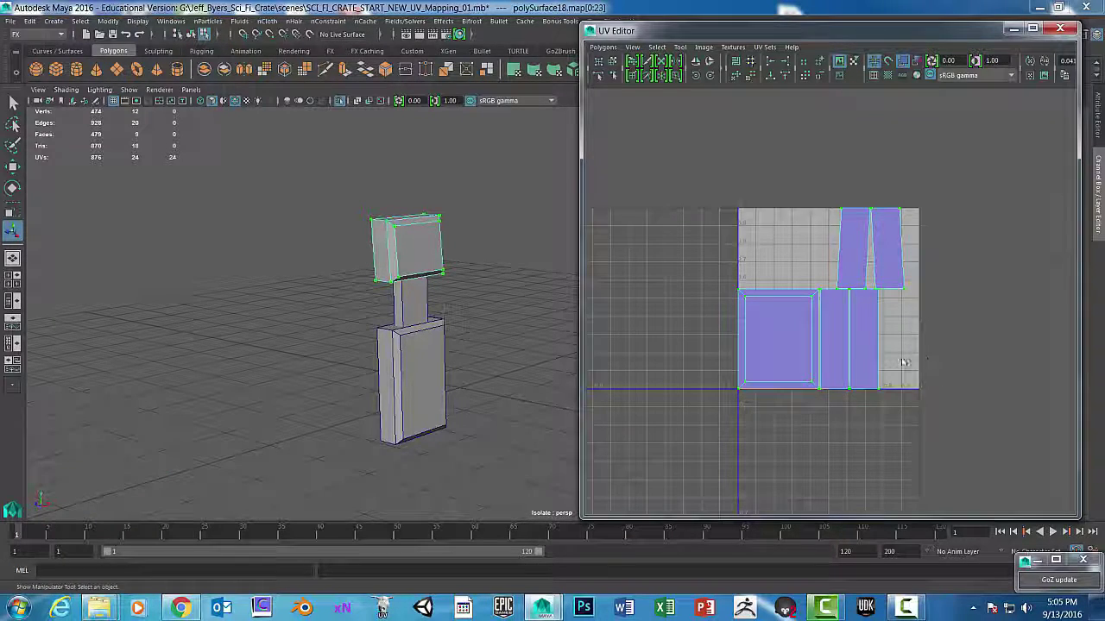
left_click_drag(911, 298, 701, 298)
Apply a Planar UV projection to the narrow connecting piece of the latch.
left_click(404, 311)
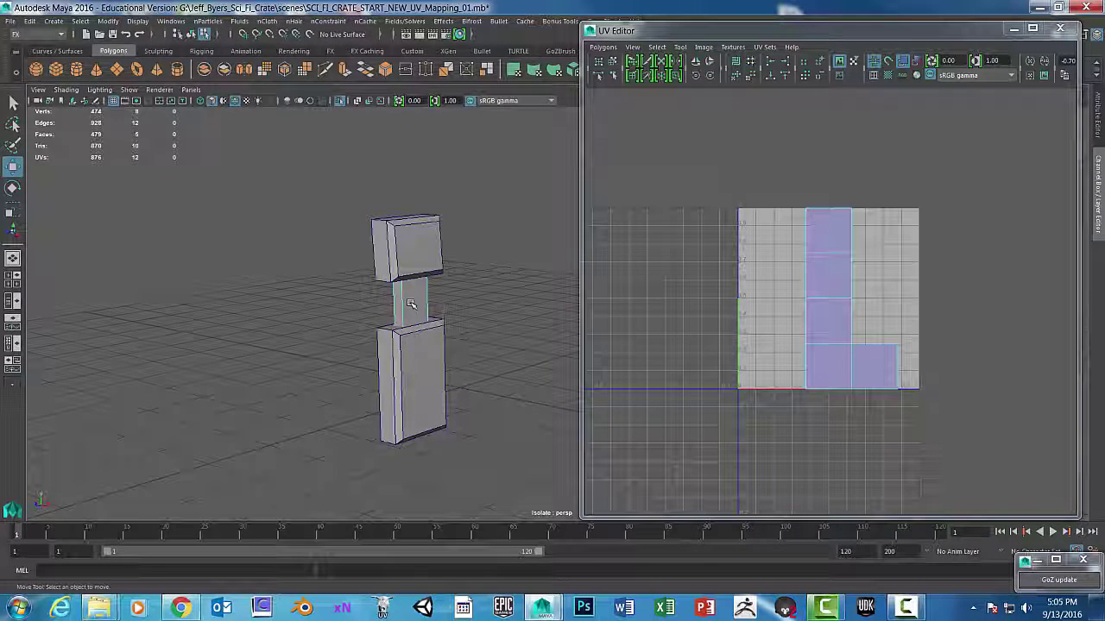
right_click_drag(404, 312, 404, 322)
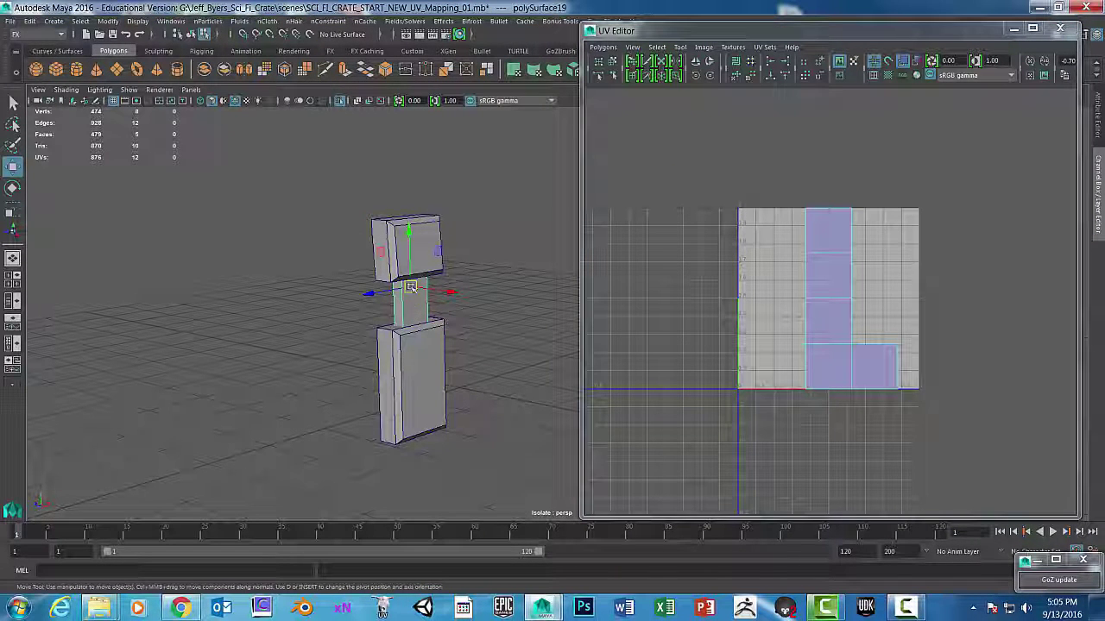
key("space")
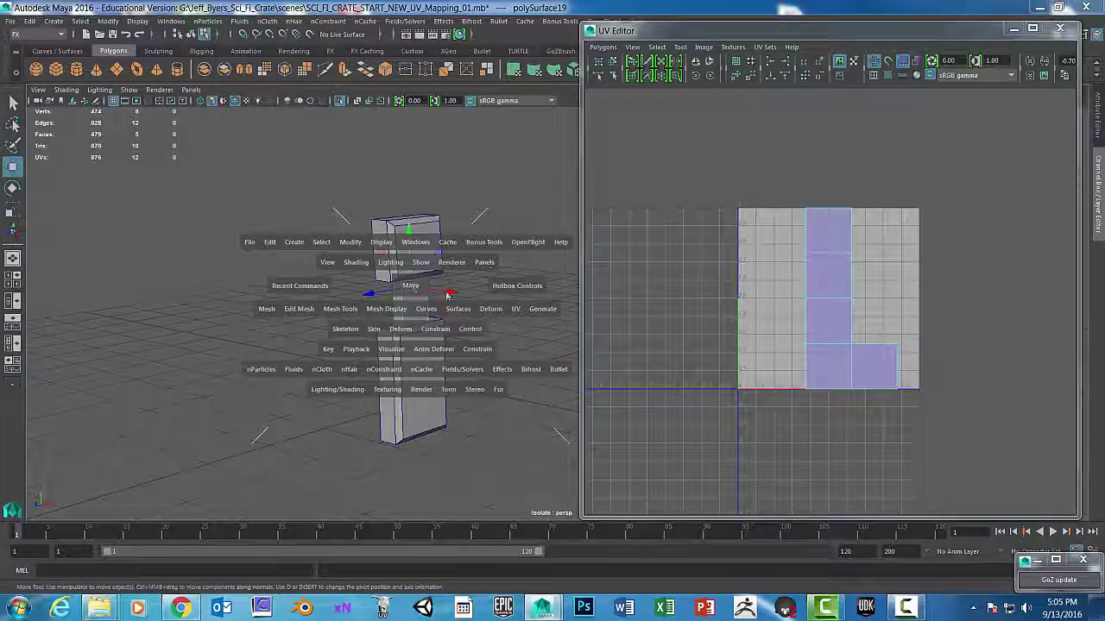
left_click(515, 309)
left_click(552, 250)
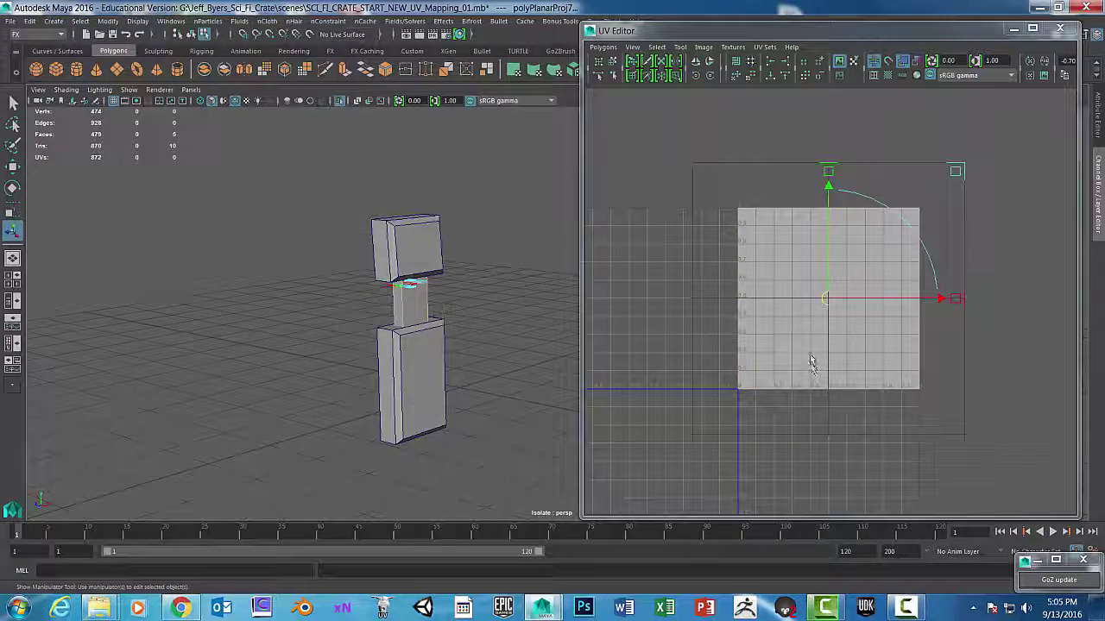
right_click_drag(911, 210, 952, 216)
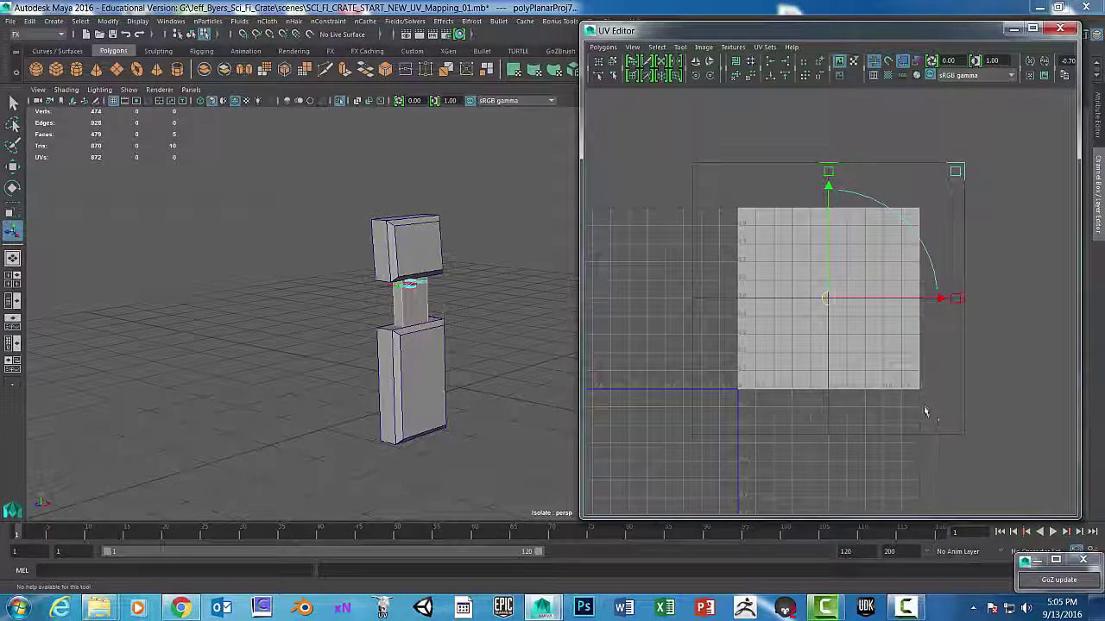
Return the latch's narrow connecting piece to object mode and apply an Automatic UV projection to it.
scroll(924, 405, "down", 4)
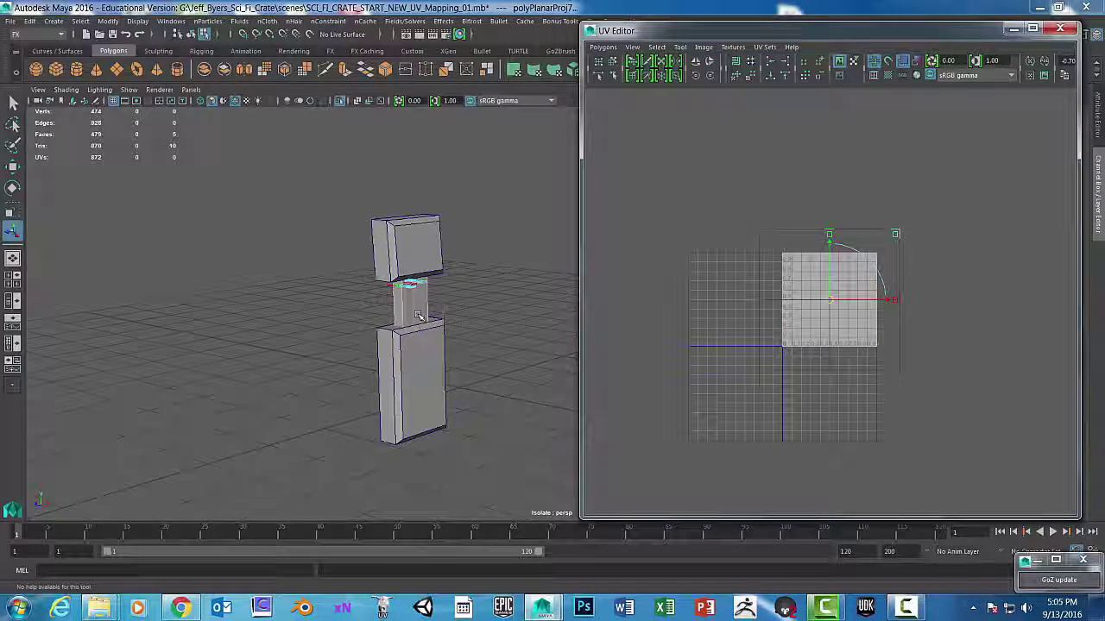
right_click_drag(417, 241, 415, 317)
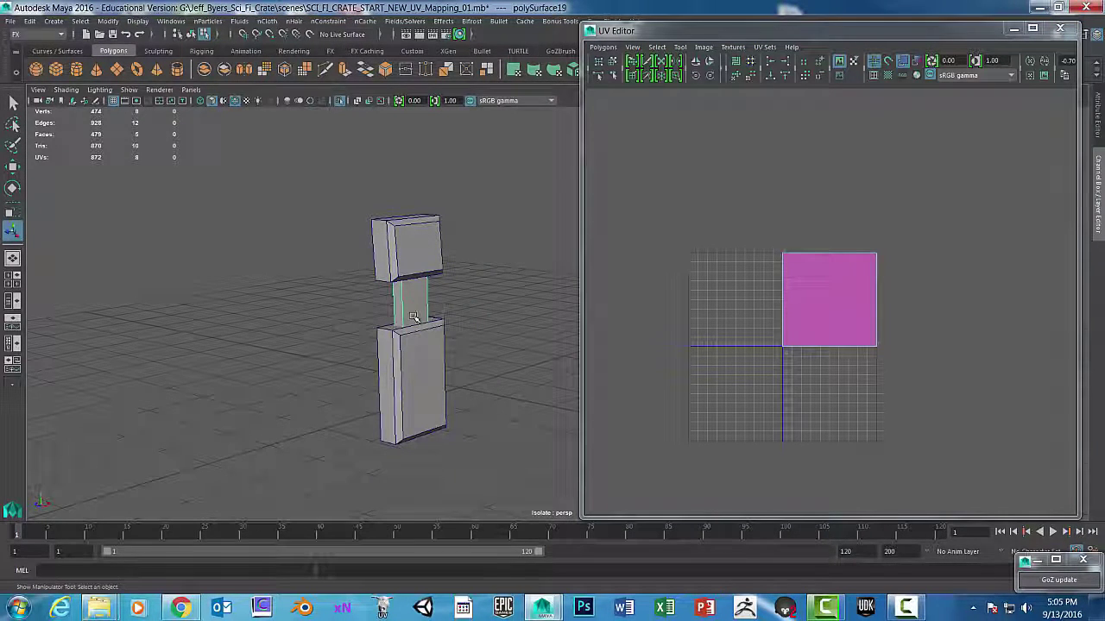
key("space")
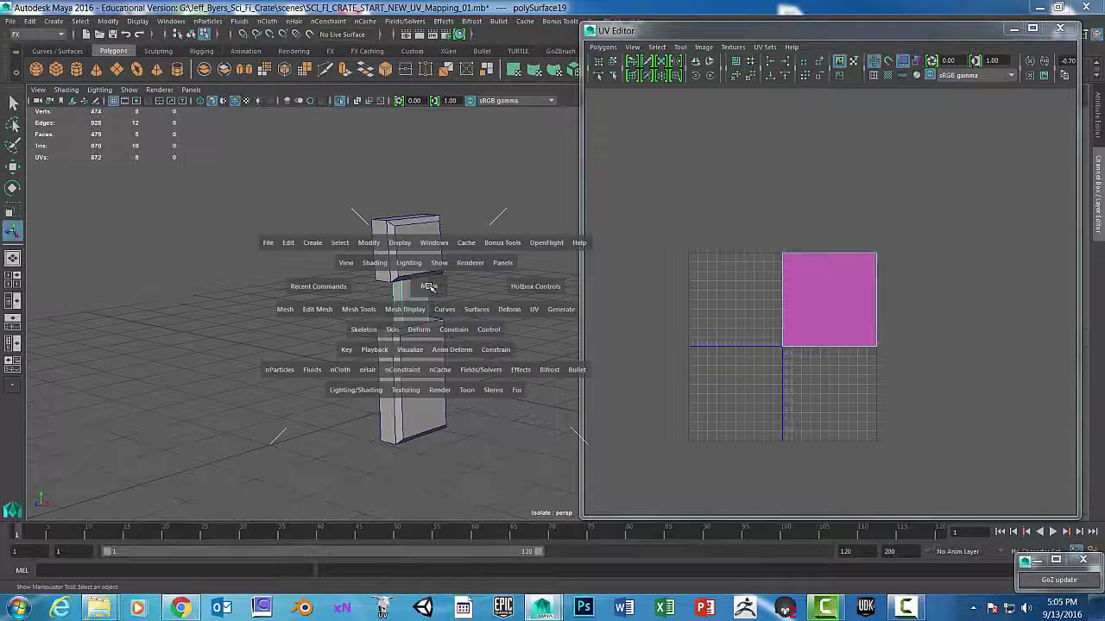
left_click_drag(537, 309, 560, 209)
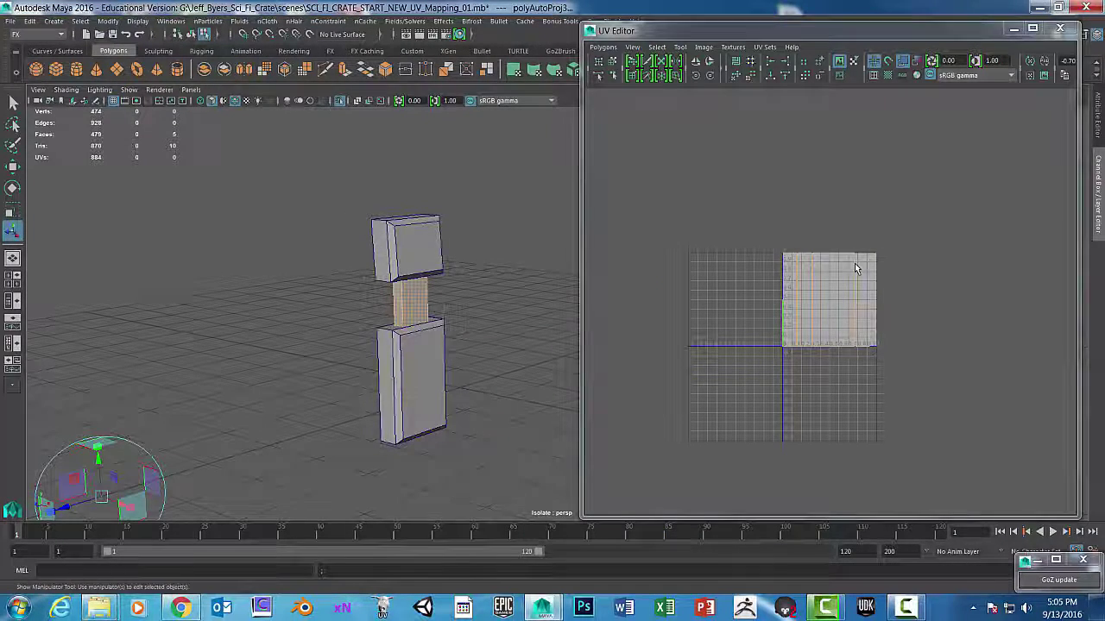
Select all UVs of the connecting piece and move them diagonally down and left, out of the 0-1 tile.
right_click_drag(855, 264, 905, 261)
left_click_drag(757, 230, 921, 369)
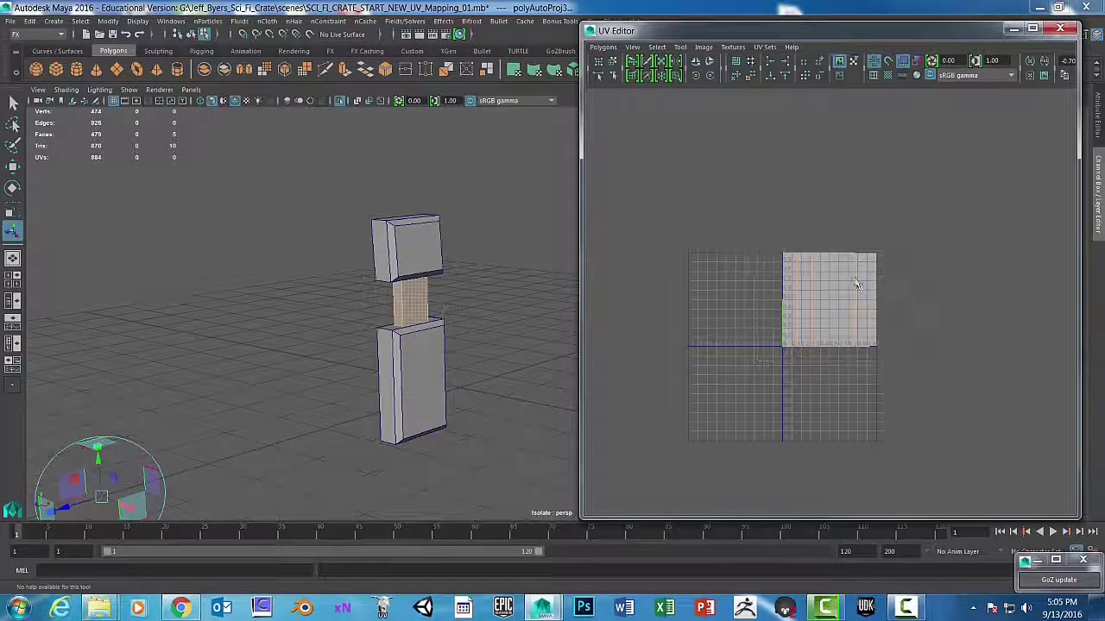
right_click_drag(851, 278, 900, 278)
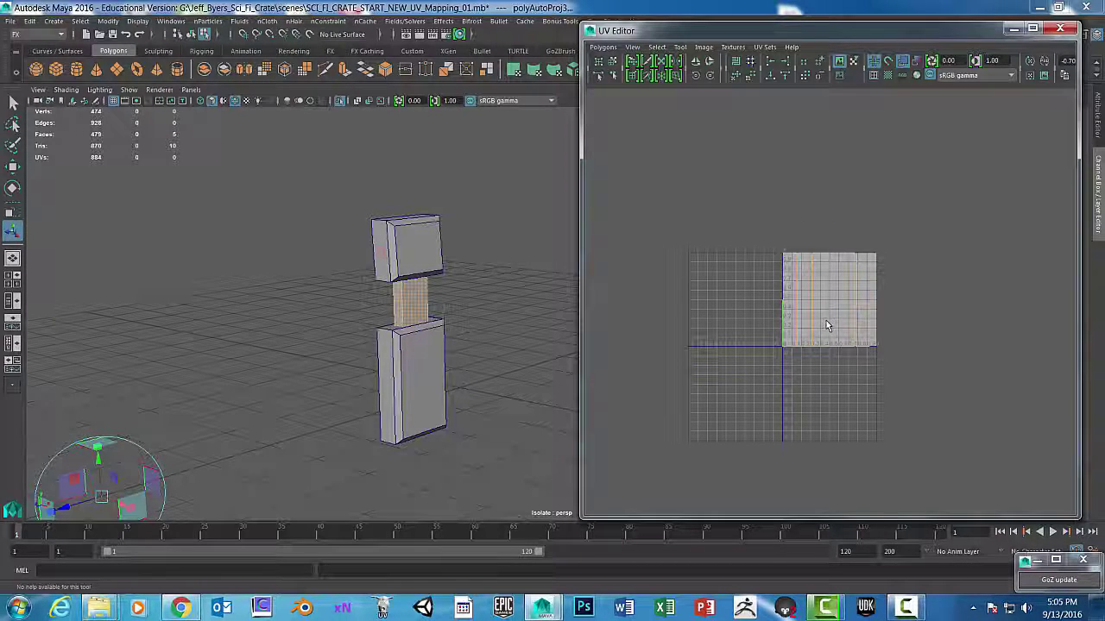
key("w")
left_click_drag(822, 303, 716, 369)
scroll(750, 383, "up", 3)
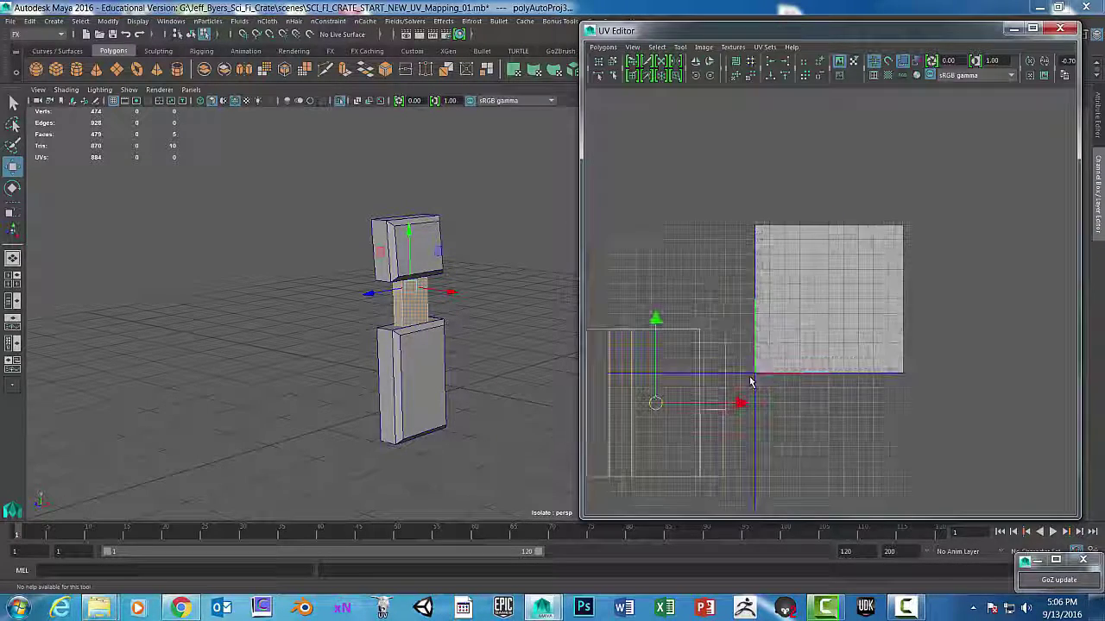
middle_click_drag(785, 391, 856, 276, "alt")
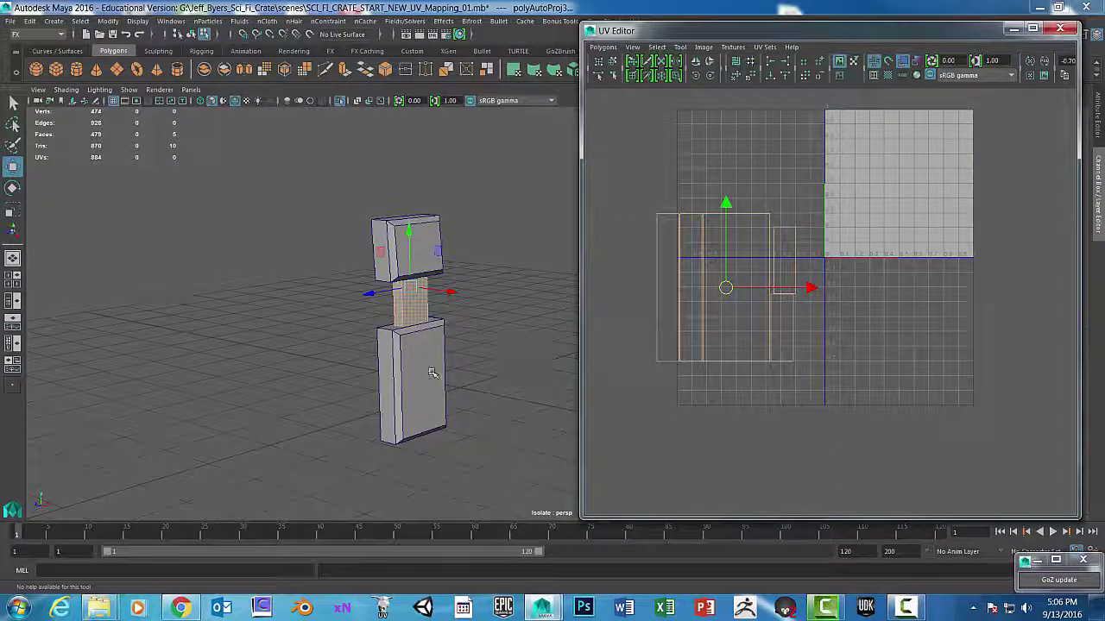
Select the latch's lower plate as an object and apply an Automatic UV projection to it.
left_click(434, 375)
right_click(423, 241)
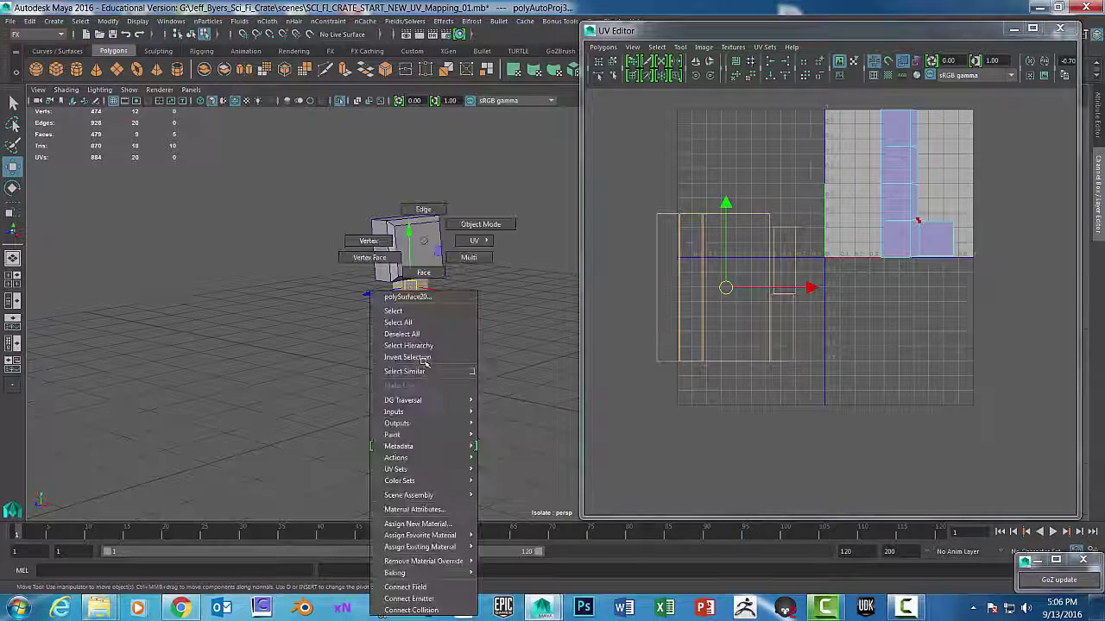
left_click(406, 312)
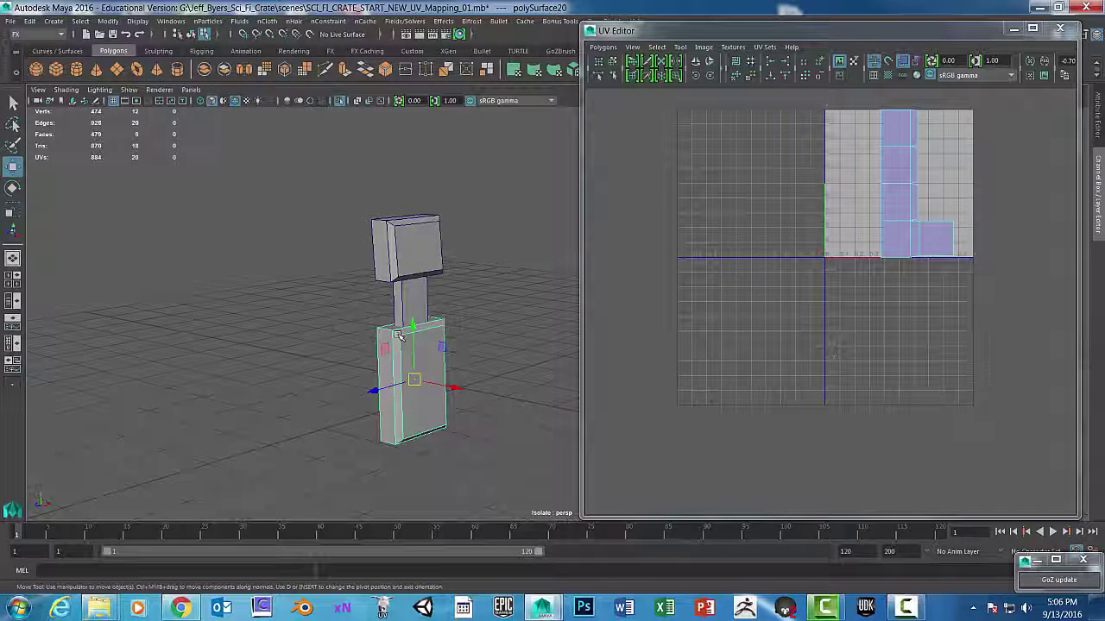
key("space")
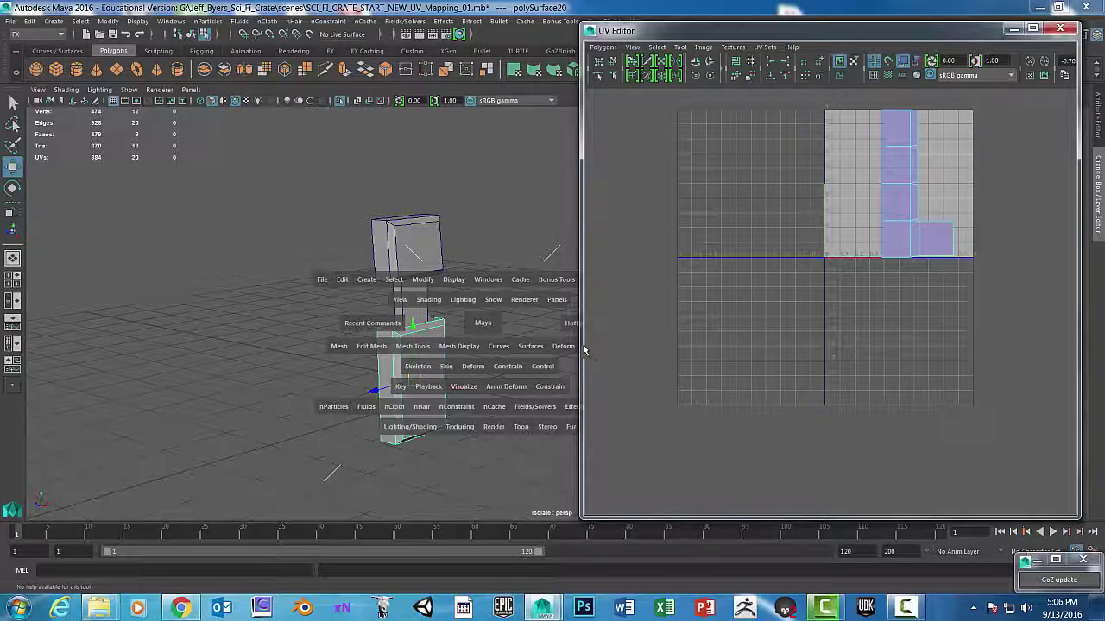
key("space")
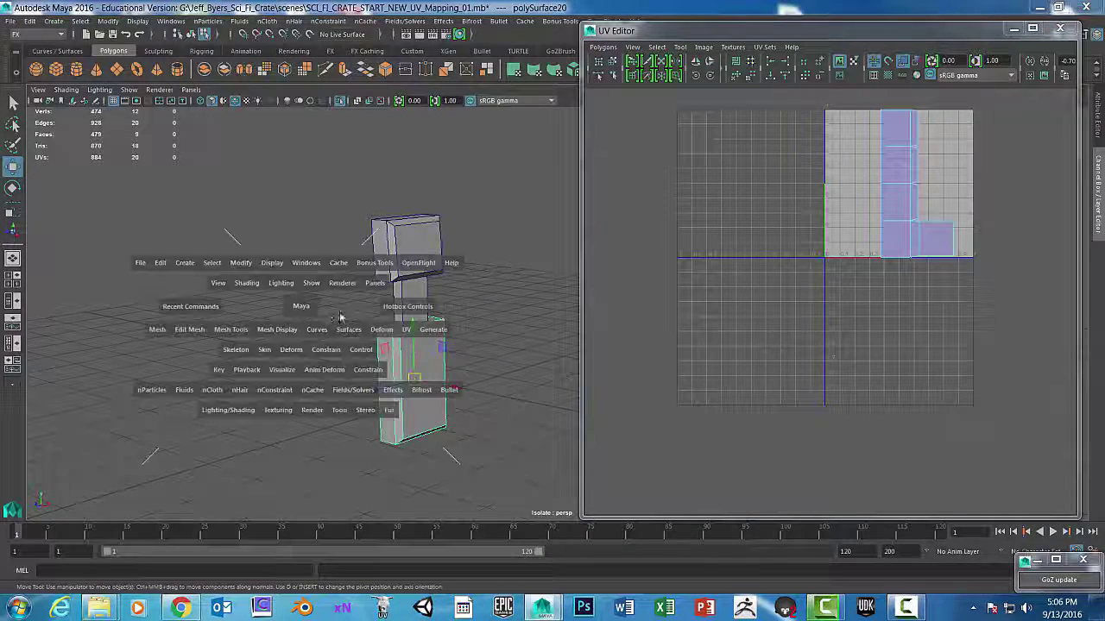
left_click(406, 329)
left_click(433, 220)
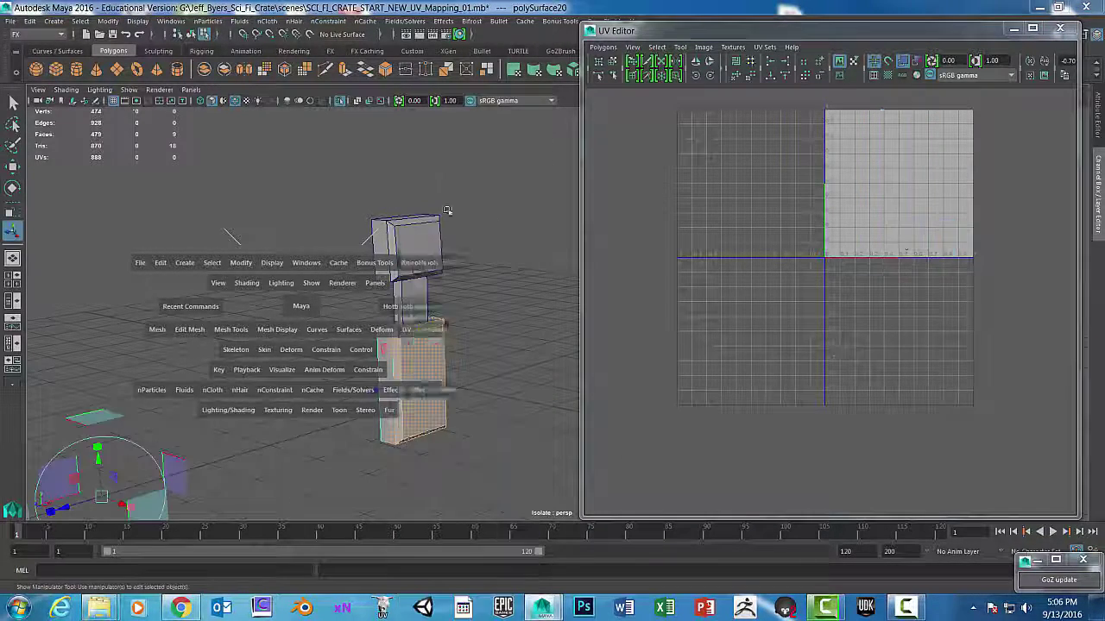
Select all UVs of the lower plate and move them straight down into the empty space below the 0-1 tile.
right_click(900, 194)
right_click_drag(936, 196, 946, 194)
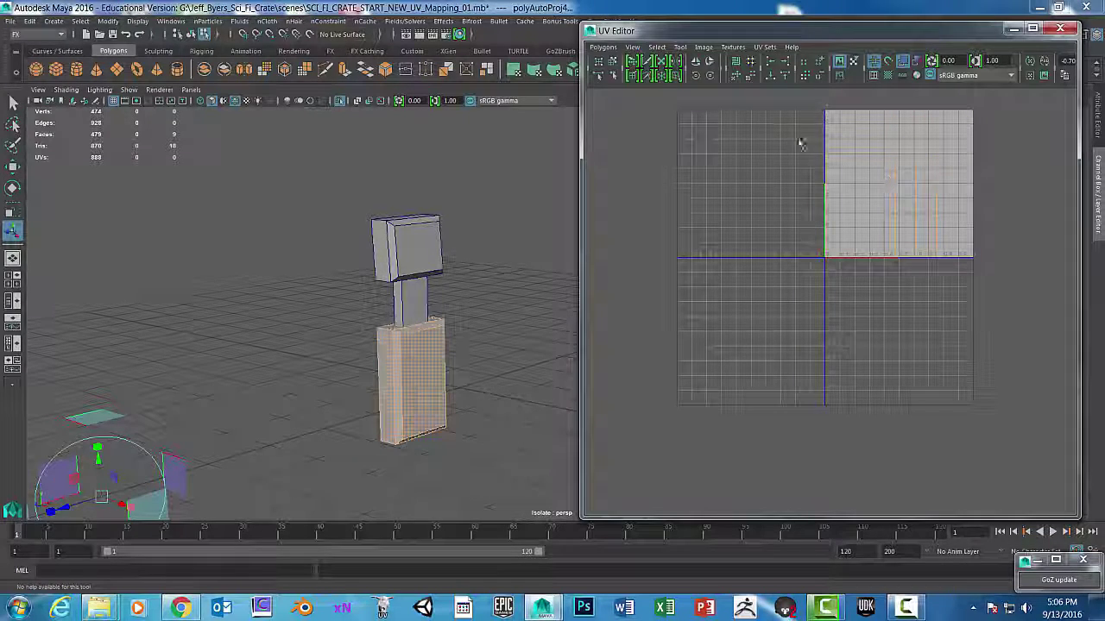
left_click_drag(803, 129, 1005, 257)
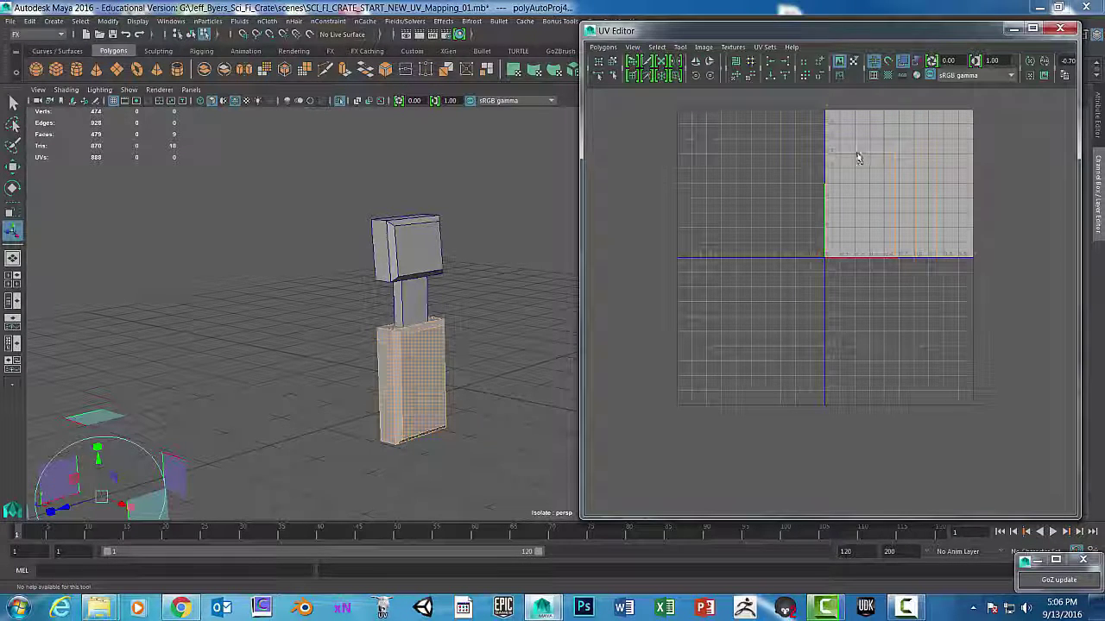
key("w")
left_click_drag(907, 197, 900, 334)
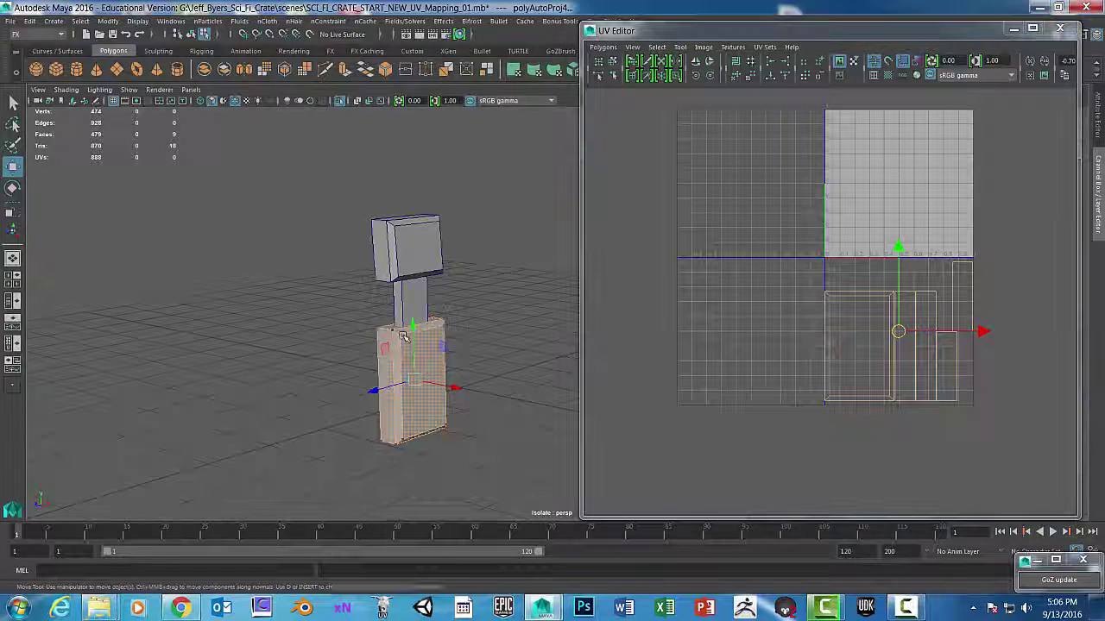
Select the latch's upper plate, connecting piece and lower plate together as objects to display their UVs at once.
right_click_drag(406, 237, 402, 324)
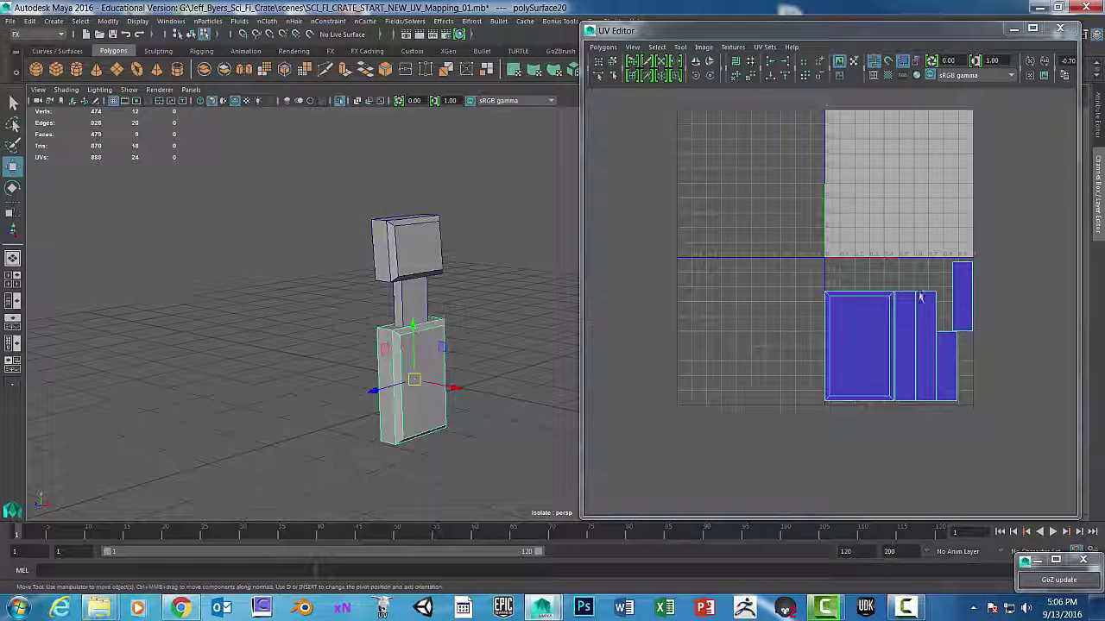
left_click(410, 250, "shift")
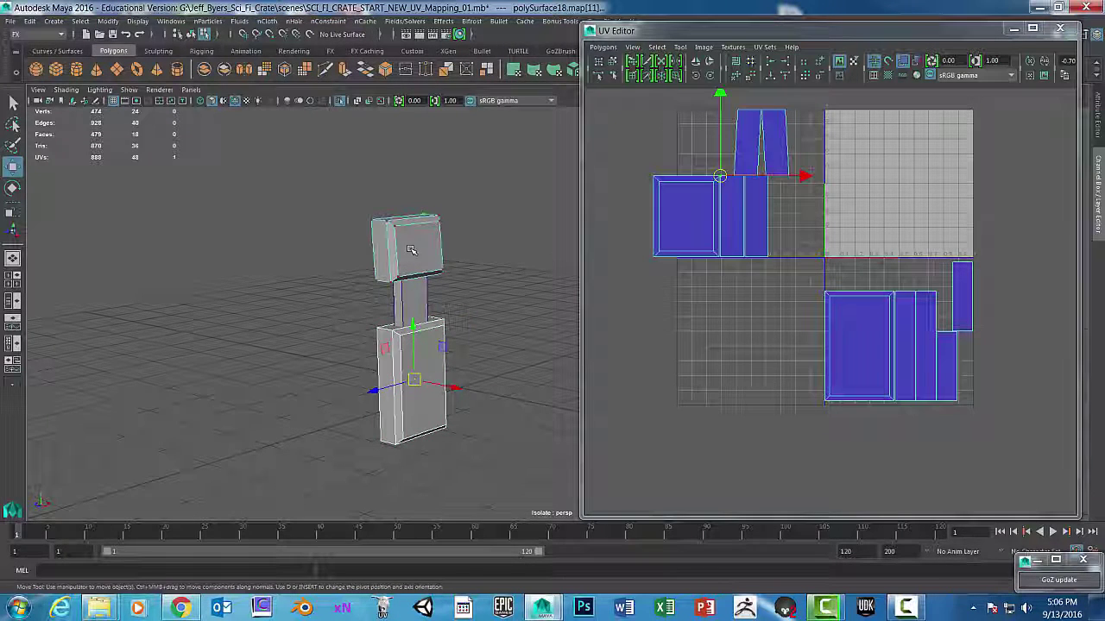
left_click(416, 297)
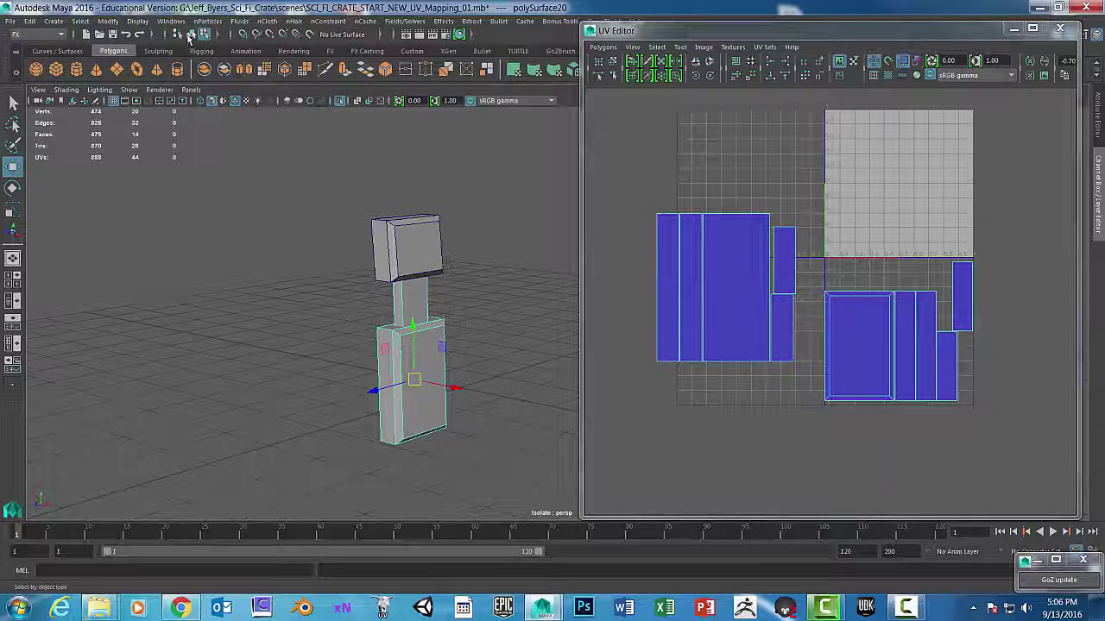
left_click(402, 253)
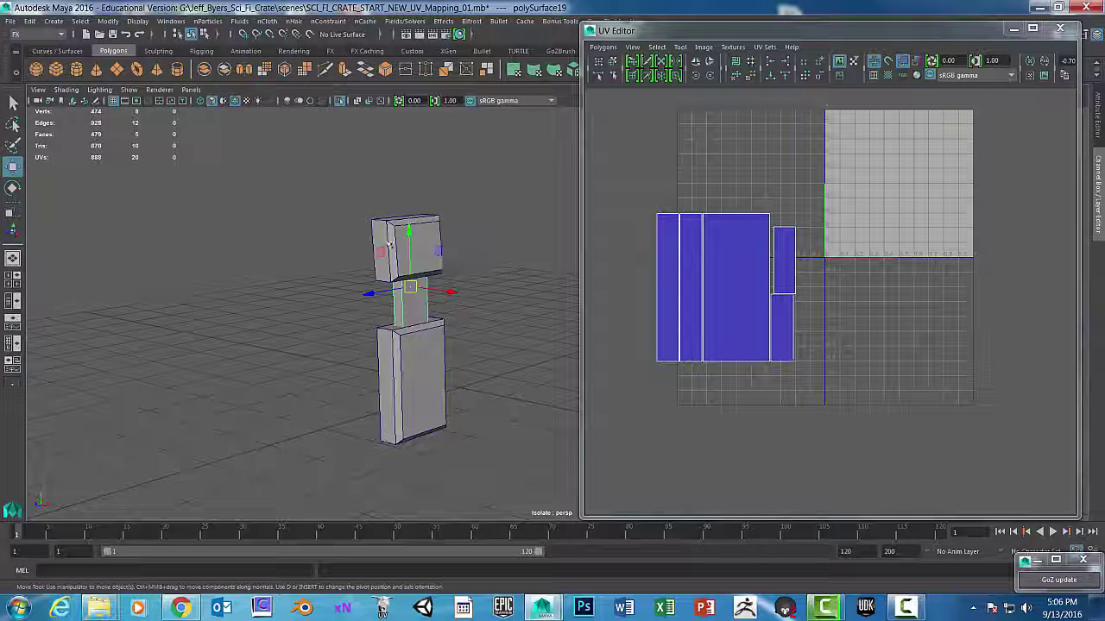
left_click(390, 246, "shift")
left_click(416, 367, "shift")
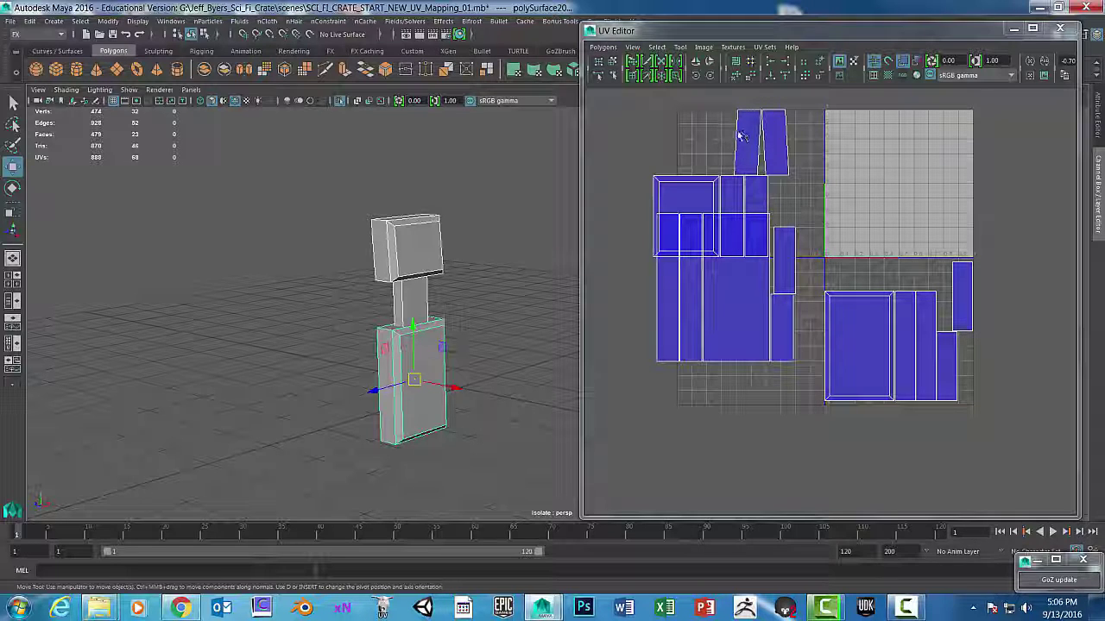
Stack the latch UVs left of the 0-1 tile, with the upper plate's shells above the connecting piece's and the lower plate's below.
right_click_drag(738, 136, 783, 135)
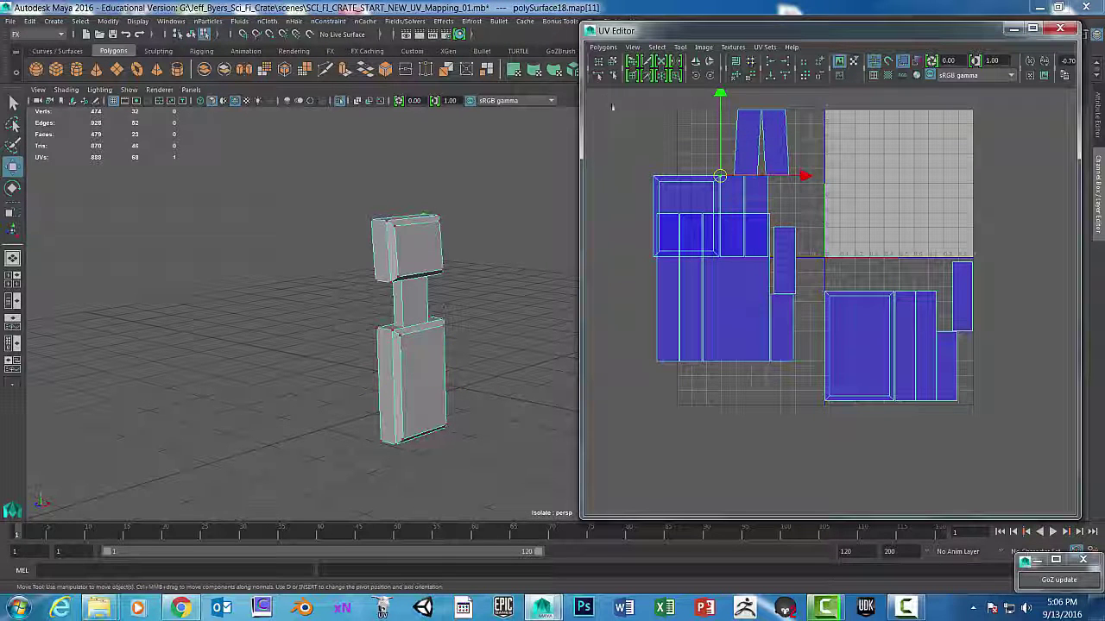
left_click_drag(627, 105, 801, 199)
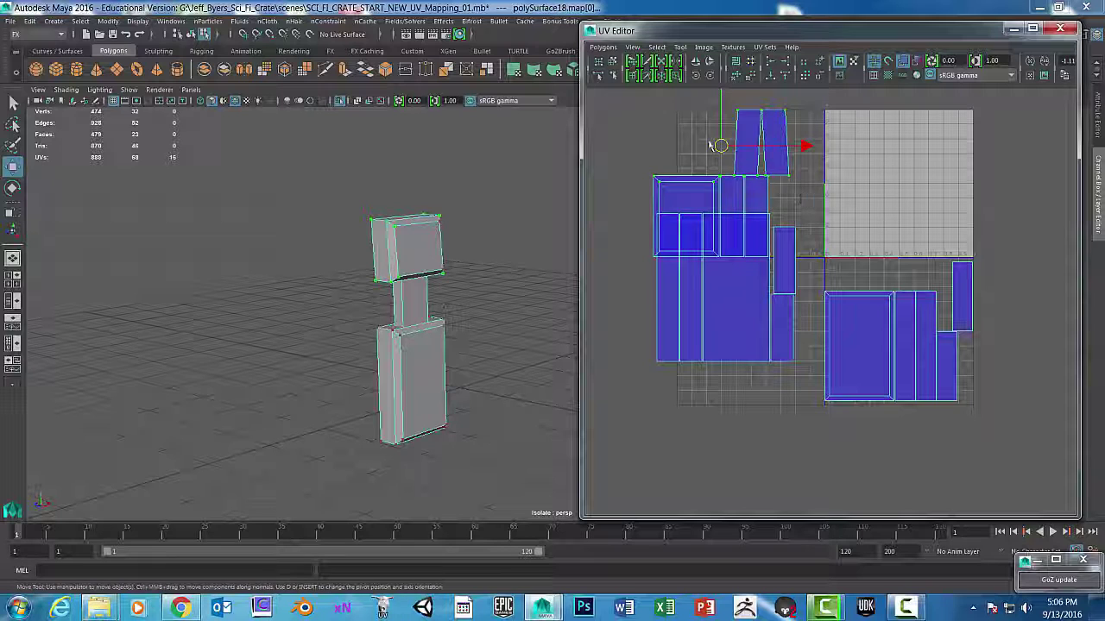
right_click_drag(752, 177, 808, 272)
left_click_drag(720, 179, 701, 127)
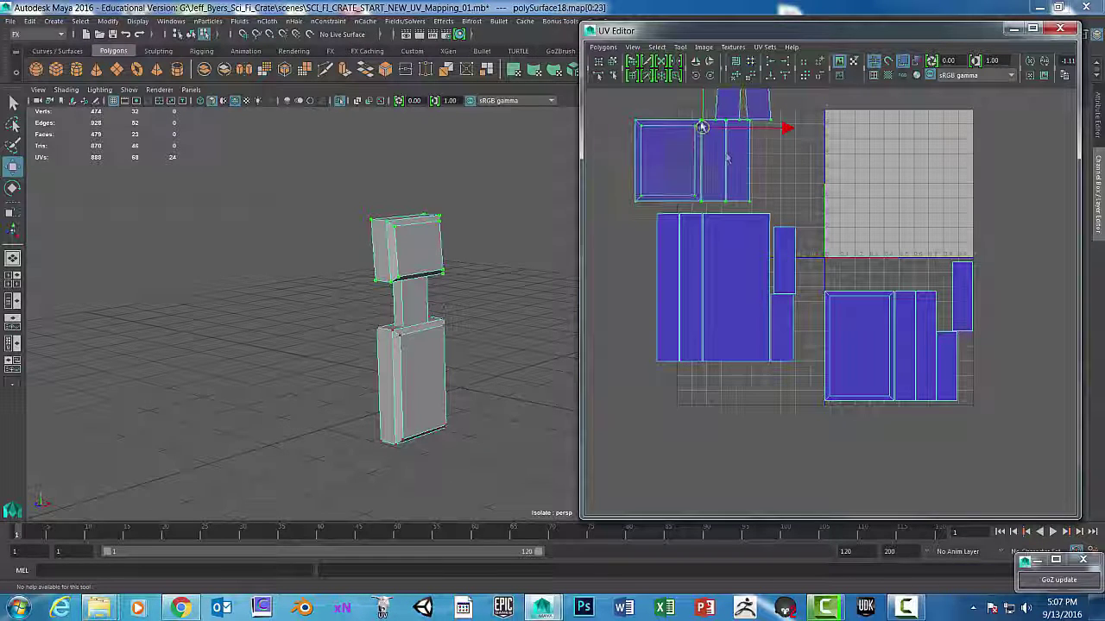
scroll(731, 174, "down", 3)
left_click_drag(743, 185, 761, 184)
left_click_drag(936, 380, 819, 259)
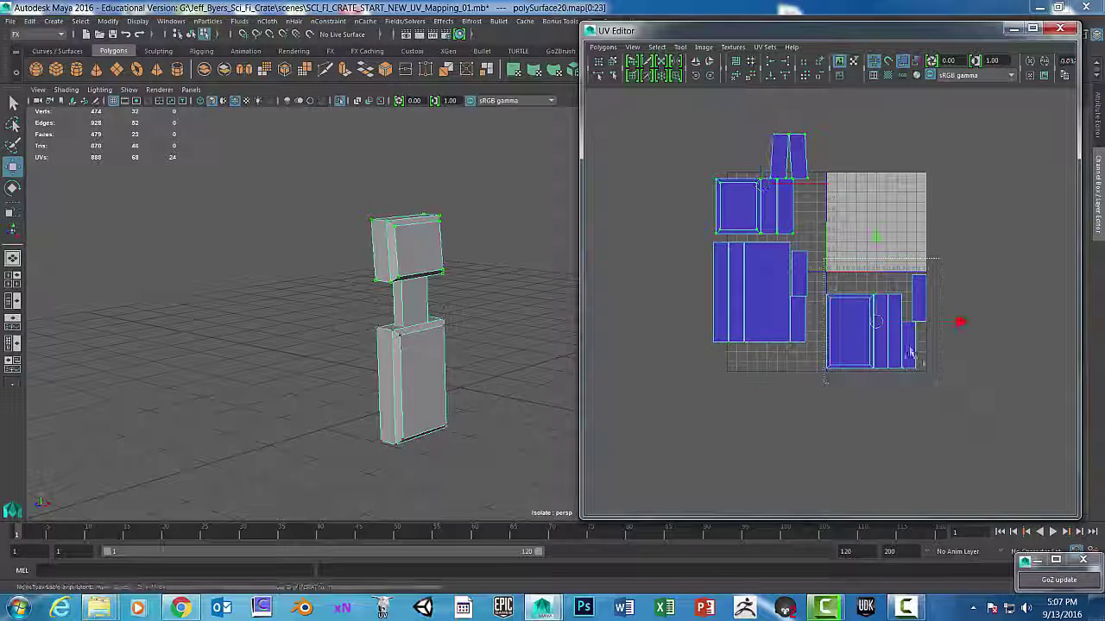
left_click_drag(876, 316, 760, 398)
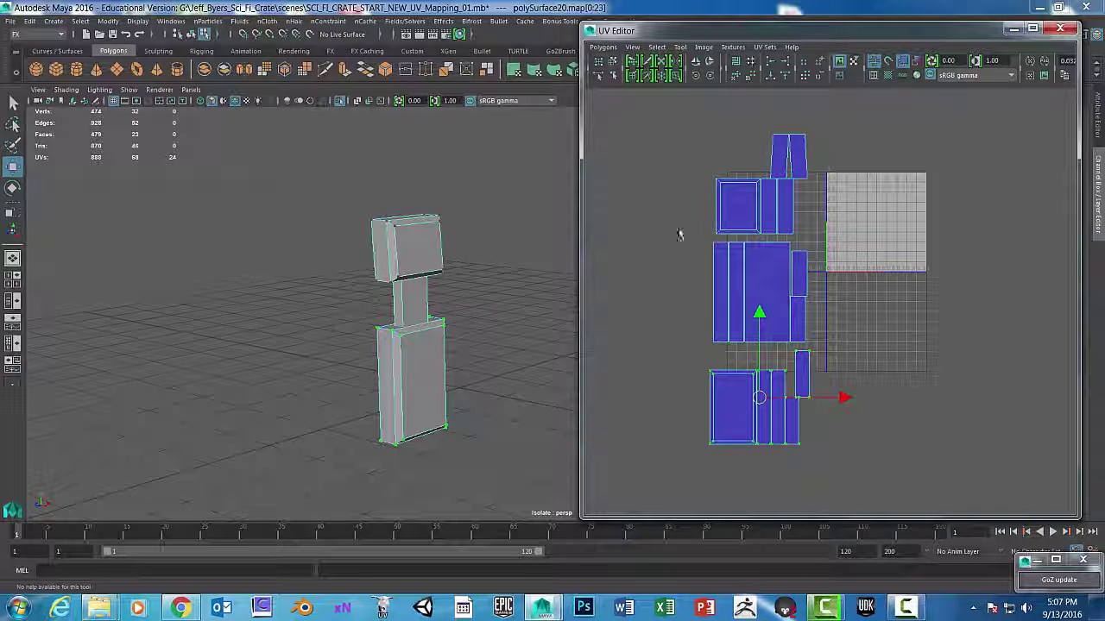
Scale all latch UVs down together into a tiny cluster and place it just outside the upper-left corner of the grid.
left_click_drag(646, 123, 841, 458)
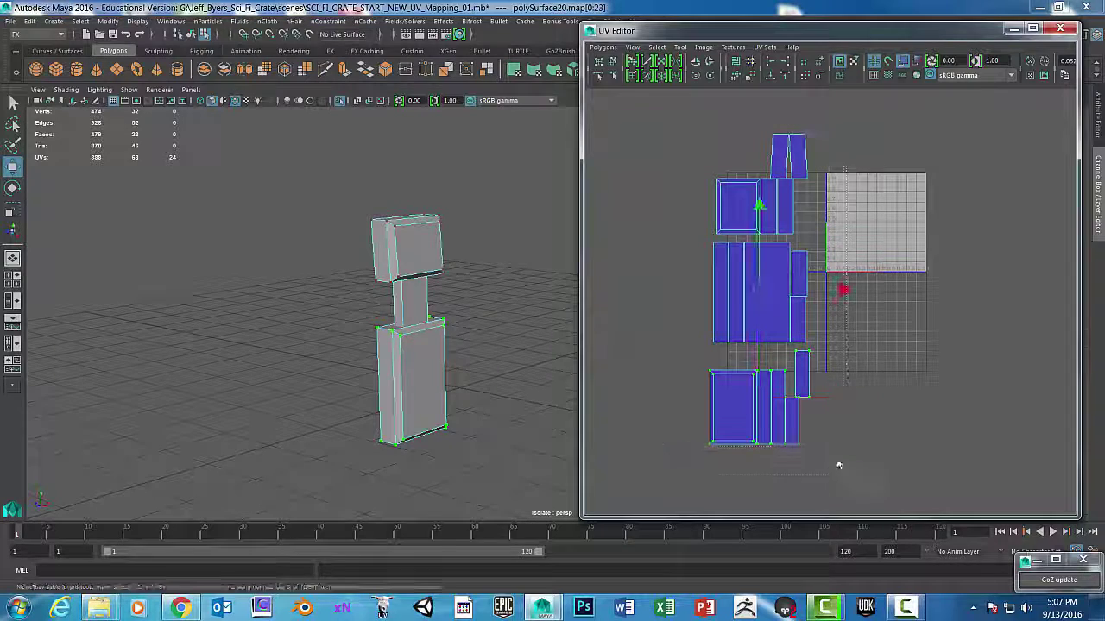
key("r")
left_click_drag(759, 291, 713, 188)
key("w")
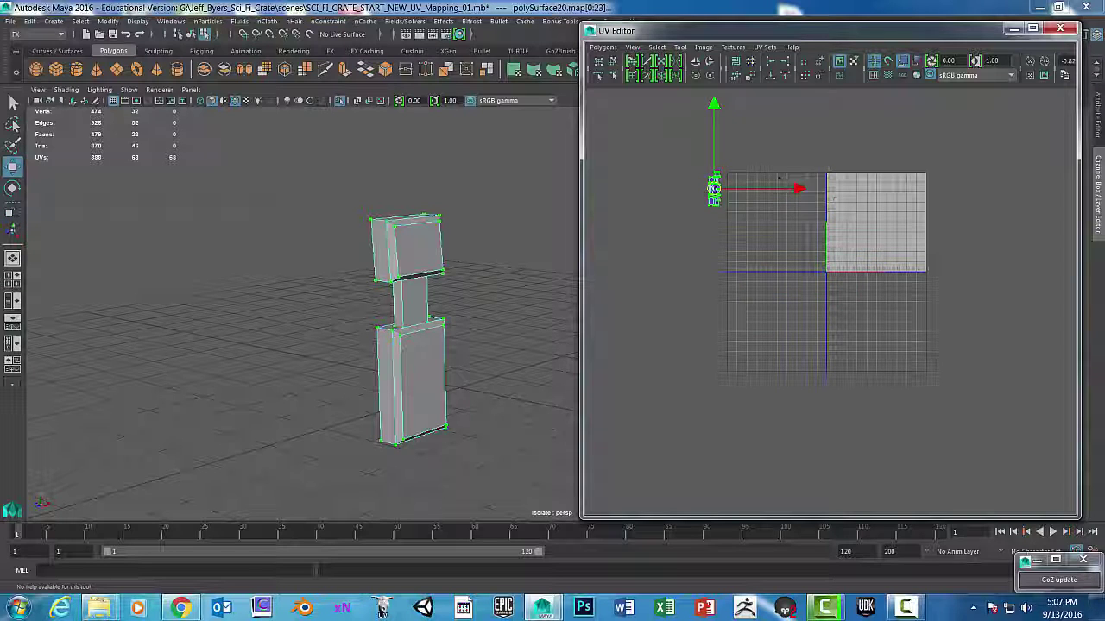
Deselect the UVs, return to object mode with the upper plate selected, and turn off isolation to show the whole crate.
left_click(473, 341)
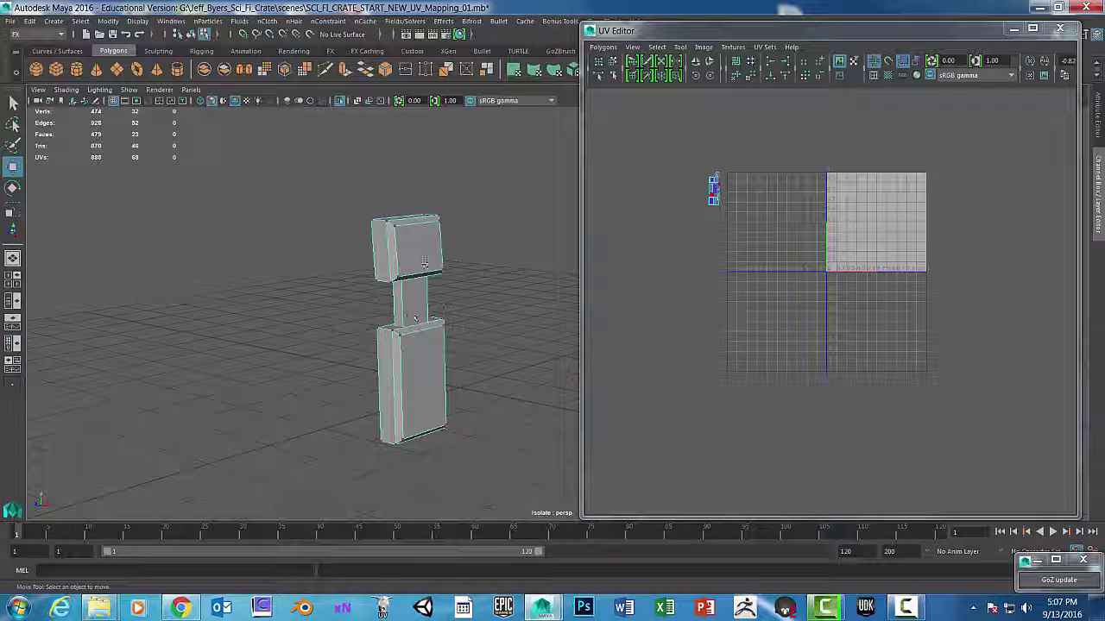
right_click_drag(424, 261, 423, 310)
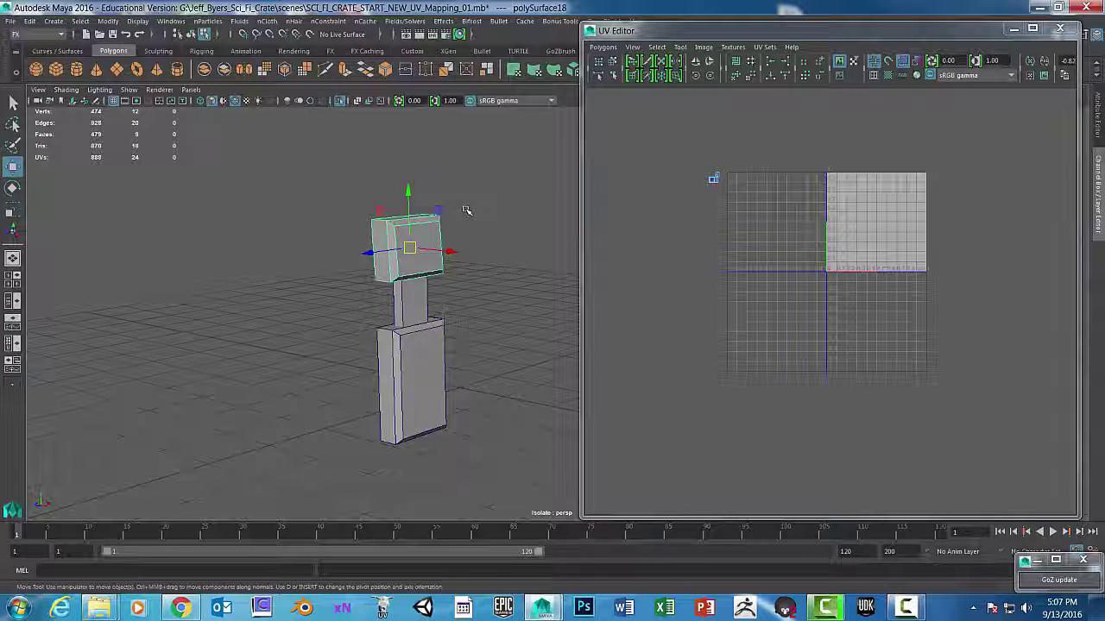
left_click(129, 90)
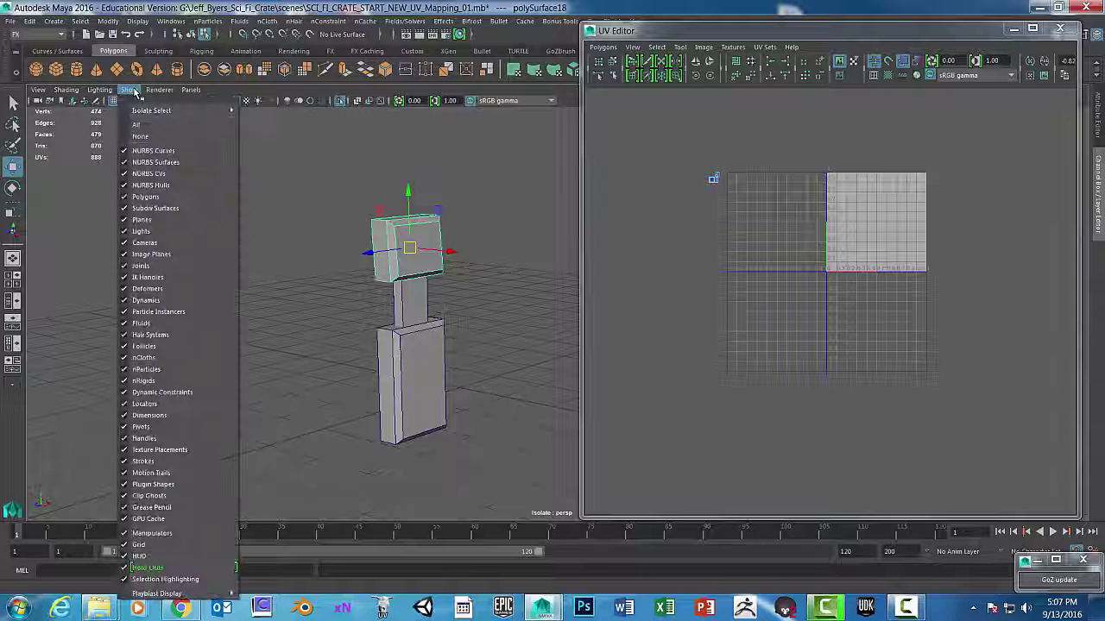
mouse_move(139, 112)
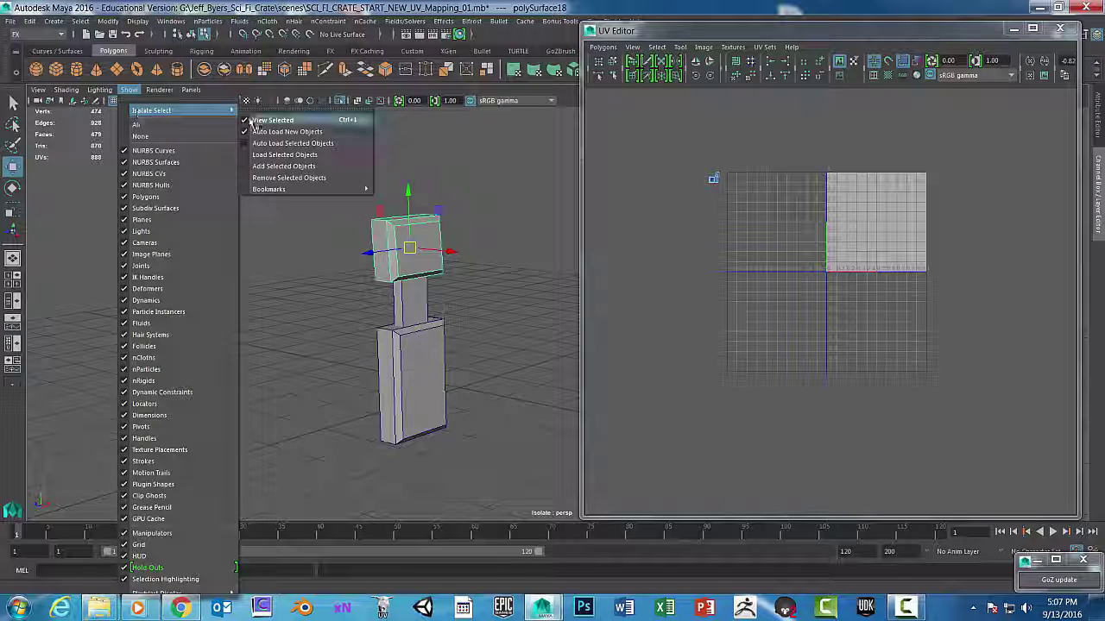
left_click(269, 120)
scroll(426, 269, "down", 2)
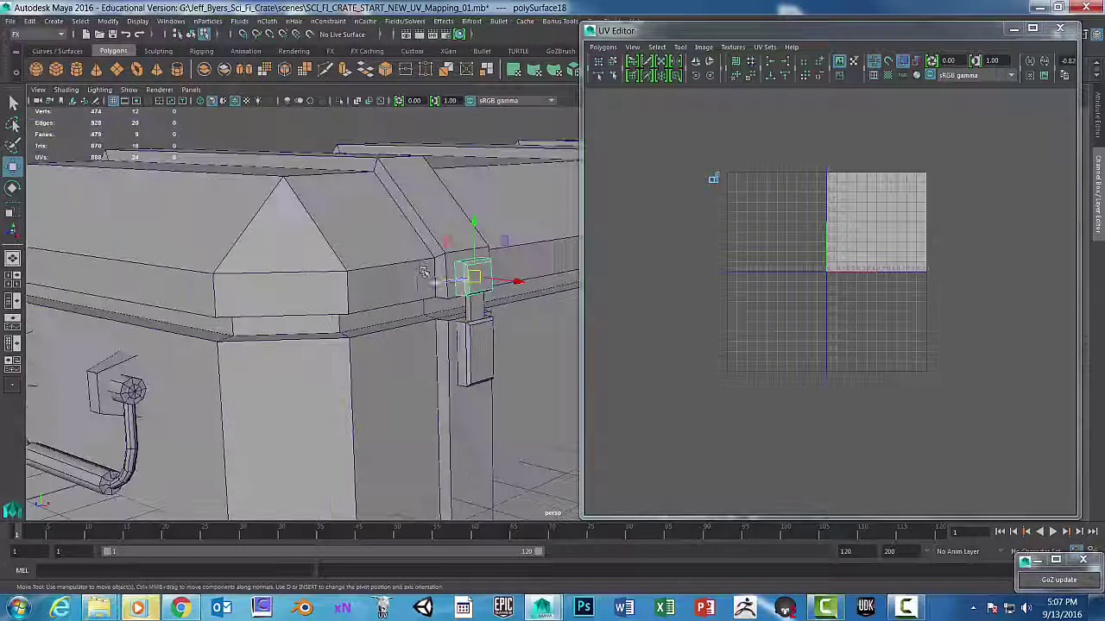